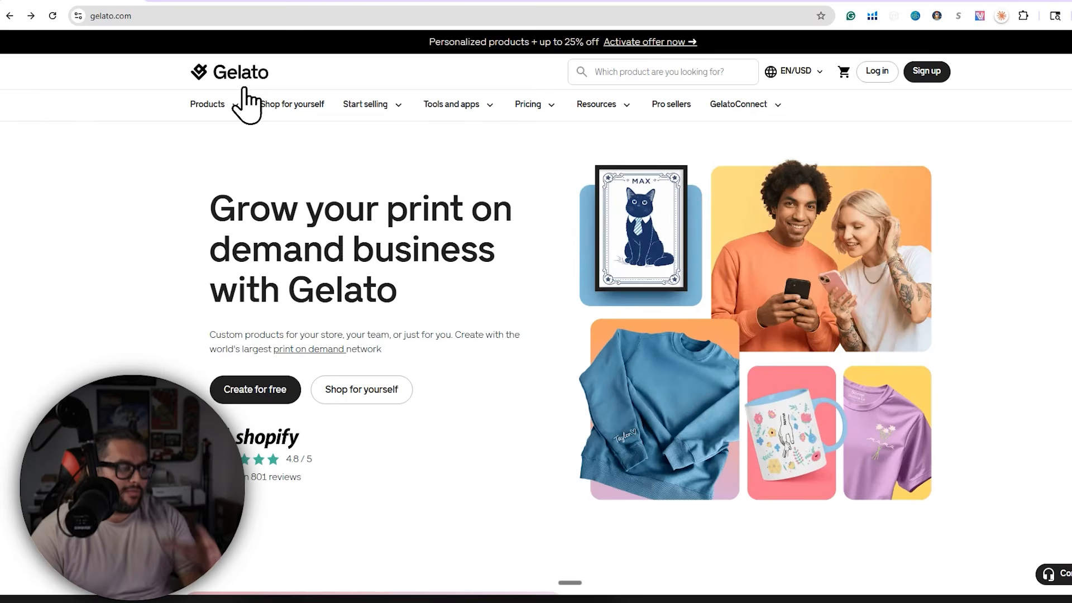
# Browse the Gelato product categories, including men's, women's and kids' clothing, wall art and photo books.
pyautogui.click(218, 105)
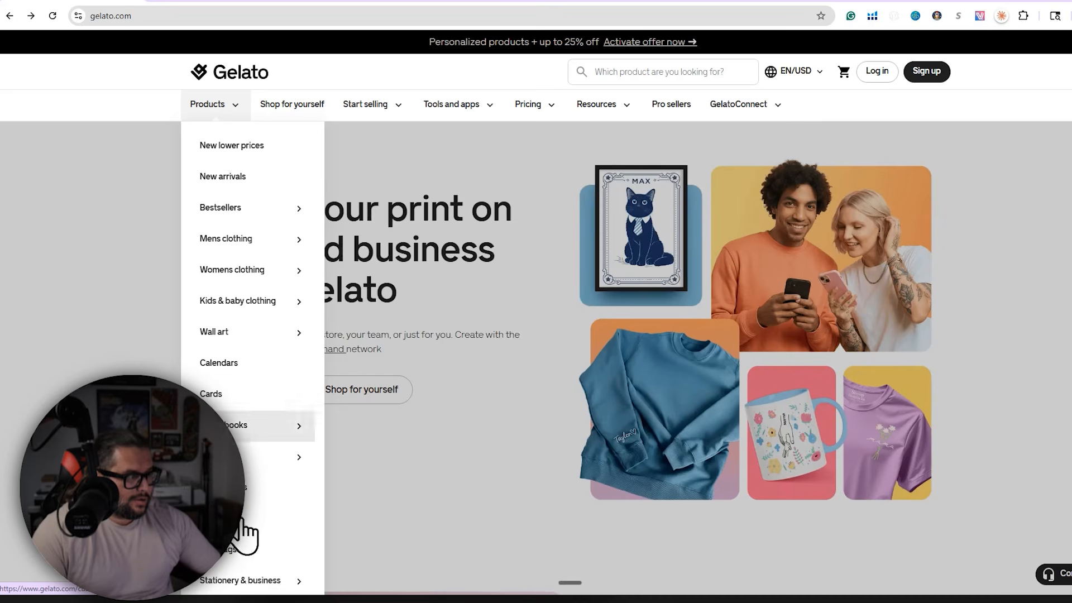
pyautogui.moveTo(254, 212)
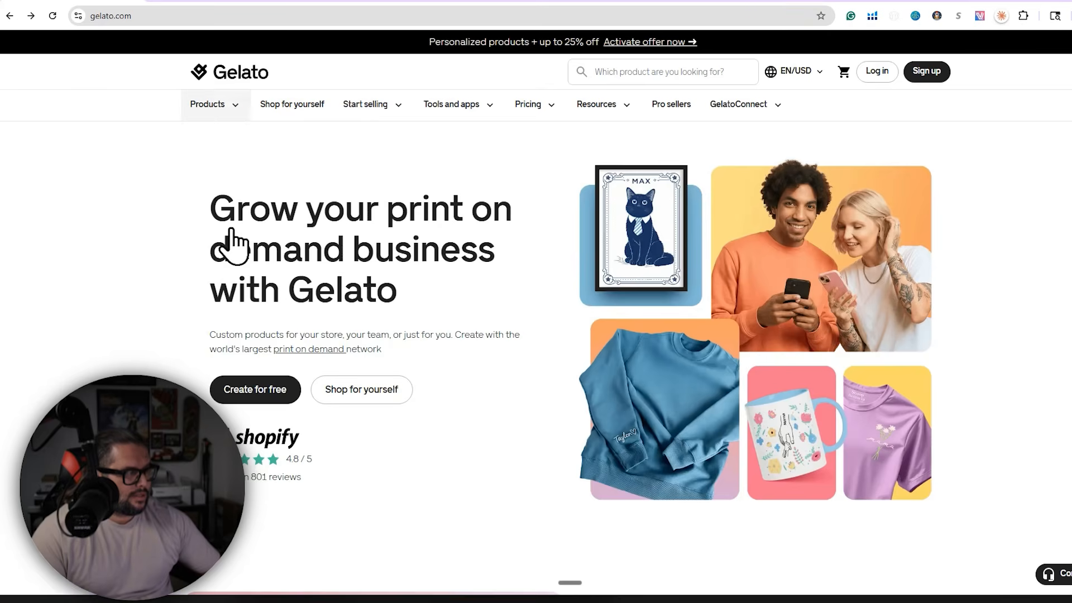
pyautogui.moveTo(229, 109)
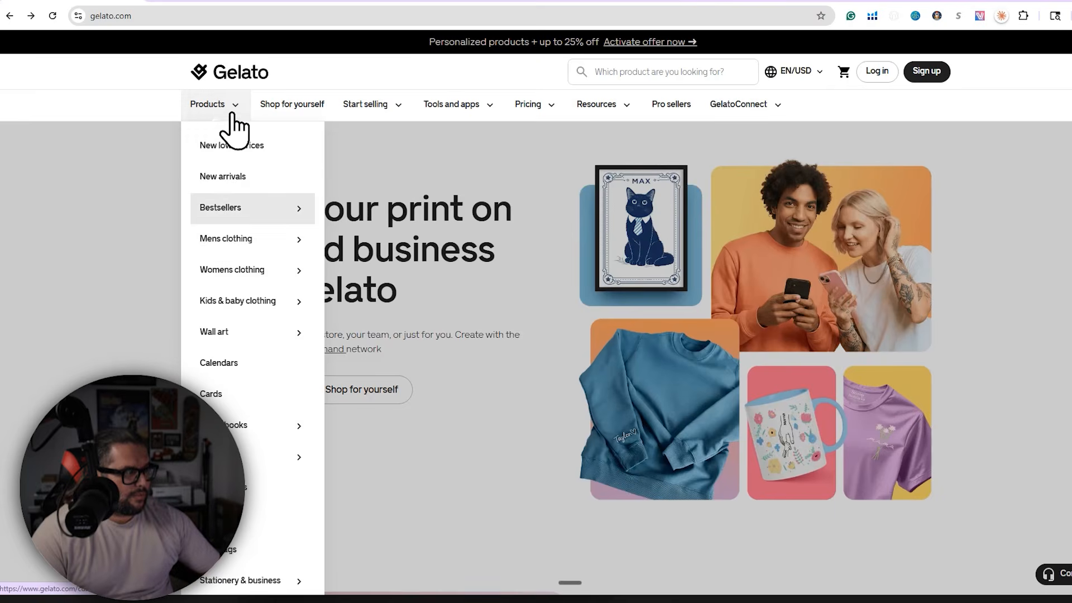
pyautogui.moveTo(229, 246)
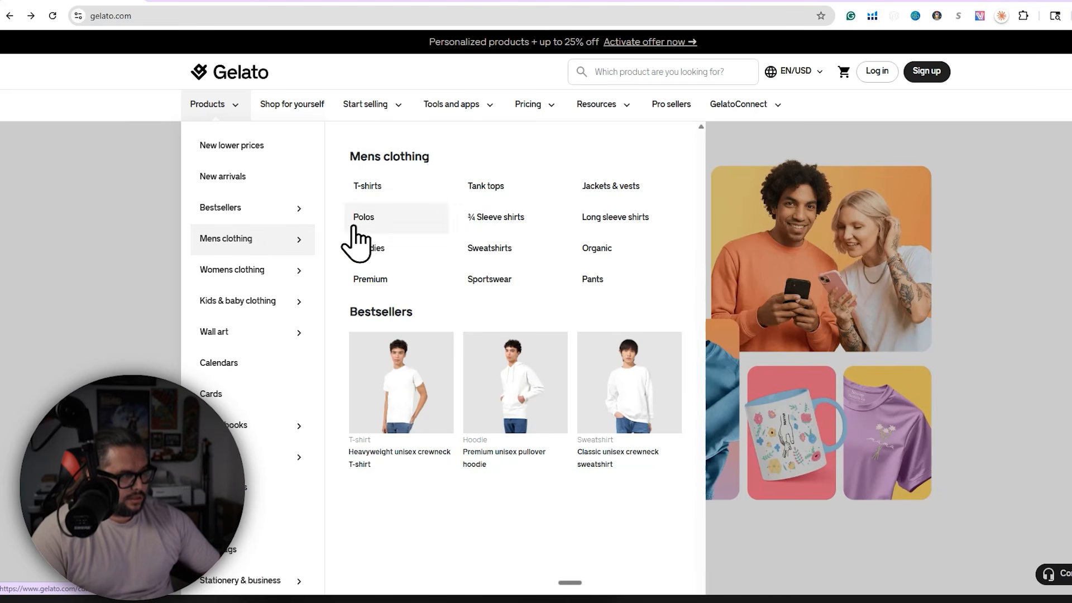
pyautogui.moveTo(212, 278)
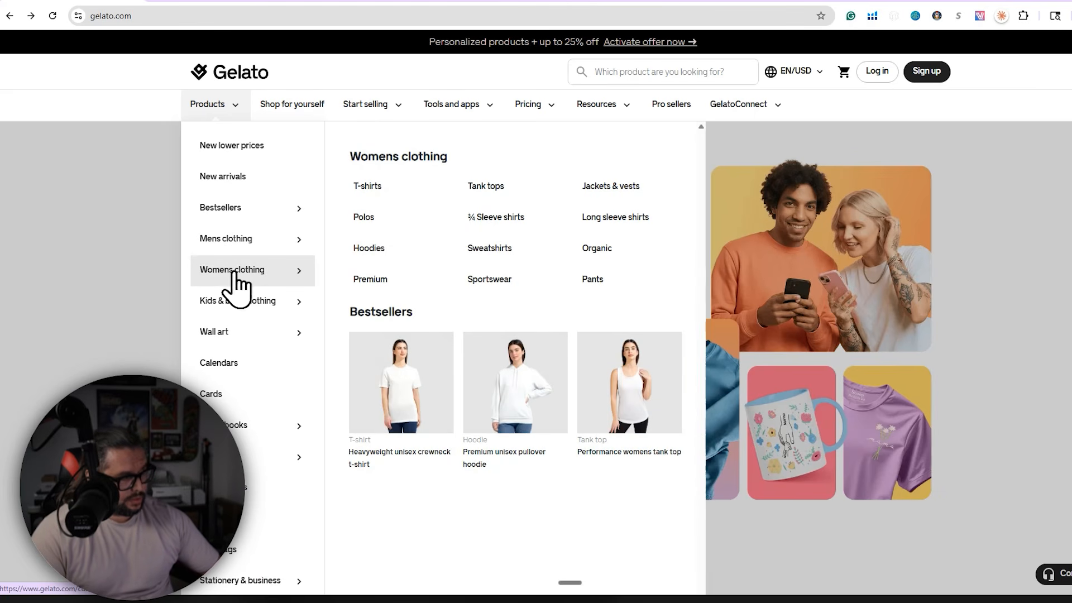
pyautogui.moveTo(254, 306)
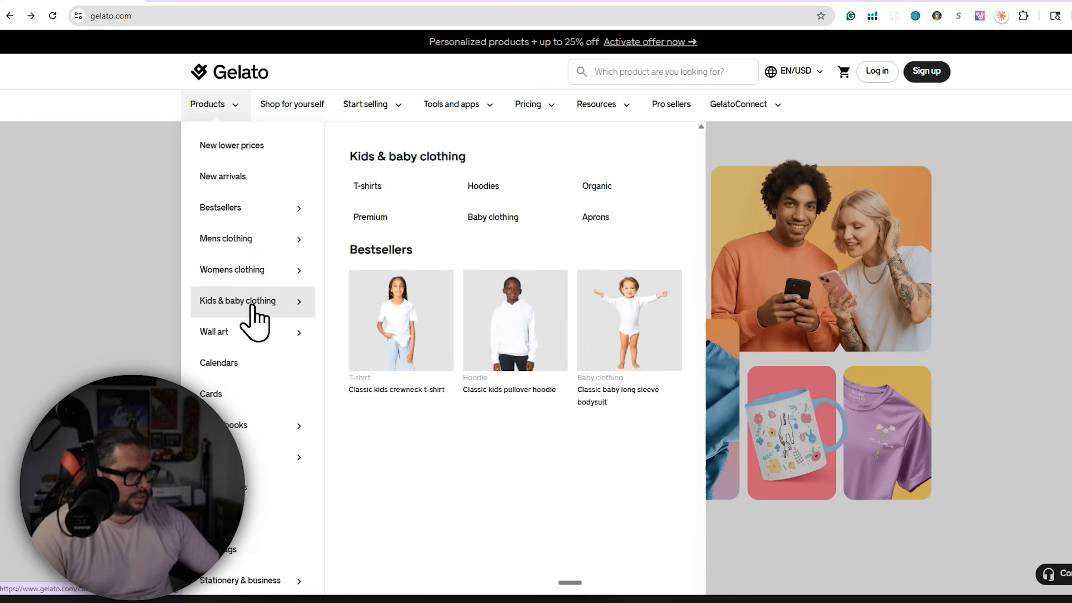
pyautogui.moveTo(245, 335)
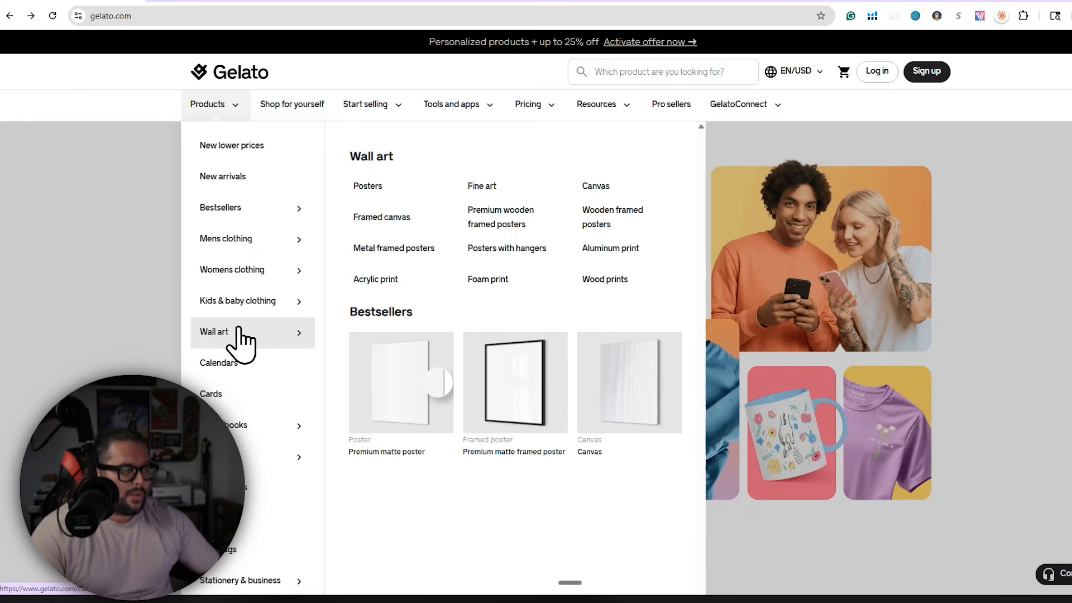
pyautogui.moveTo(225, 413)
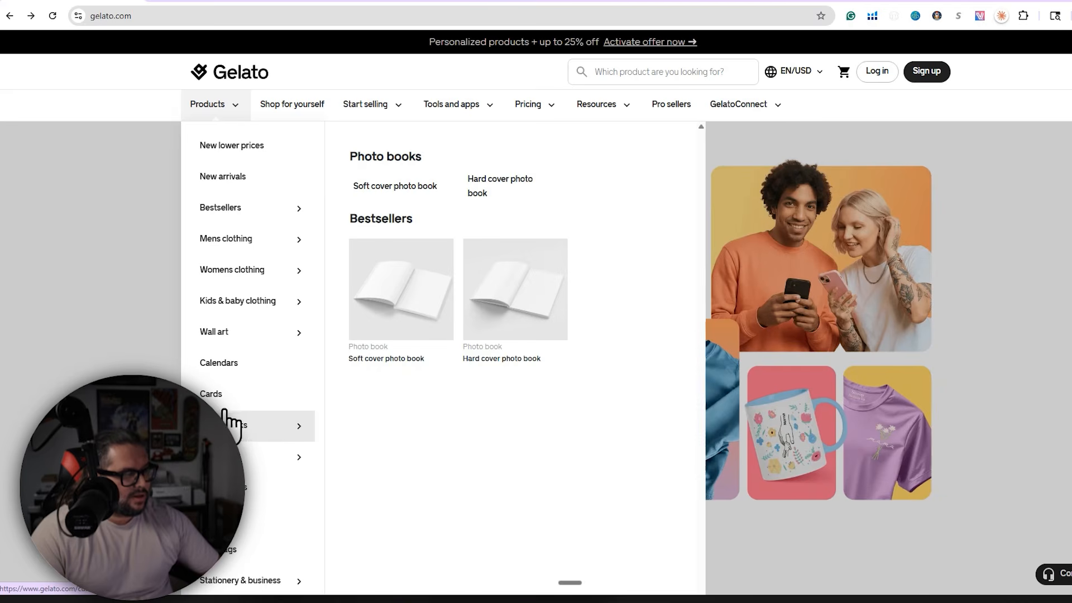
pyautogui.moveTo(244, 458)
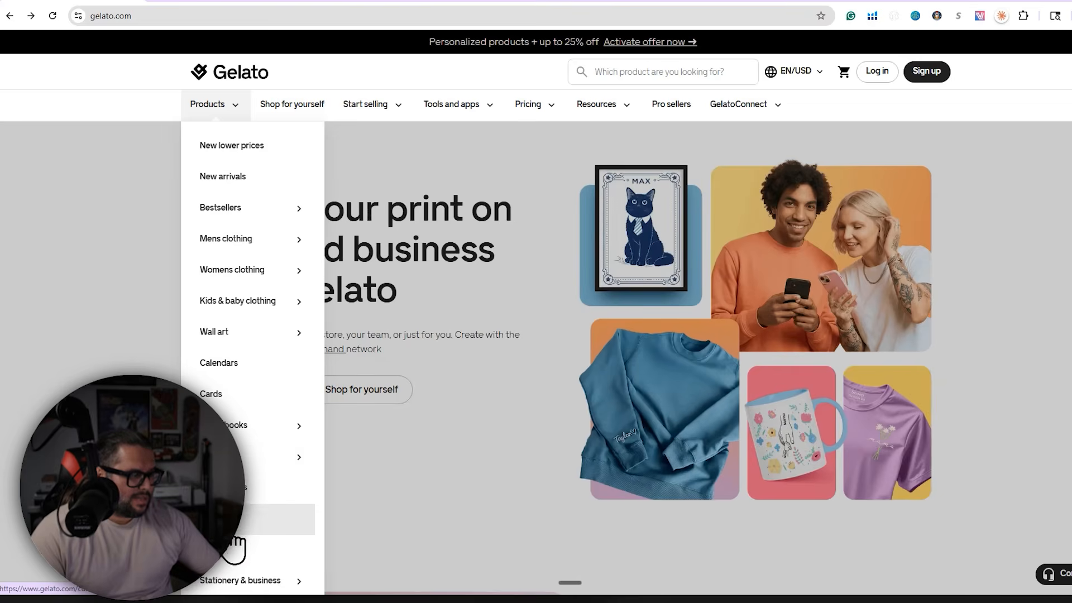
pyautogui.moveTo(246, 572)
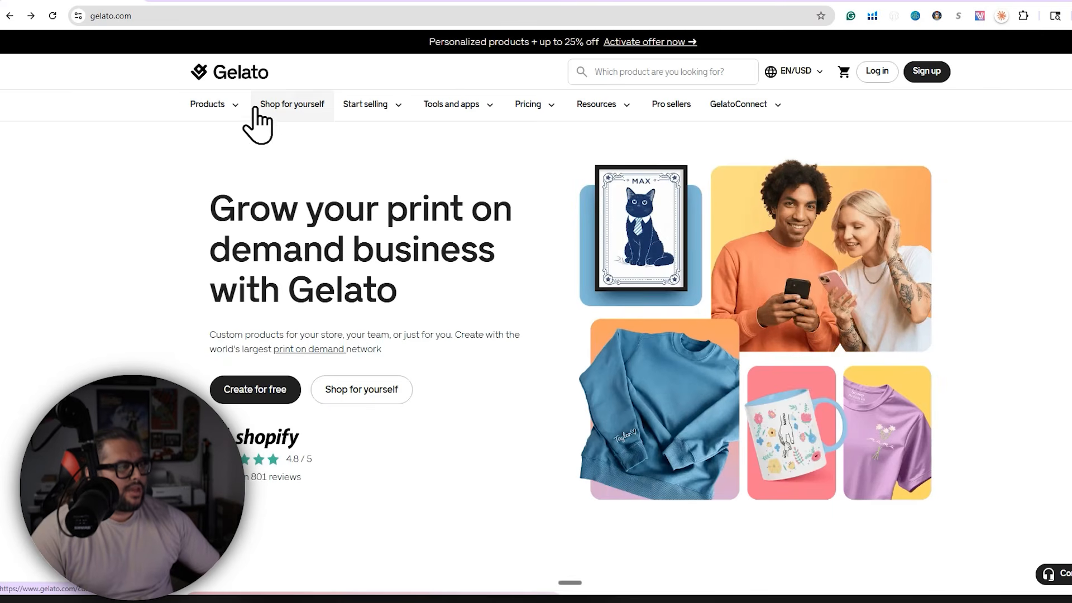
# Review the selling options, including custom products and store integrations, and the tools and apps on offer.
pyautogui.moveTo(378, 112)
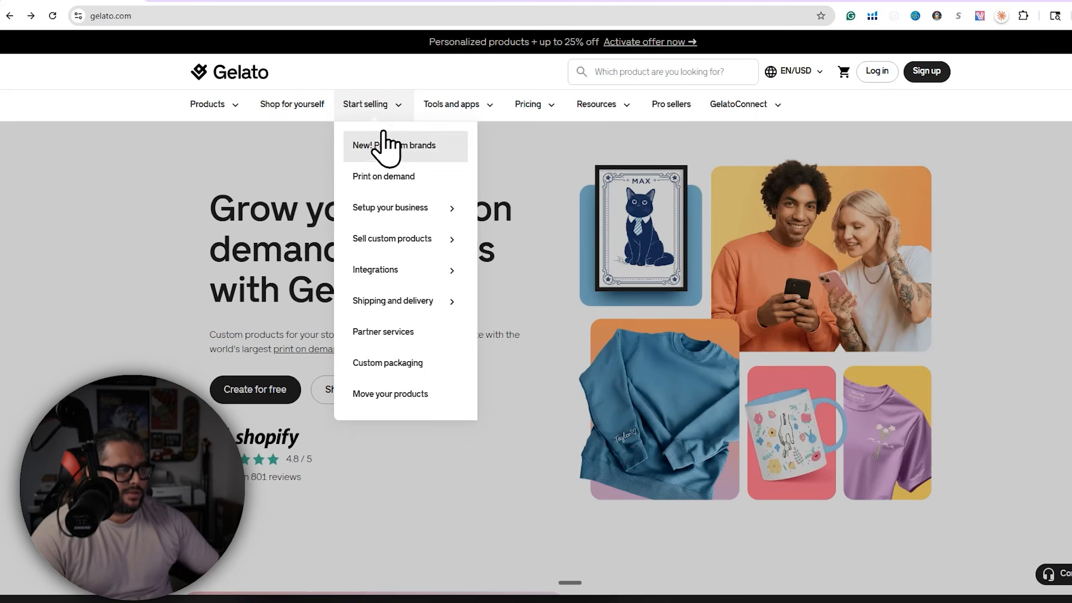
pyautogui.moveTo(376, 222)
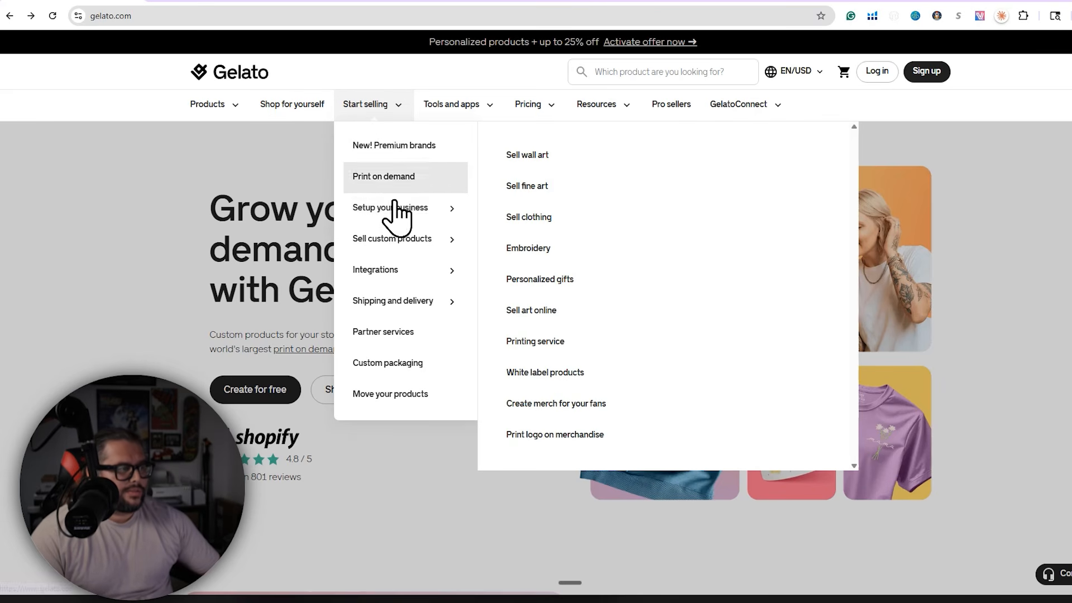
pyautogui.moveTo(382, 280)
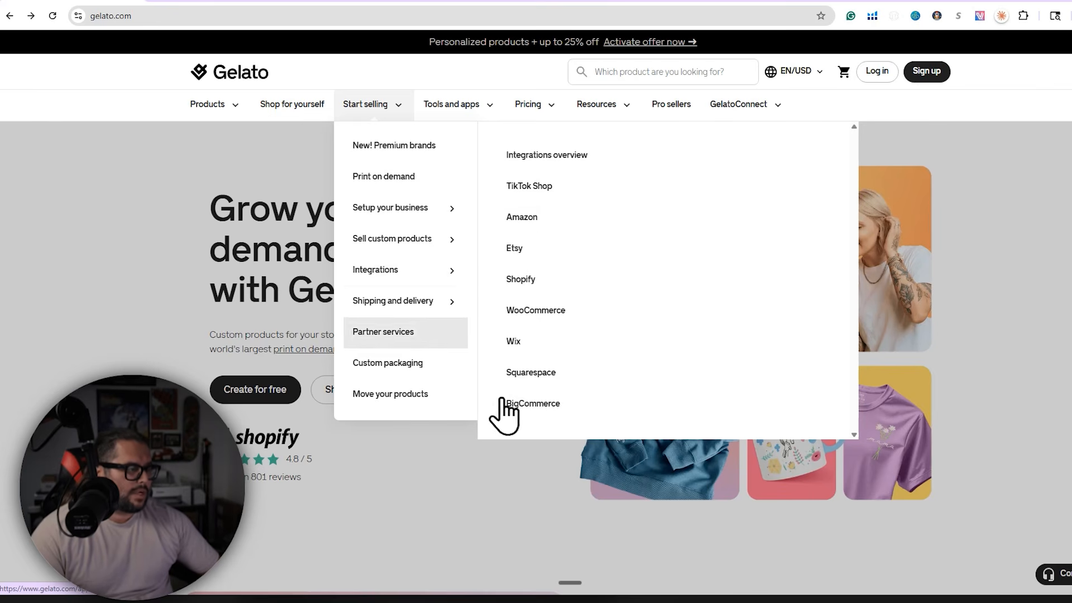
pyautogui.moveTo(414, 302)
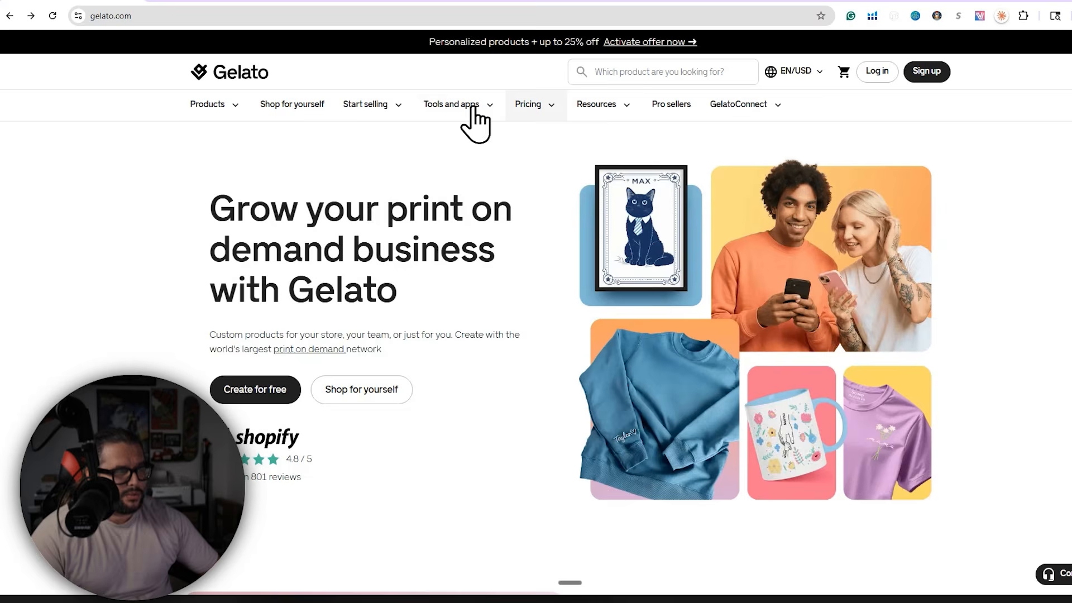
pyautogui.moveTo(438, 105)
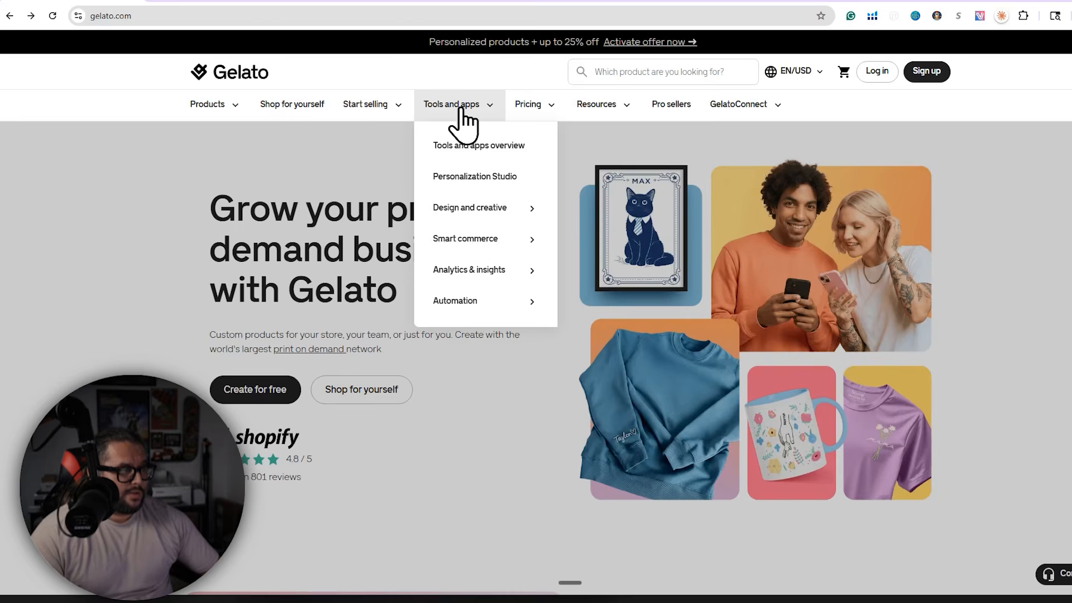
pyautogui.moveTo(511, 109)
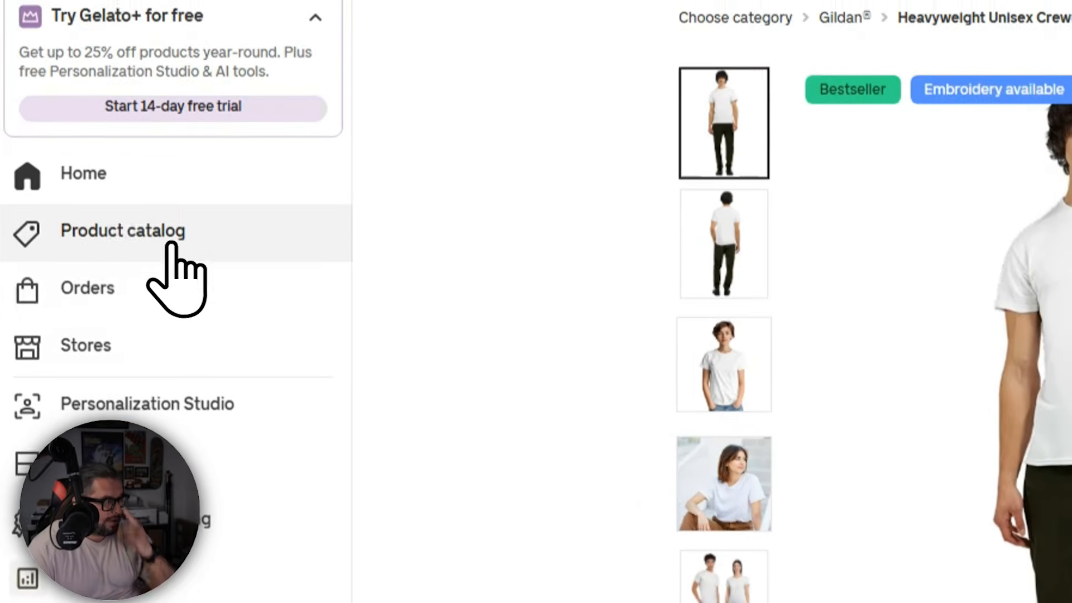
# Open the Heavyweight Unisex Crewneck T-shirt | Gildan 5000 from the Bestsellers category of the product catalog.
pyautogui.click(90, 232)
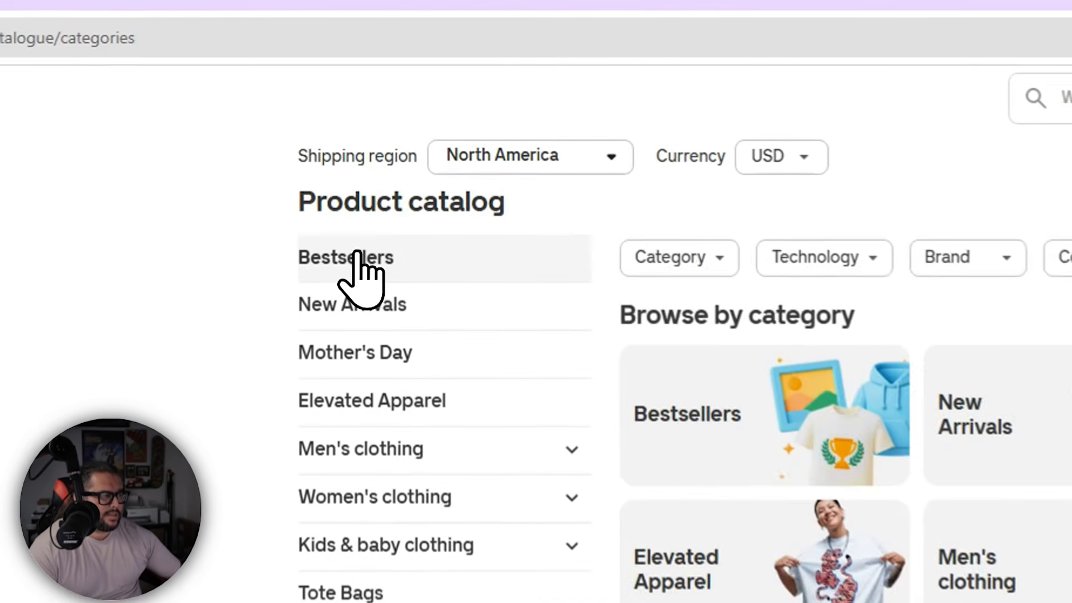
pyautogui.click(364, 127)
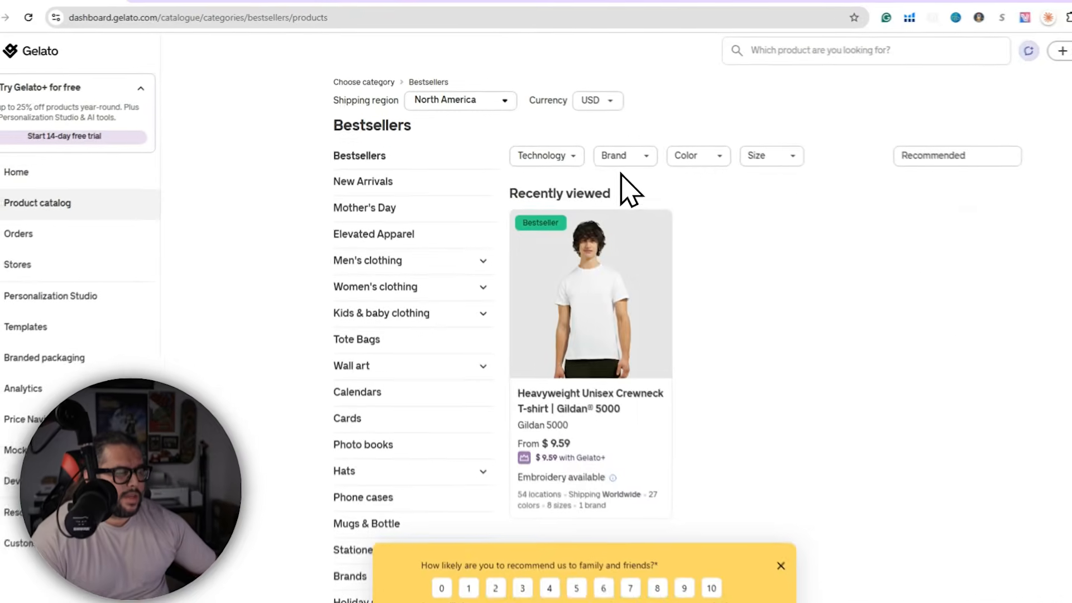
pyautogui.scroll(-2, 795, 341)
pyautogui.scroll(-8, 612, 182)
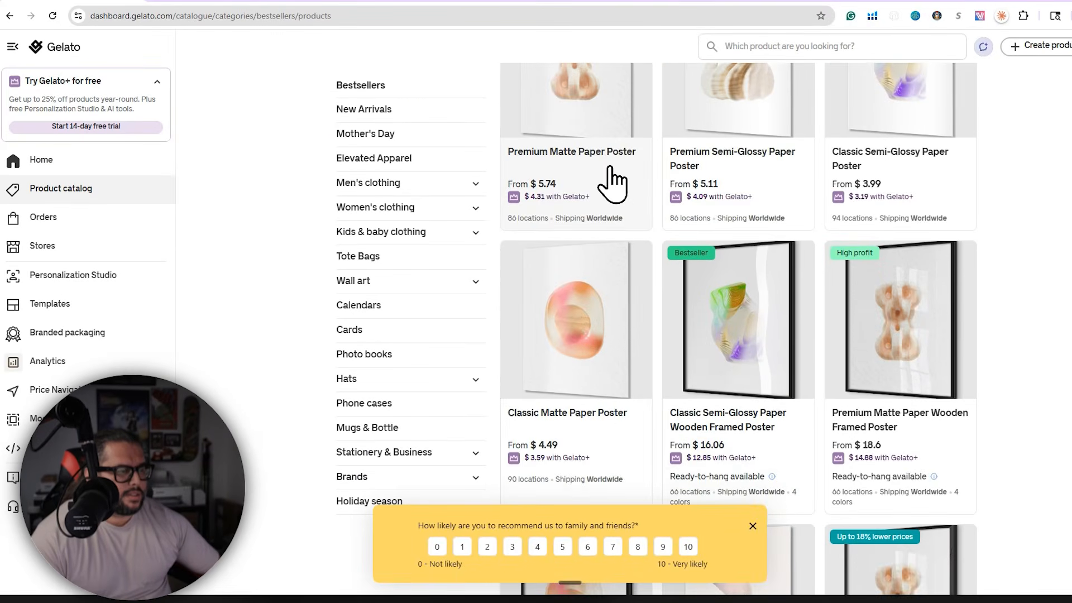
pyautogui.scroll(-4, 613, 182)
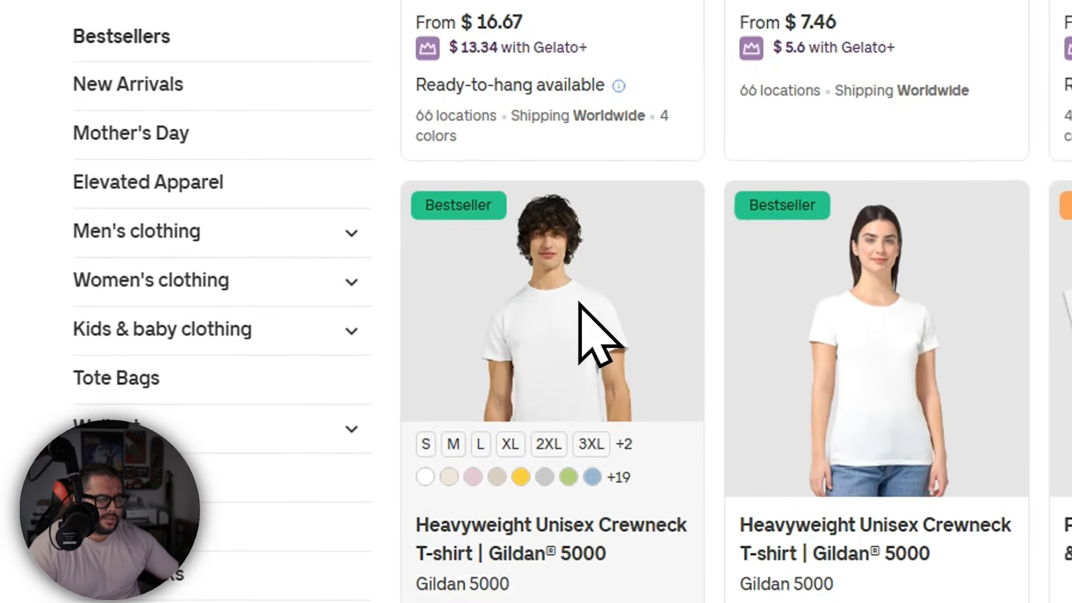
pyautogui.click(580, 304)
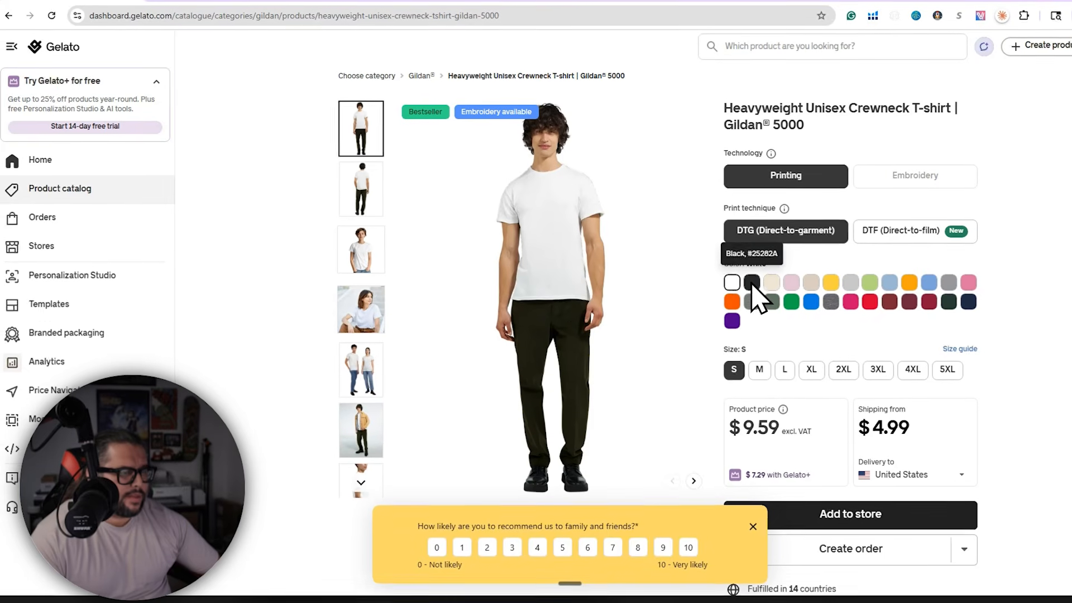
# Choose Black as the T-shirt color and add the product to the PrintFluxCo Shopify store.
pyautogui.click(752, 282)
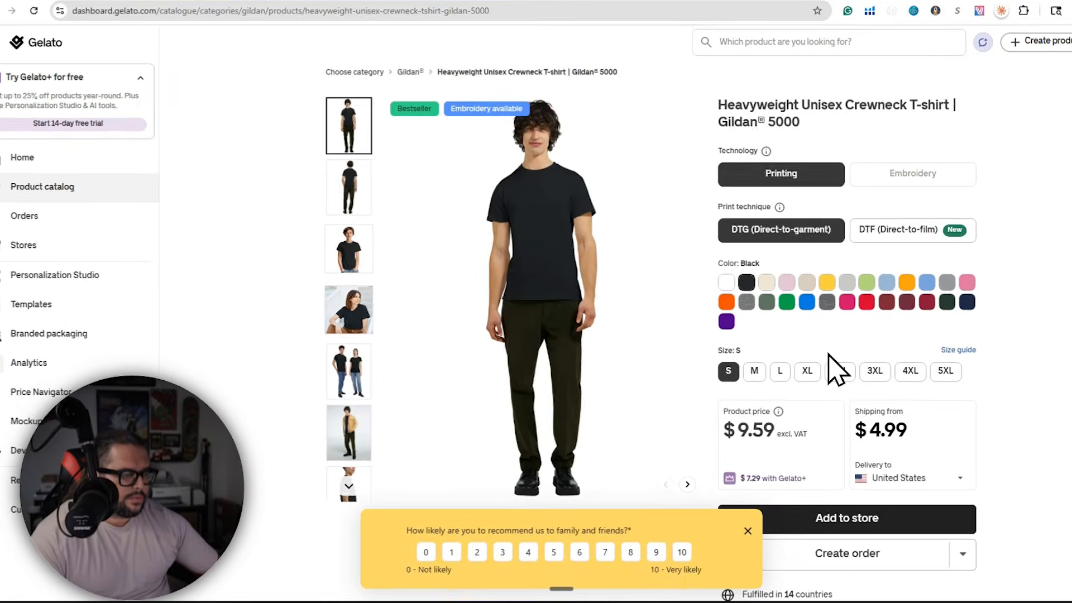
pyautogui.scroll(-1, 856, 328)
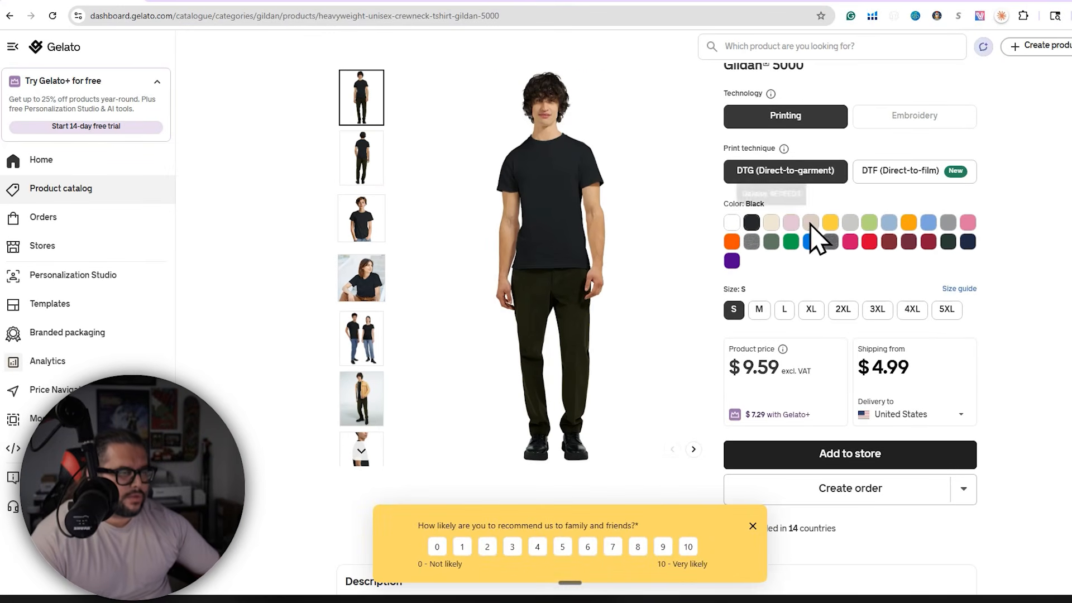
pyautogui.click(829, 462)
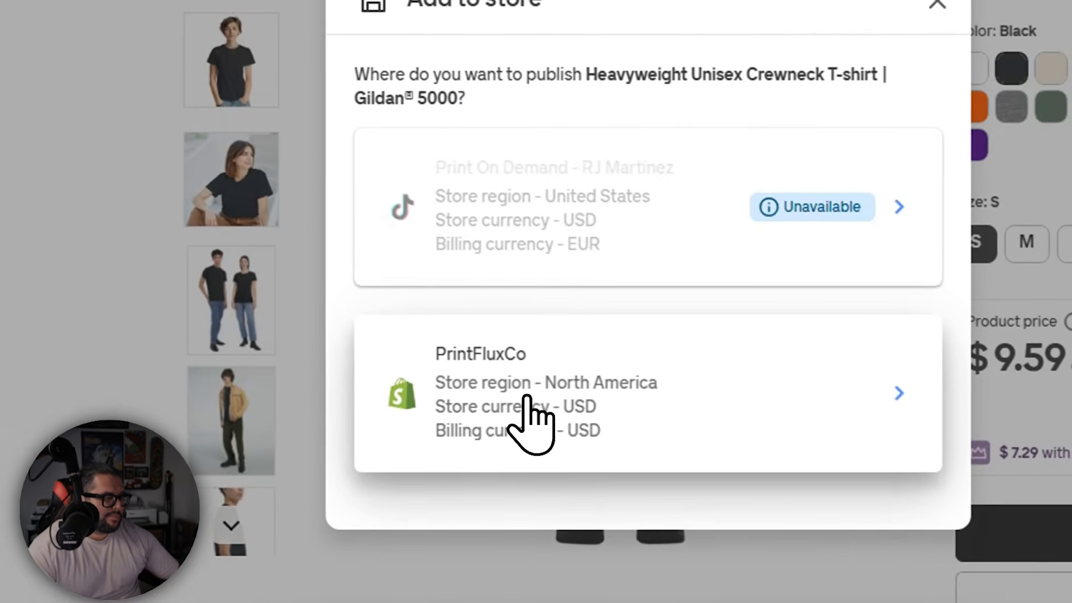
pyautogui.click(484, 391)
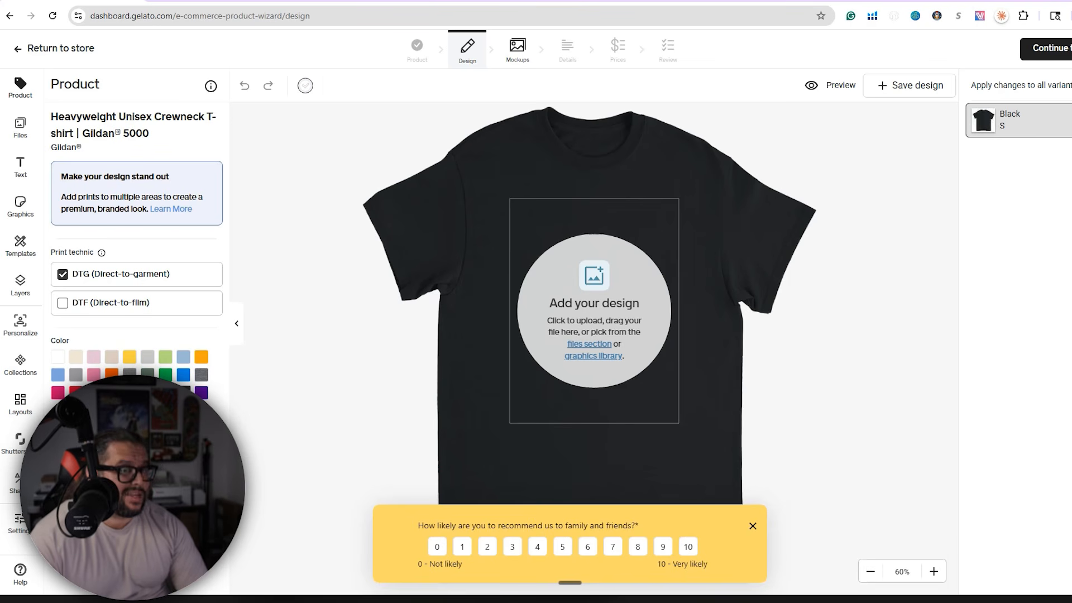
# Place the guitar-playing bulldog image from the uploaded files on the shirt front and continue to the mockups stage.
pyautogui.click(21, 133)
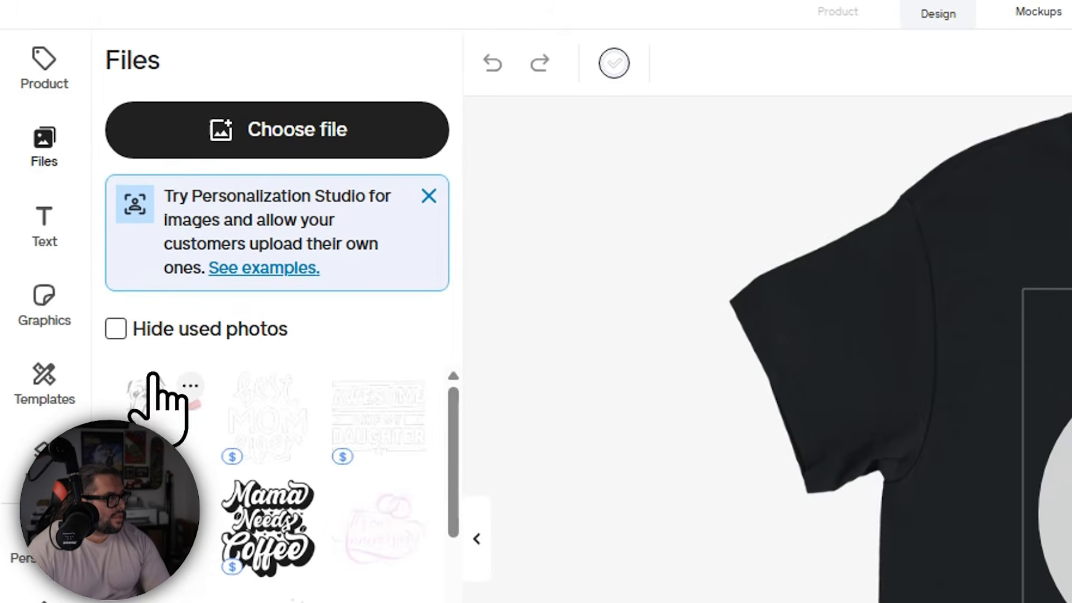
pyautogui.click(159, 426)
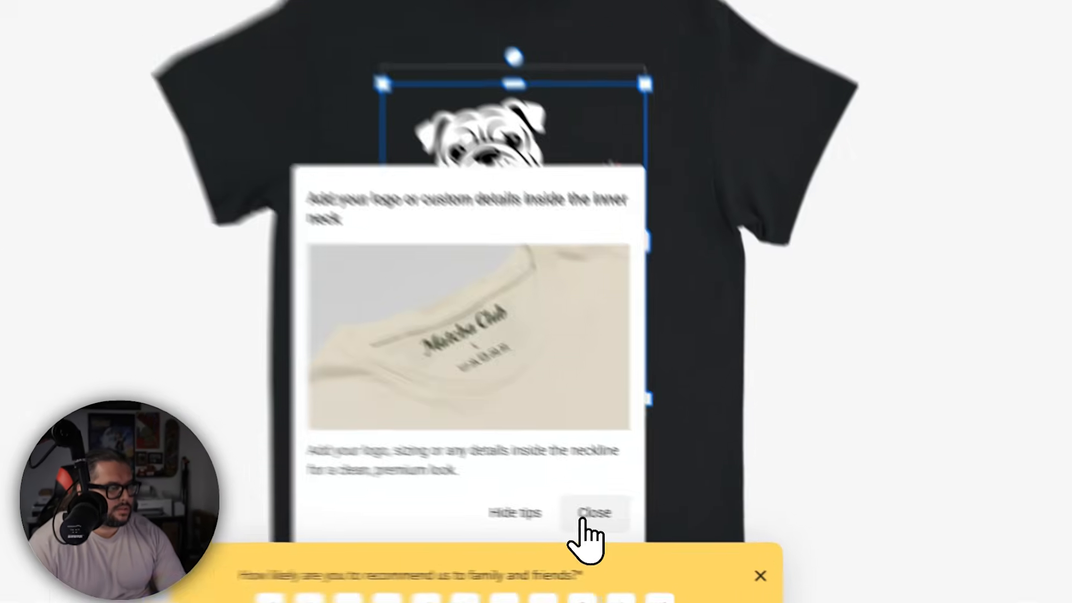
pyautogui.click(583, 519)
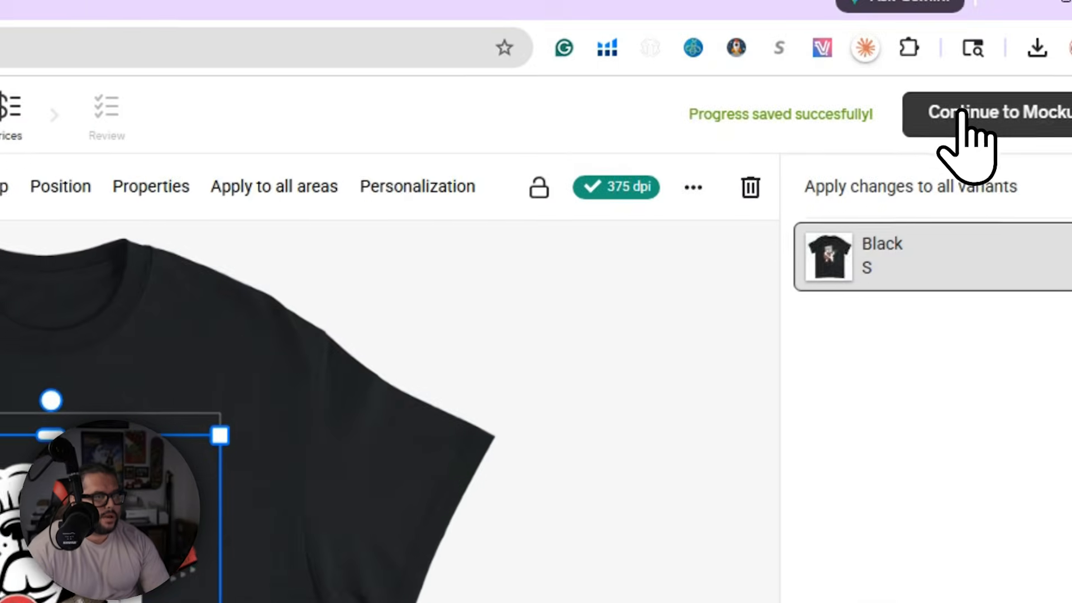
pyautogui.click(962, 115)
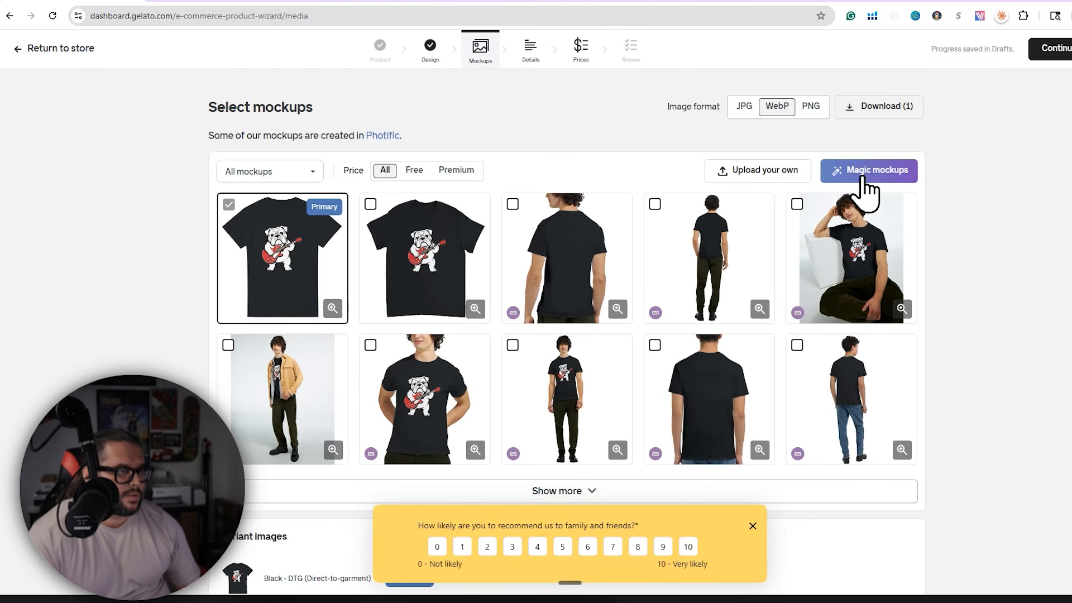
# Open Magic Mockups, try the Studio, Nature, Urban outdoor, Flat lay and Floating scene styles, and choose Lifestyle.
pyautogui.click(865, 177)
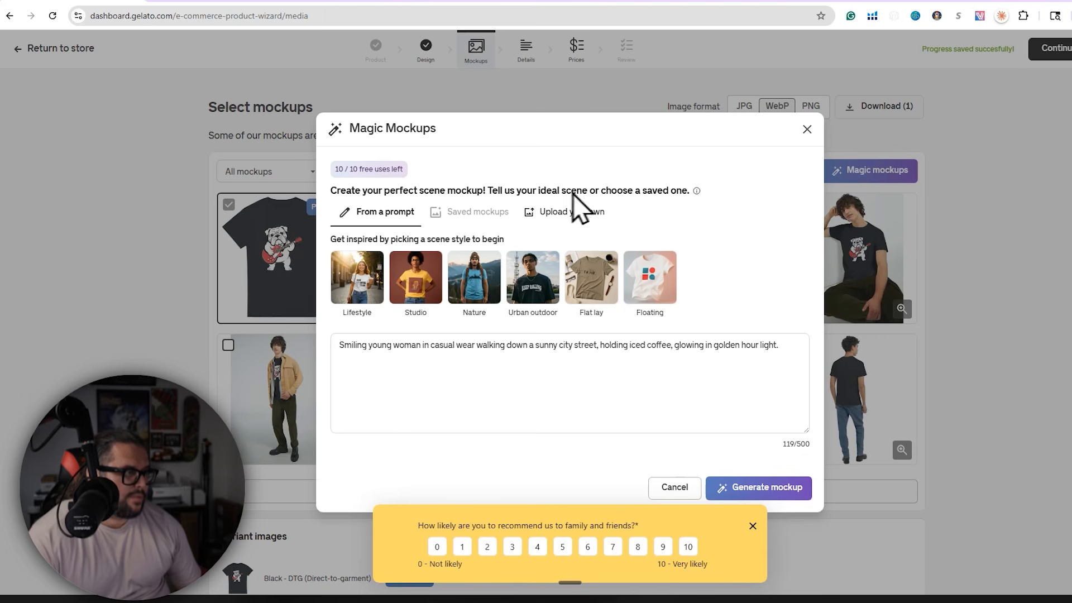
pyautogui.moveTo(394, 173)
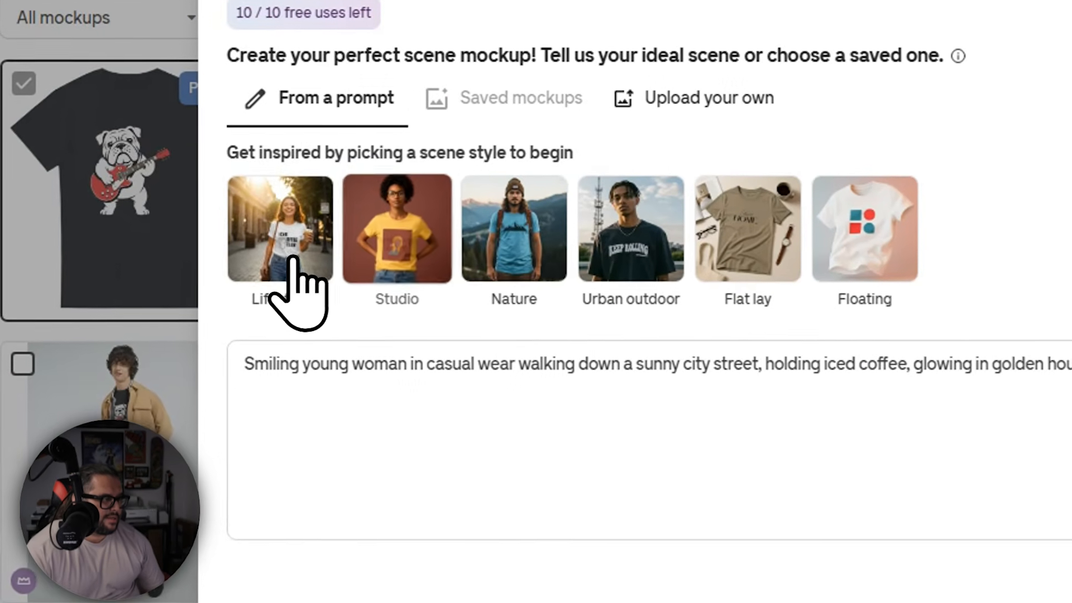
pyautogui.click(388, 248)
pyautogui.click(505, 254)
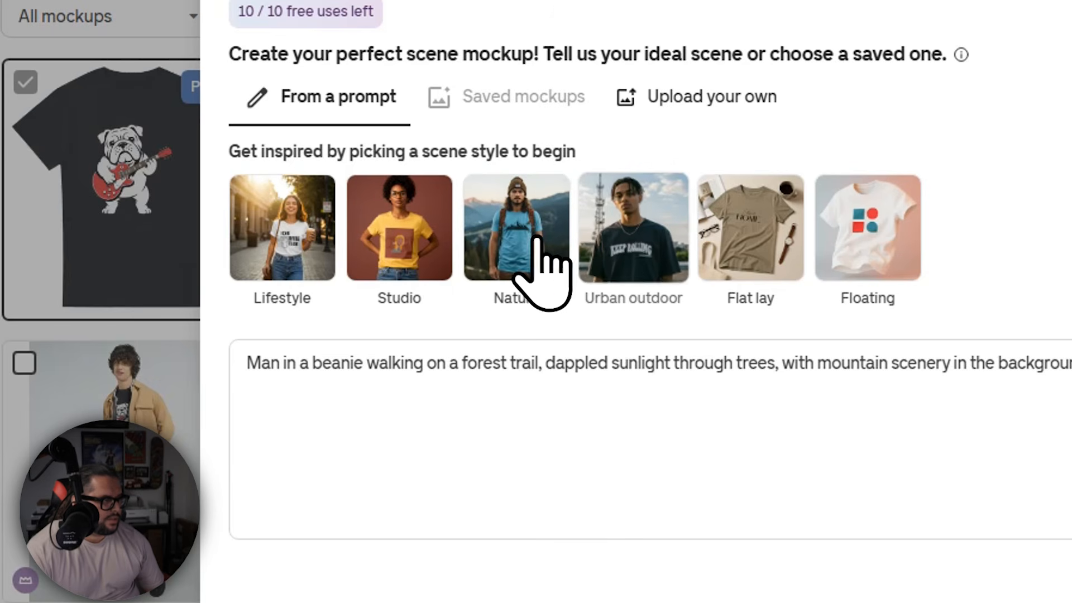
pyautogui.click(581, 243)
pyautogui.tripleClick(490, 366)
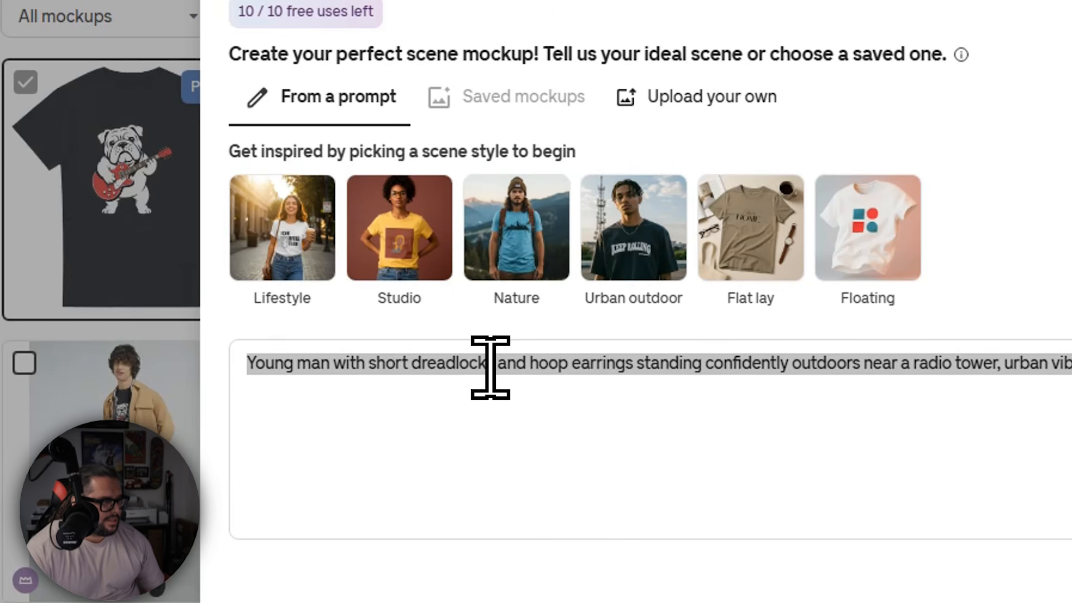
pyautogui.click(726, 274)
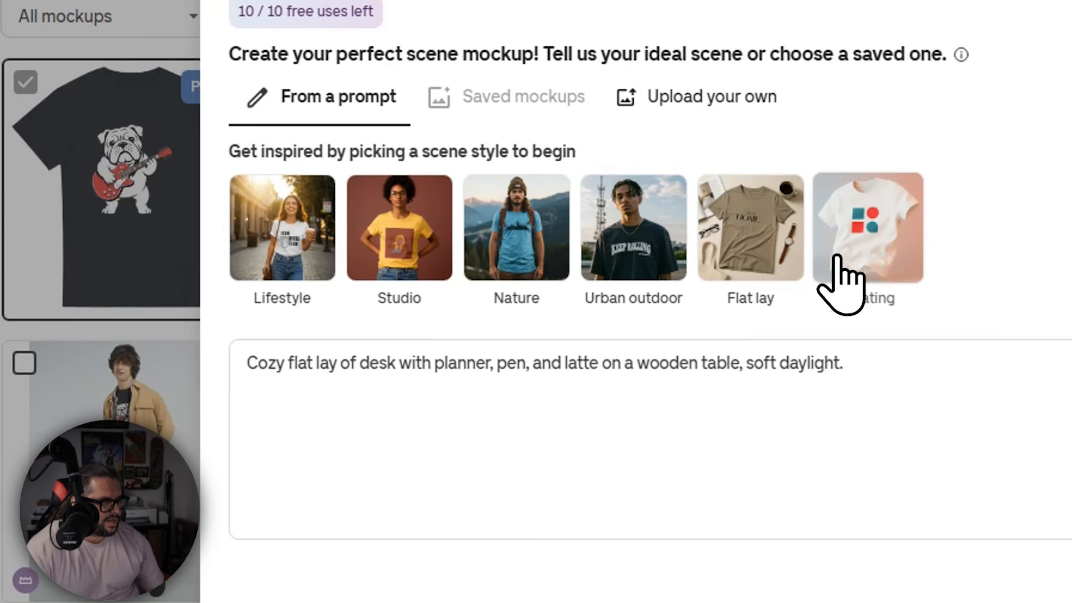
pyautogui.click(851, 265)
pyautogui.click(274, 245)
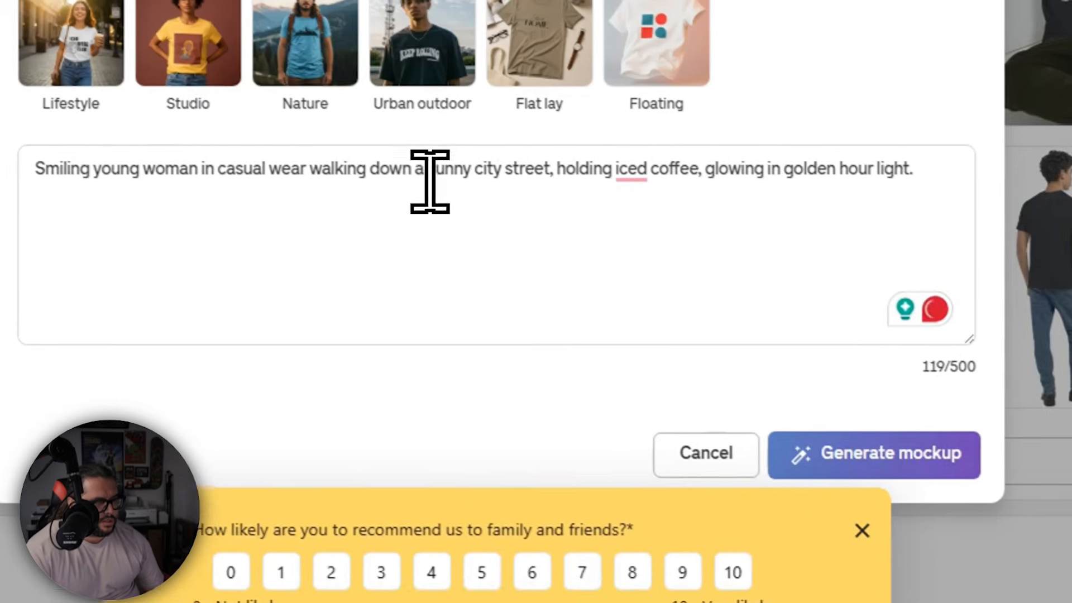
# Clear the scene prompt, reapply the Lifestyle style, generate the mockup and add it to the product.
pyautogui.tripleClick(630, 274)
pyautogui.press('BackSpace')
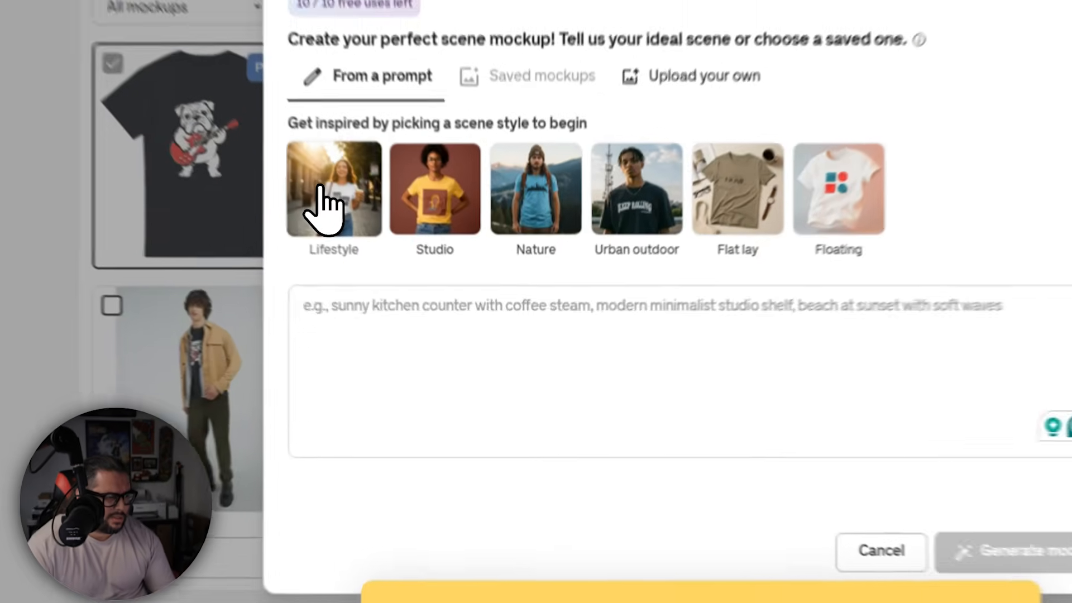
pyautogui.click(349, 287)
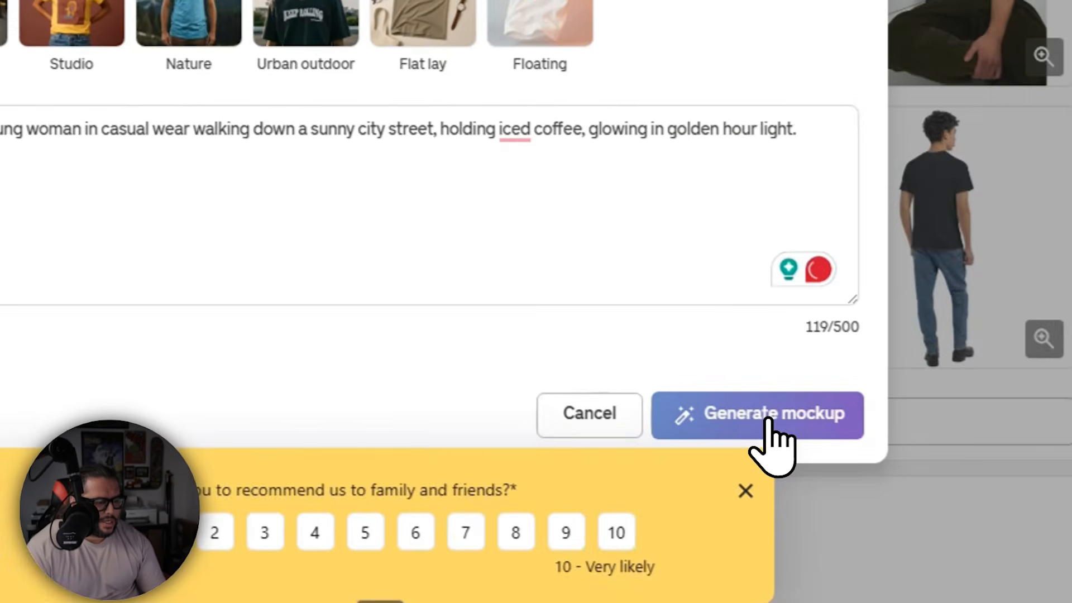
pyautogui.click(771, 420)
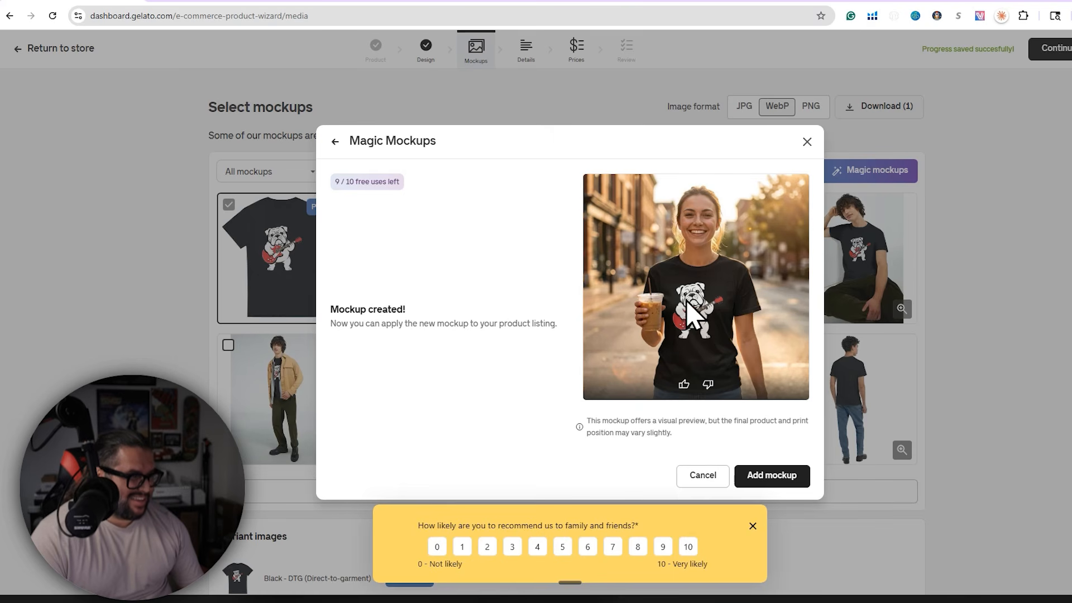
pyautogui.click(769, 480)
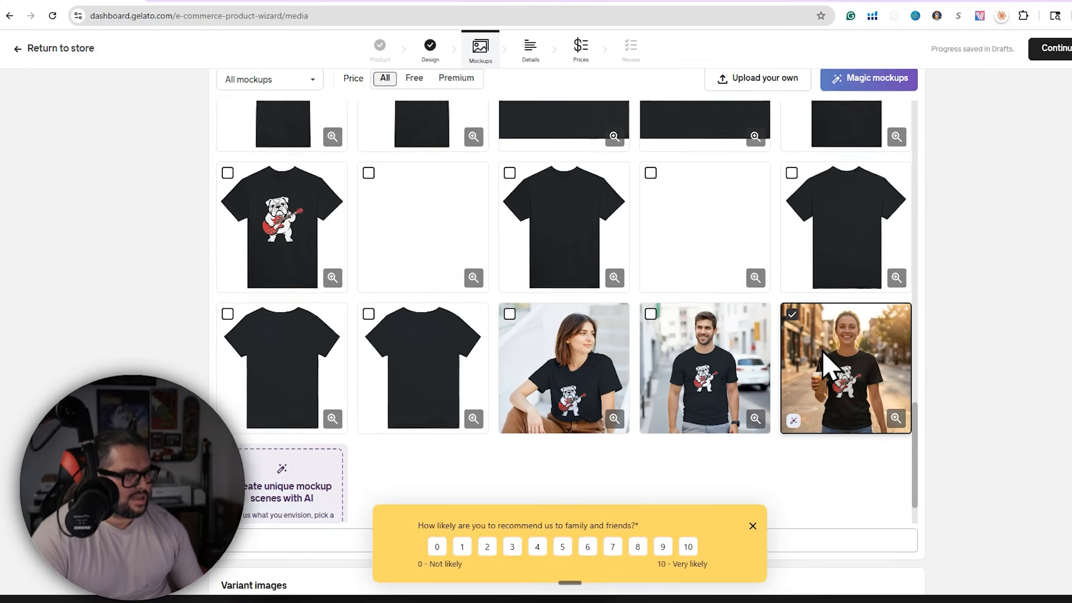
# Generate a Magic Mockup with the Urban outdoor scene style and add it to the product's mockups.
pyautogui.scroll(1, 824, 363)
pyautogui.scroll(-1, 831, 411)
pyautogui.scroll(10, 820, 426)
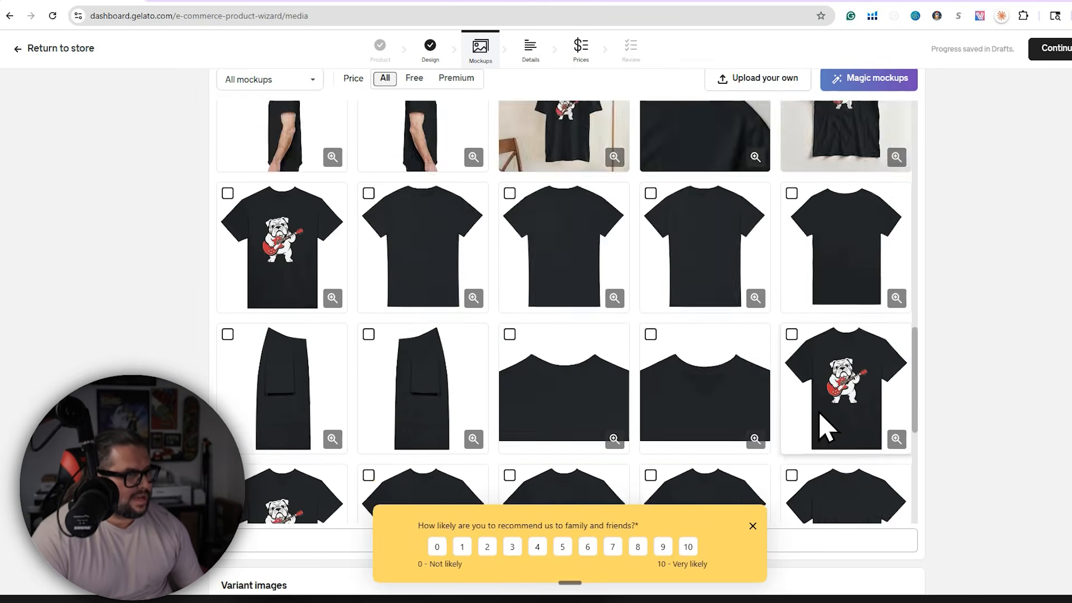
pyautogui.scroll(1, 862, 235)
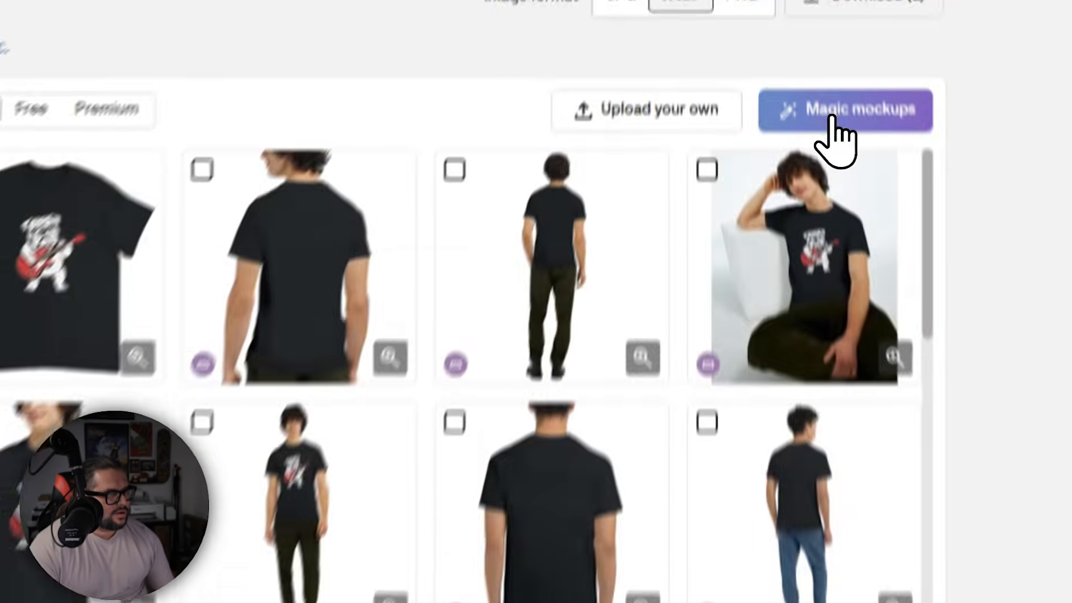
pyautogui.click(868, 141)
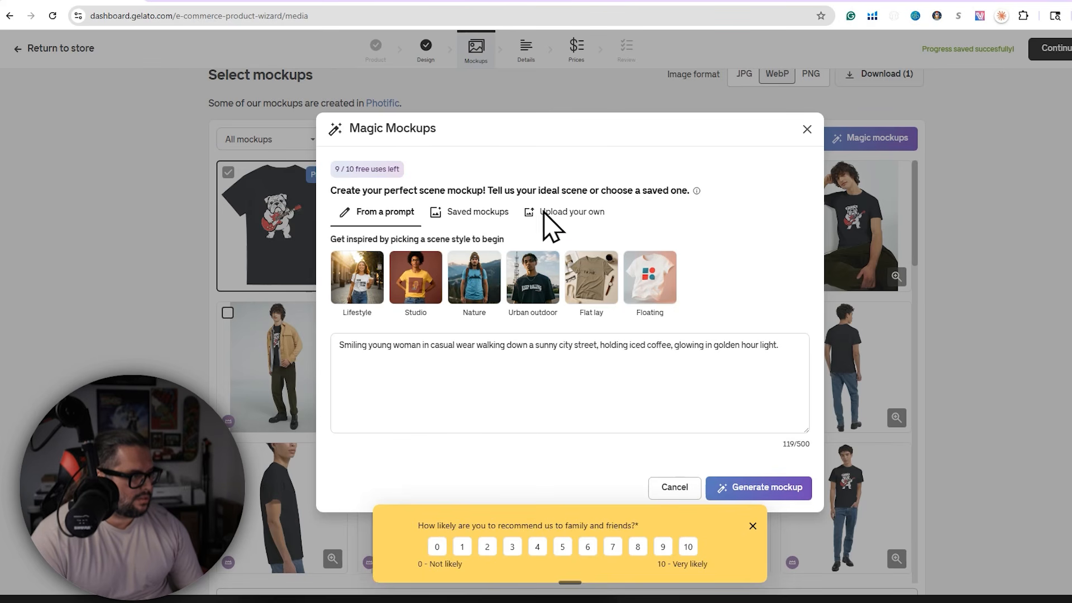
pyautogui.click(521, 288)
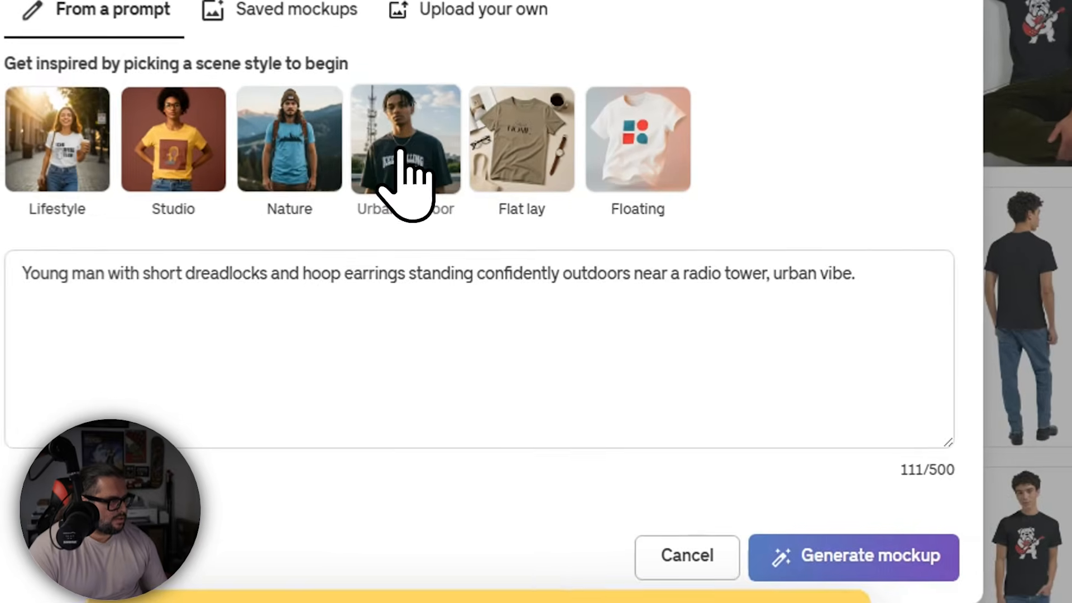
pyautogui.click(742, 488)
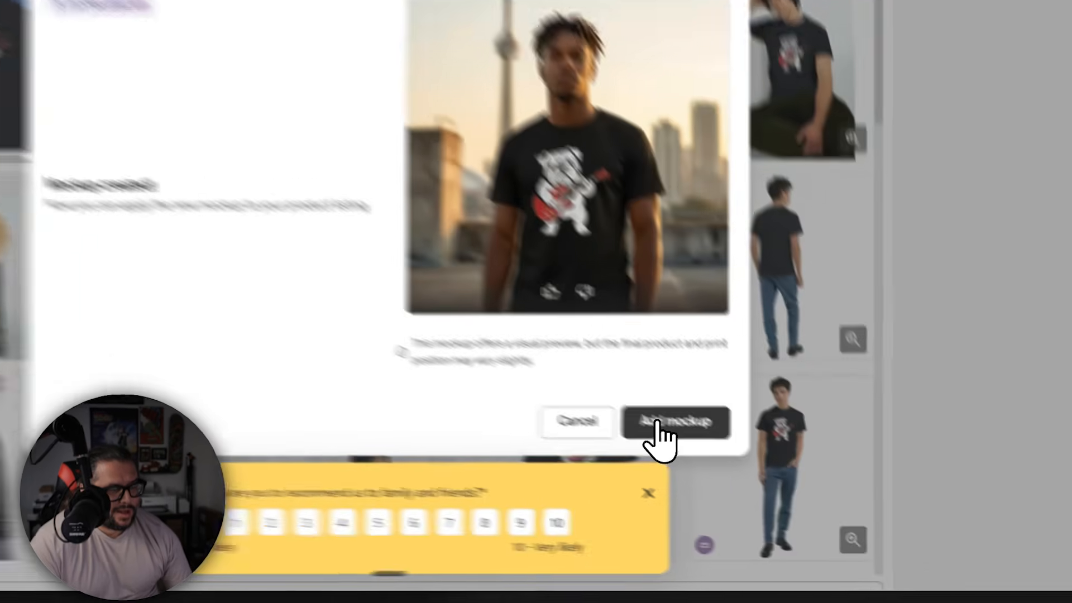
pyautogui.click(761, 478)
# Generate another Magic Mockup from the prompt of the smiling woman holding iced coffee and add it to the product.
pyautogui.scroll(-2, 854, 435)
pyautogui.scroll(-6, 849, 423)
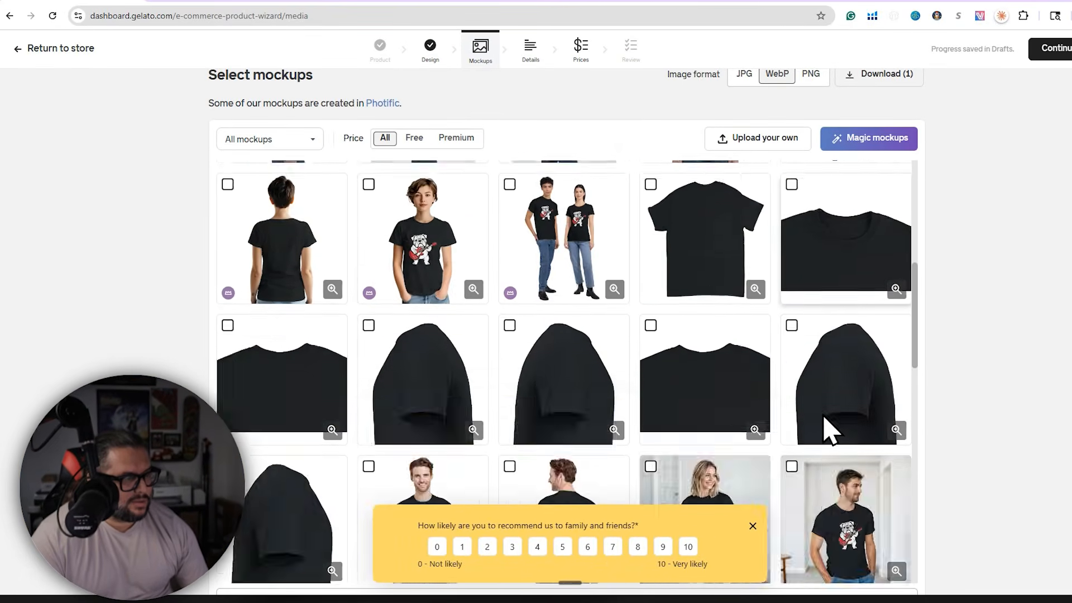
pyautogui.scroll(-10, 830, 429)
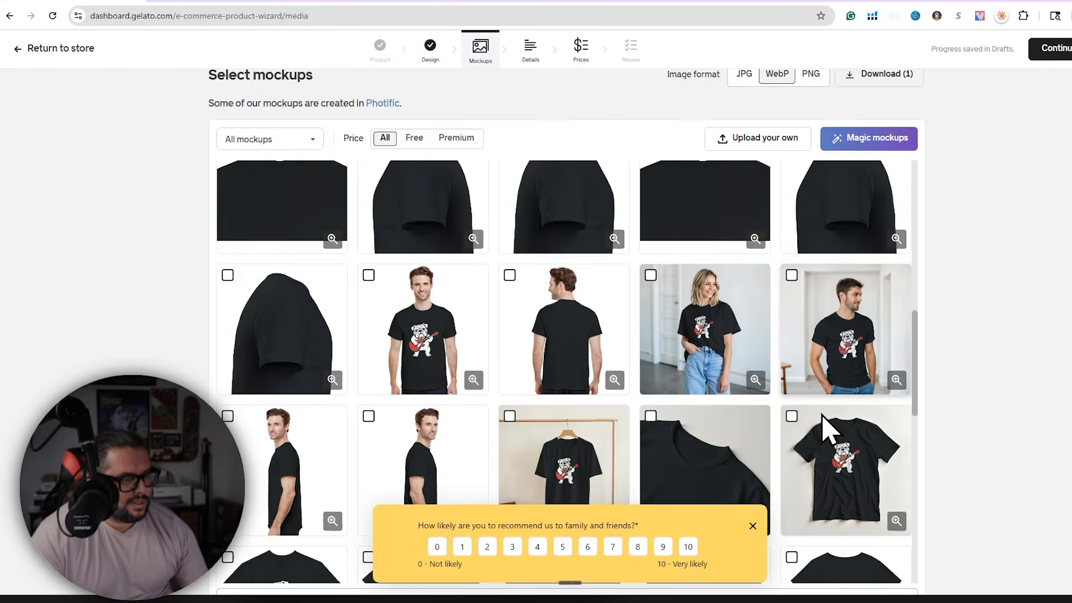
pyautogui.scroll(15, 778, 413)
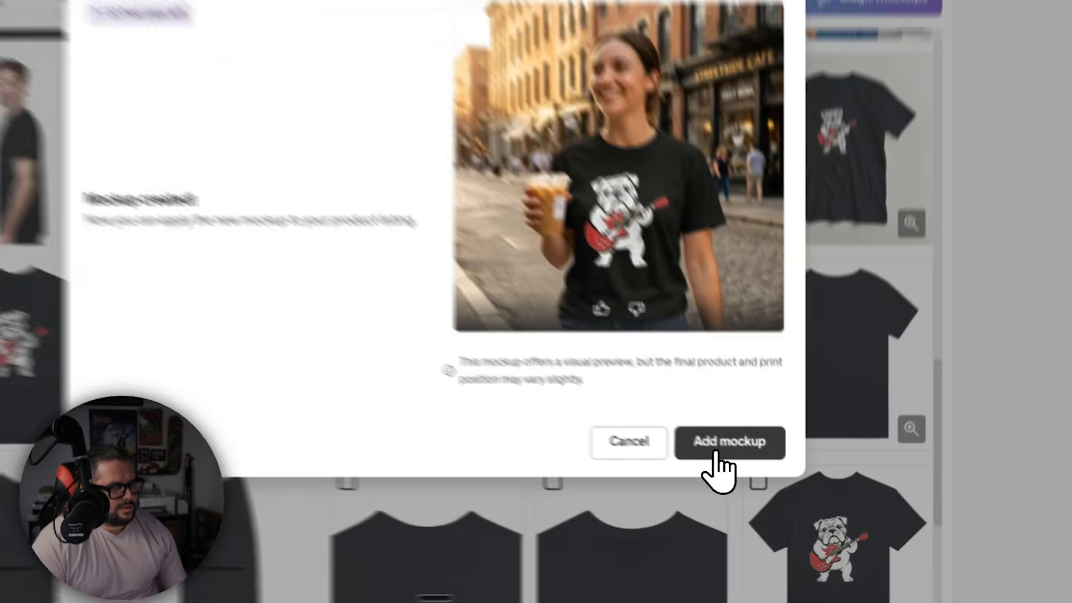
pyautogui.click(772, 475)
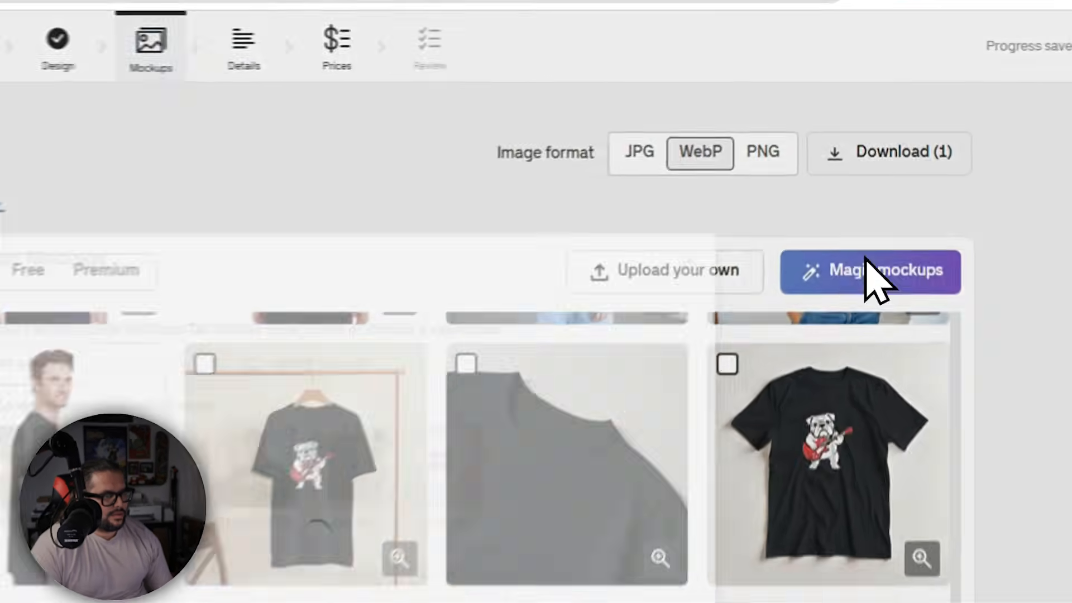
# Generate a new Magic Mockup by reusing the saved mockup of the young man with dreadlocks outdoors.
pyautogui.click(840, 173)
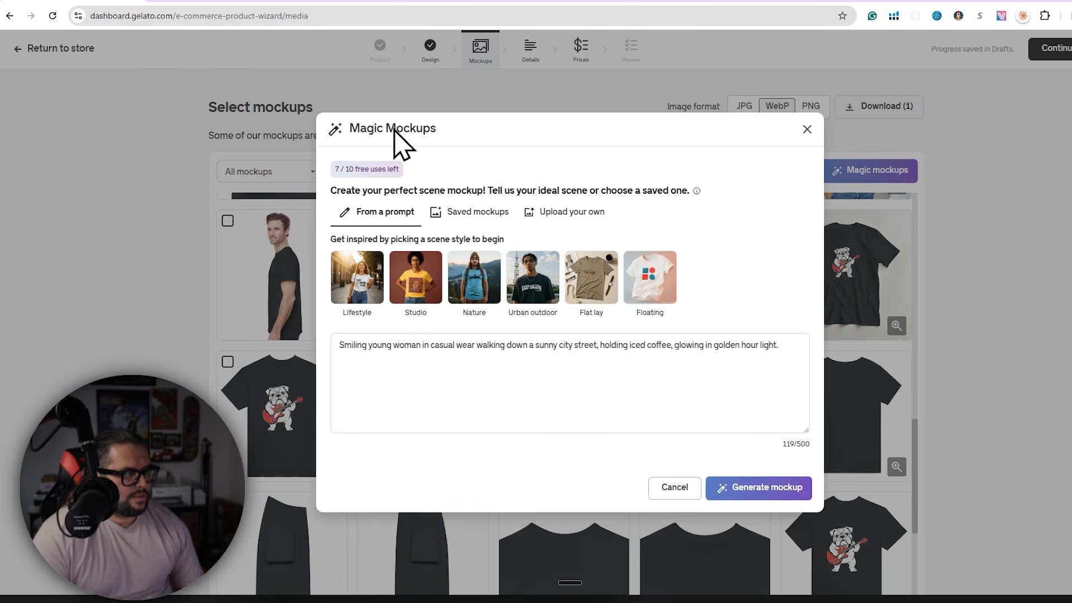
pyautogui.click(467, 217)
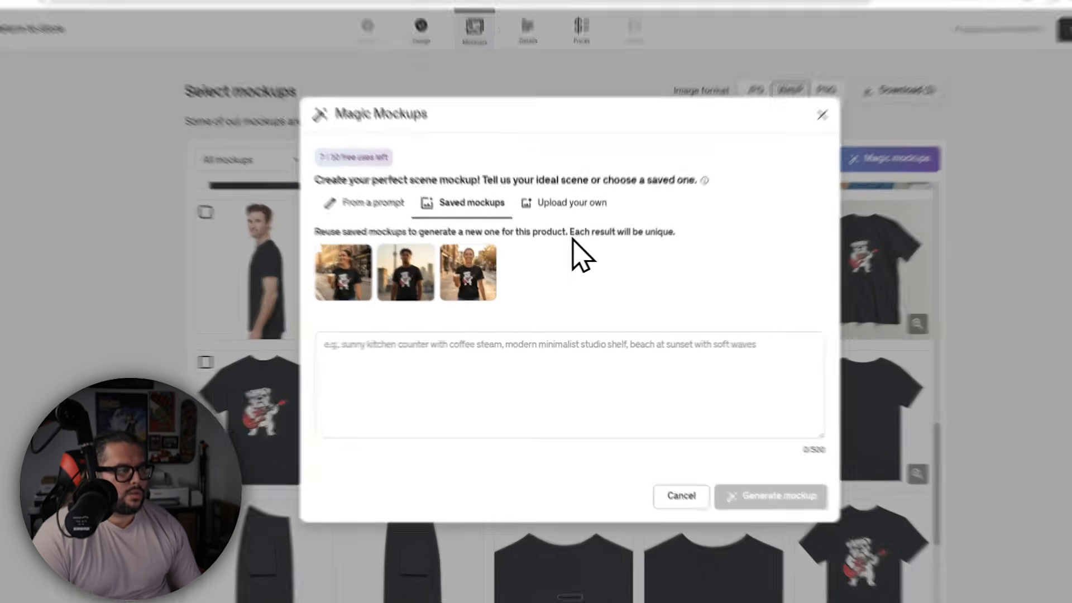
pyautogui.click(416, 277)
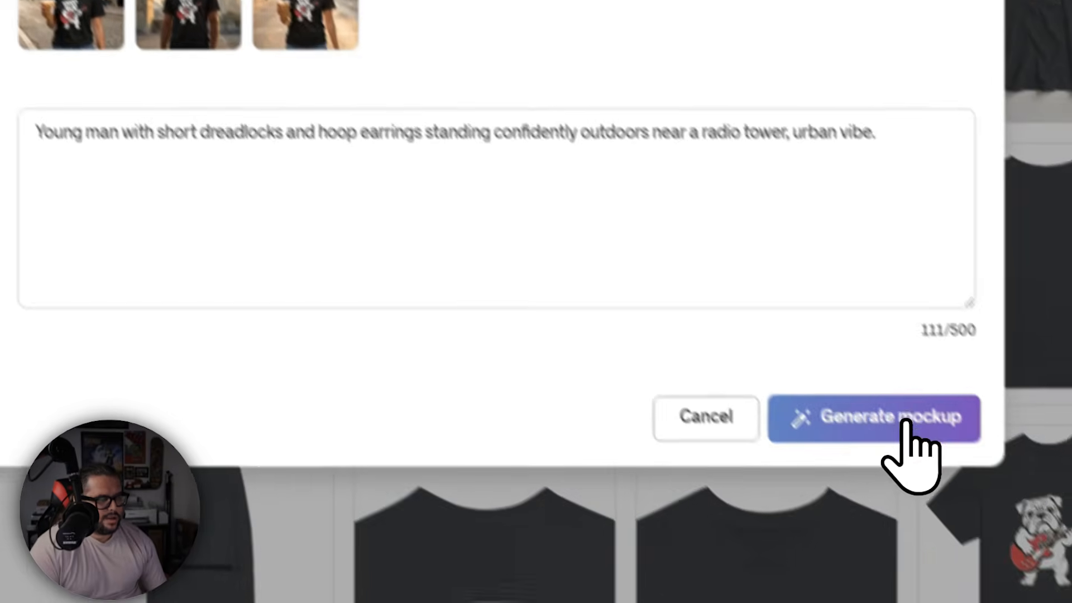
pyautogui.click(875, 464)
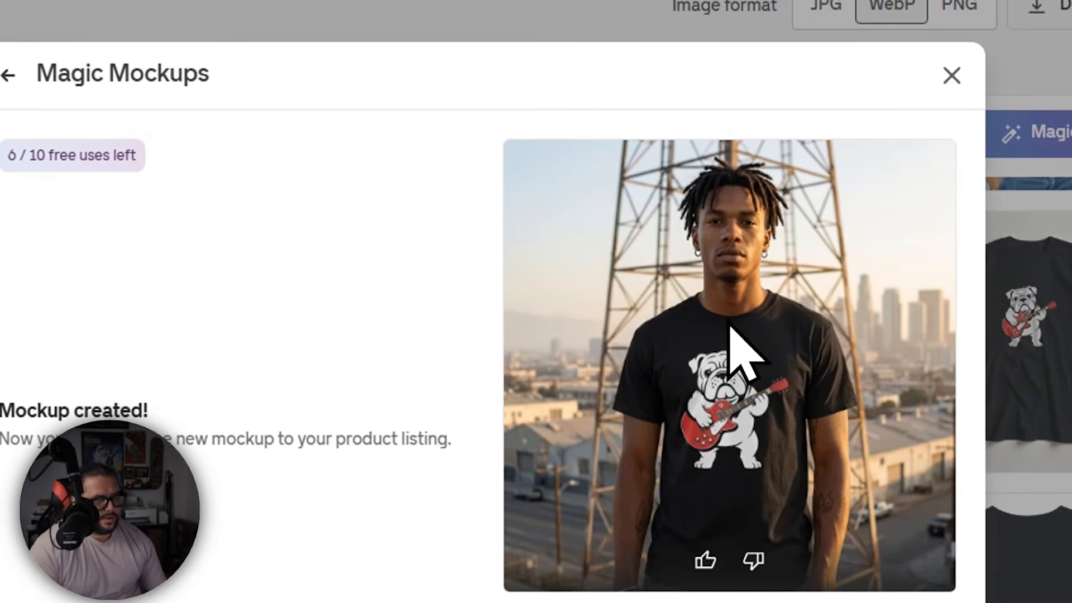
# Save the generated image of the man in front of the radio tower to the computer.
pyautogui.rightClick(792, 270)
pyautogui.click(853, 324)
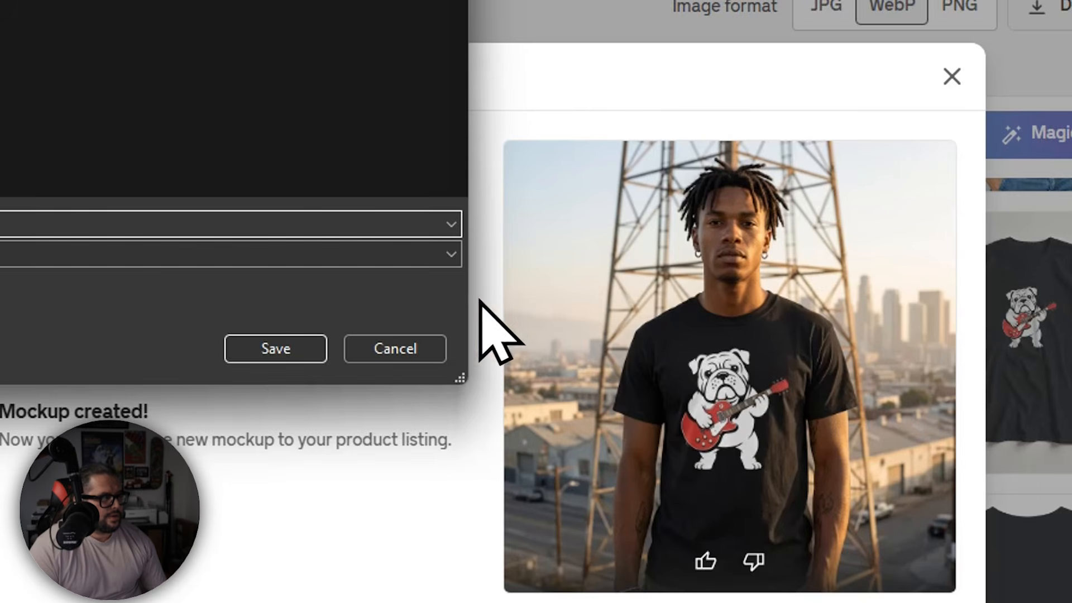
pyautogui.click(287, 351)
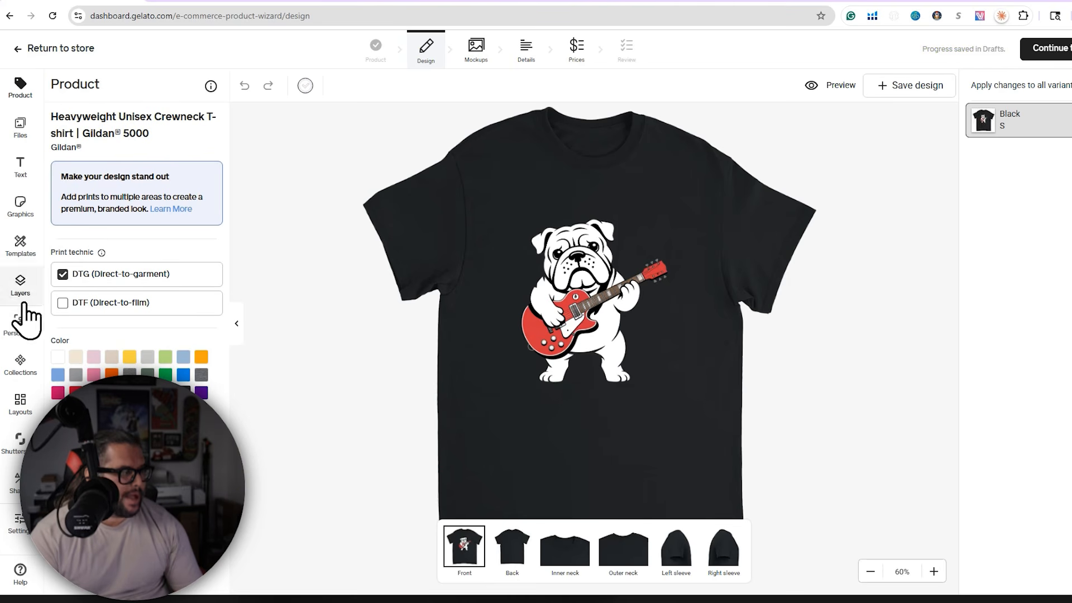
# Add a personalized text layer to the shirt front and set its text to "Bulldog Name".
pyautogui.click(20, 325)
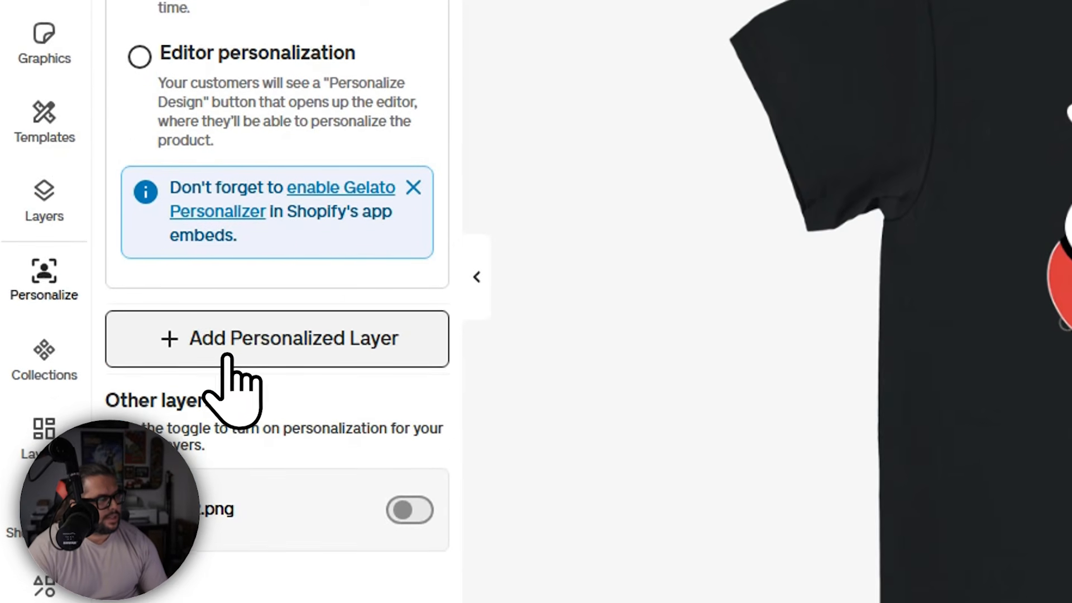
pyautogui.click(232, 445)
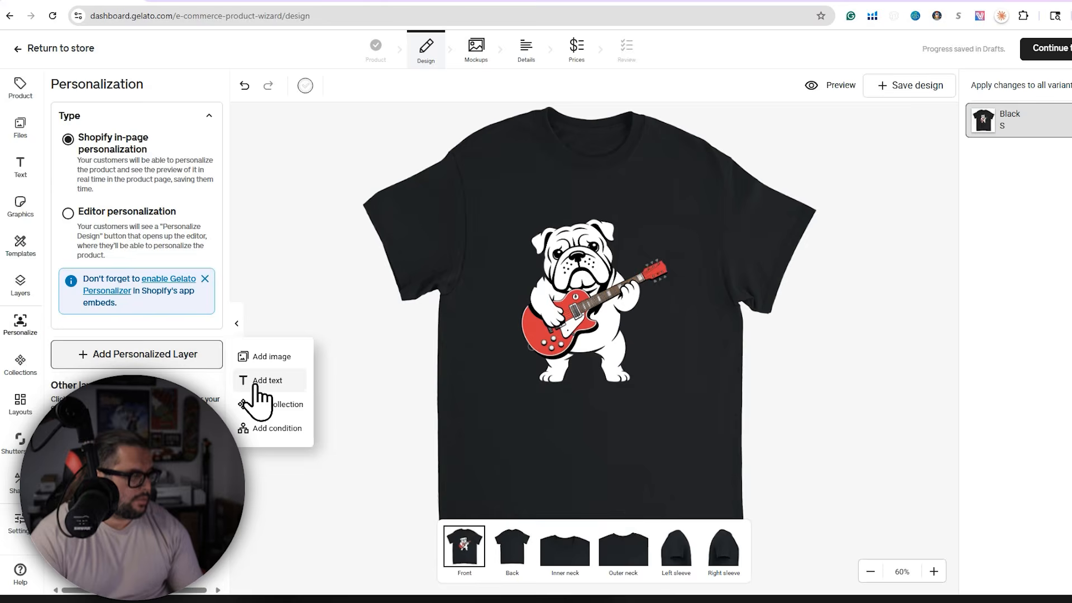
pyautogui.click(257, 385)
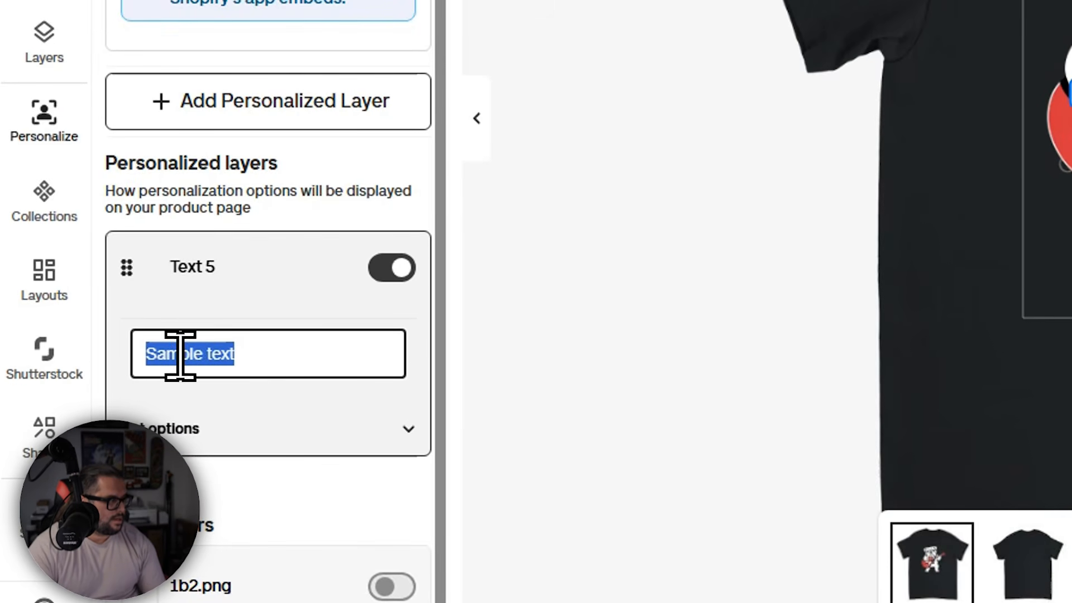
pyautogui.write('Buk')
pyautogui.press('BackSpace')
pyautogui.write('lldog Name')
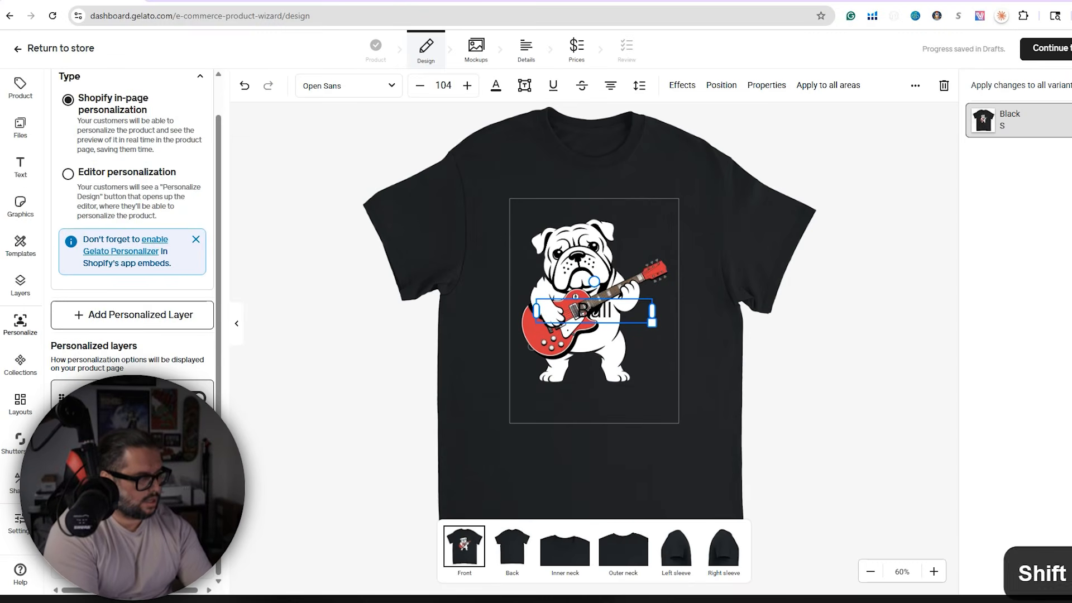
# Move the Bulldog Name text just below the bulldog's feet and change its font color to white.
pyautogui.moveTo(650, 318)
pyautogui.mouseDown()
pyautogui.moveTo(671, 319)
pyautogui.moveTo(644, 309)
pyautogui.mouseUp()
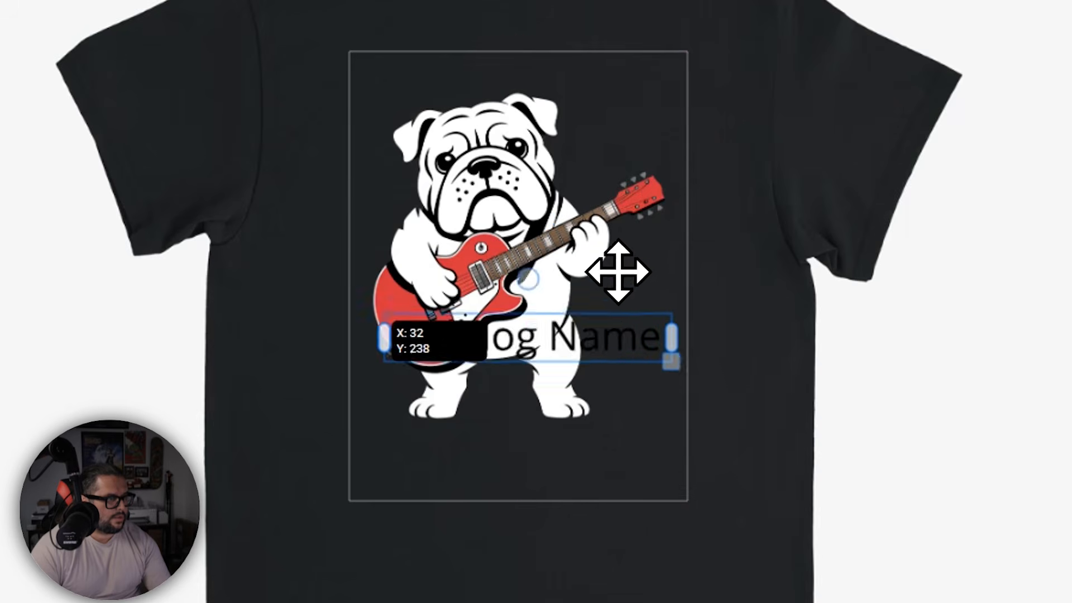
pyautogui.moveTo(618, 272); pyautogui.dragTo(574, 454)
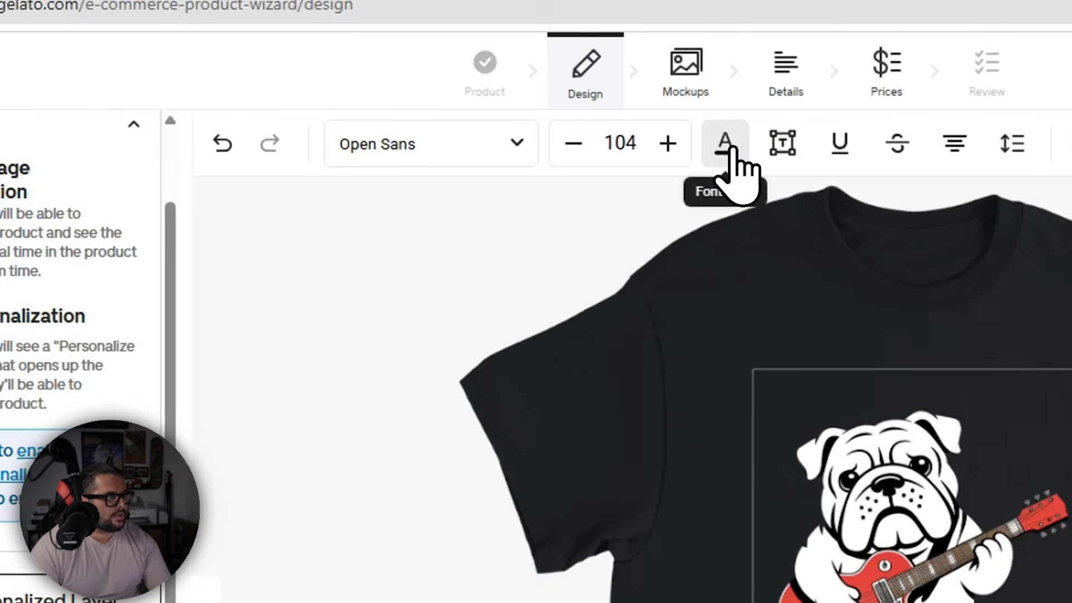
pyautogui.click(732, 162)
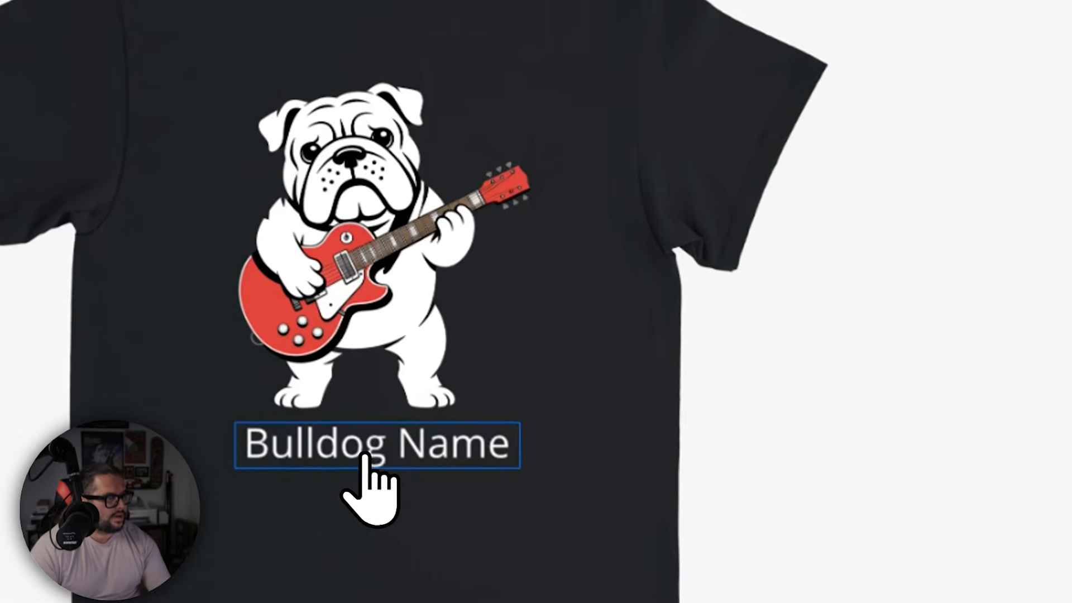
pyautogui.click(366, 455)
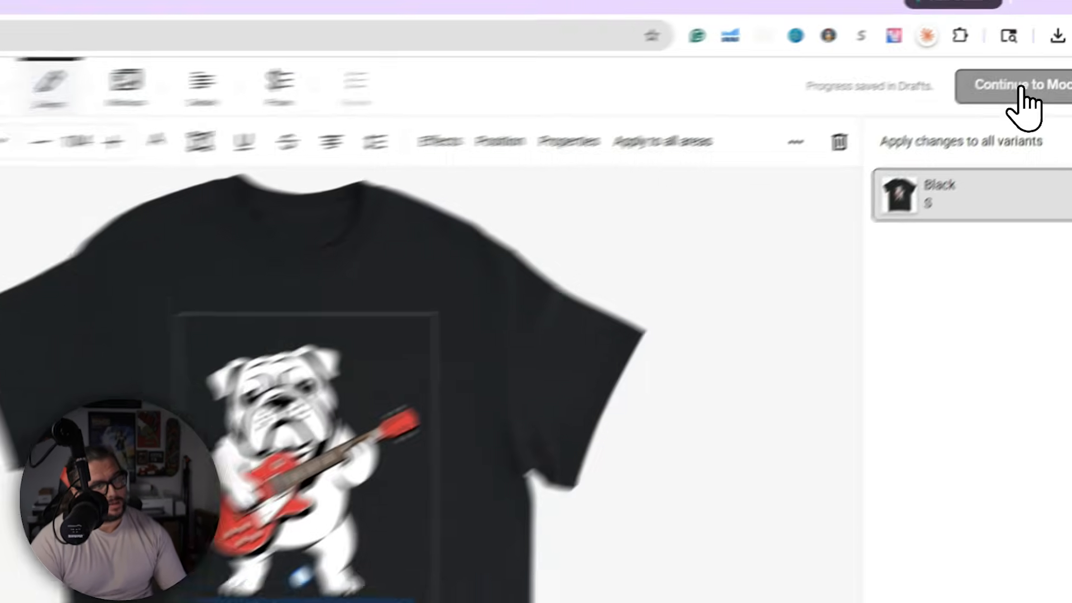
# Advance to the product details, insert "Bulldog Name" at the start of the title and continue to the prices stage.
pyautogui.click(1059, 51)
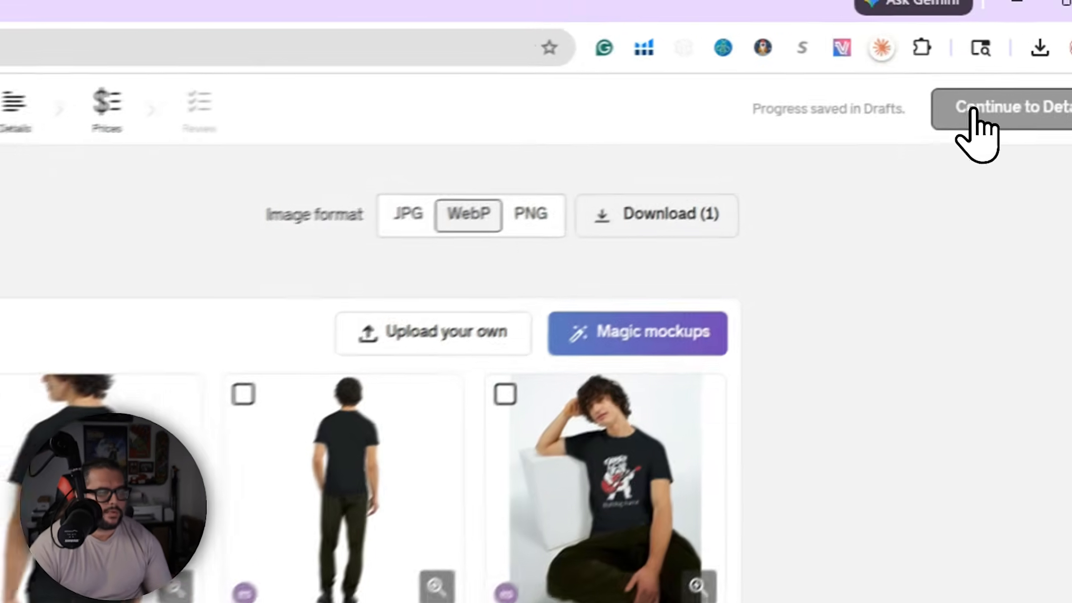
pyautogui.click(1051, 54)
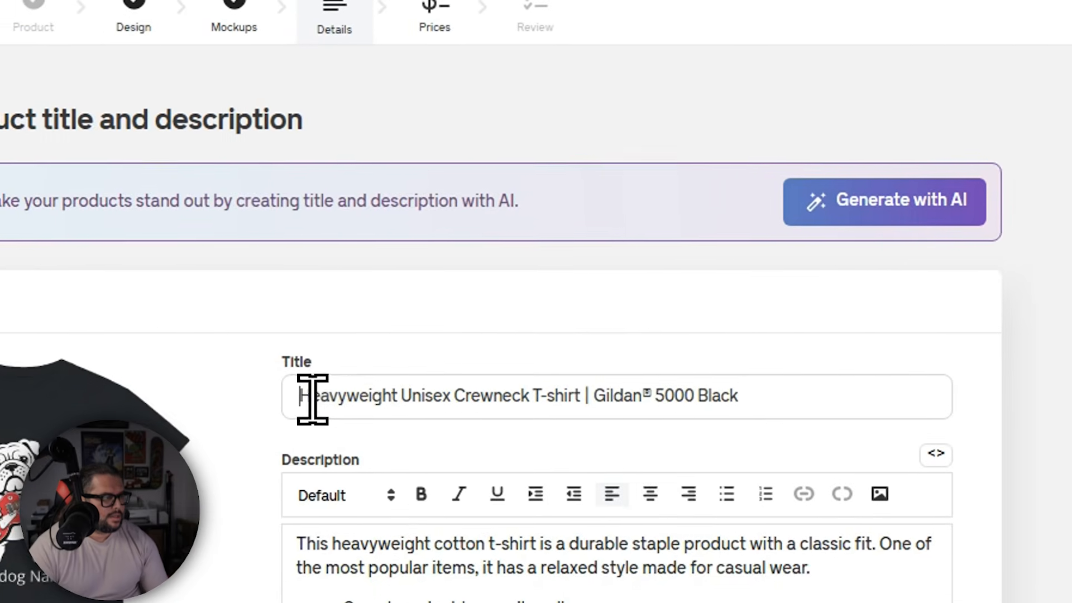
pyautogui.write('Bulld')
pyautogui.press('BackSpace')
pyautogui.press('BackSpace')
pyautogui.press('BackSpace')
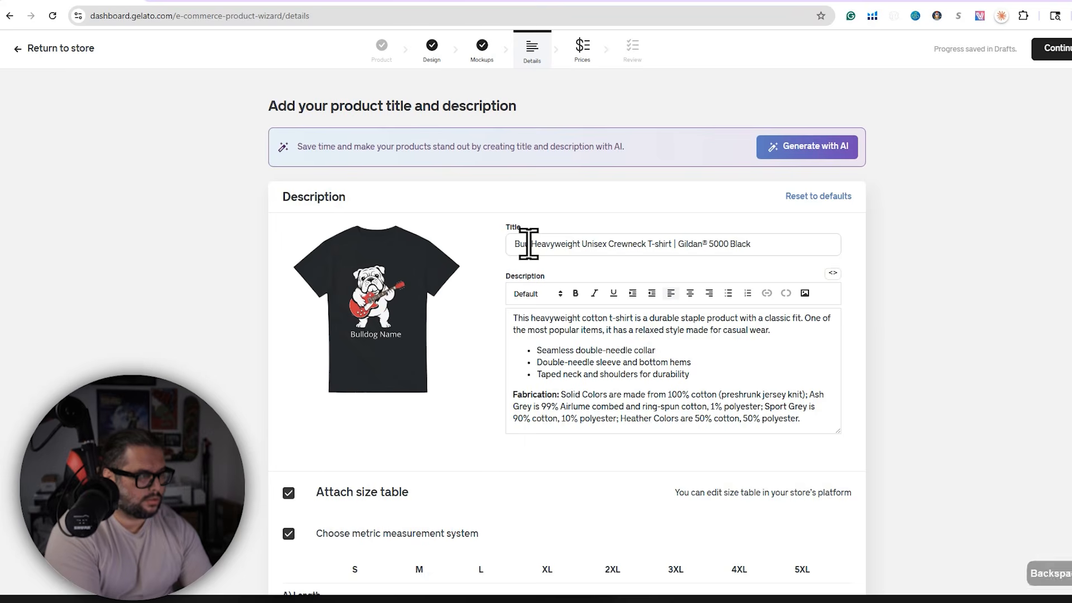
pyautogui.write('ldog Name')
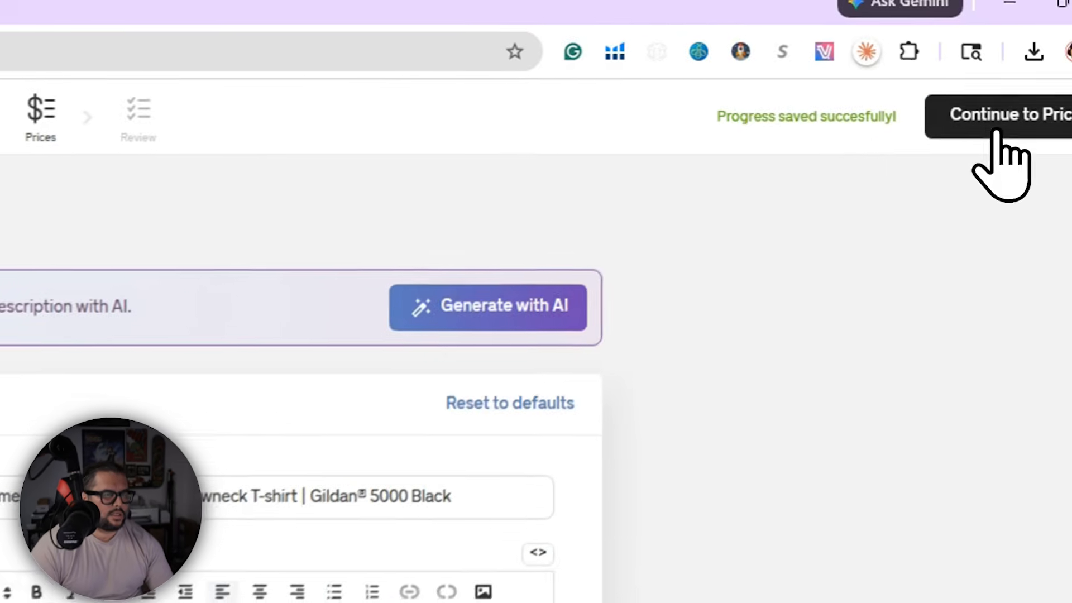
pyautogui.click(1061, 52)
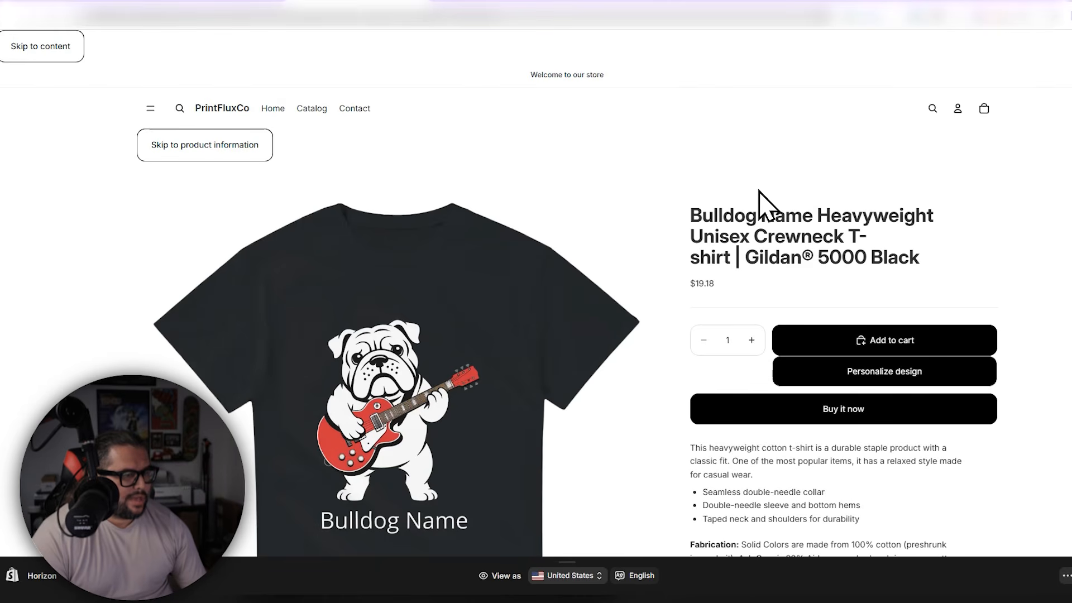
# Open the bulldog shirt's design personalization on the store page and replace the "Bulldog Name" text with "Biggy".
pyautogui.scroll(-3, 761, 190)
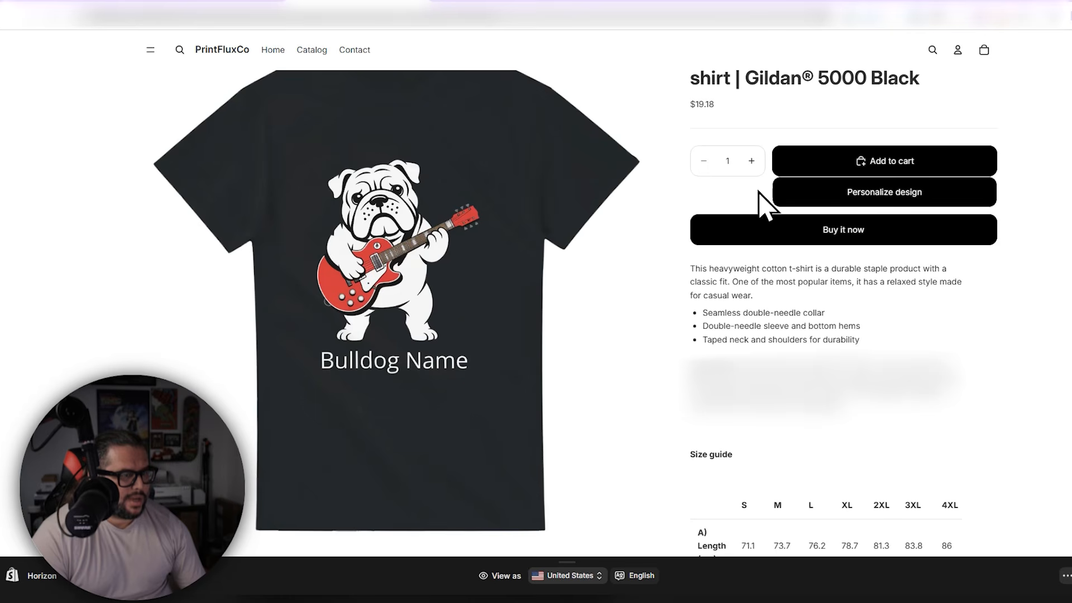
pyautogui.click(839, 201)
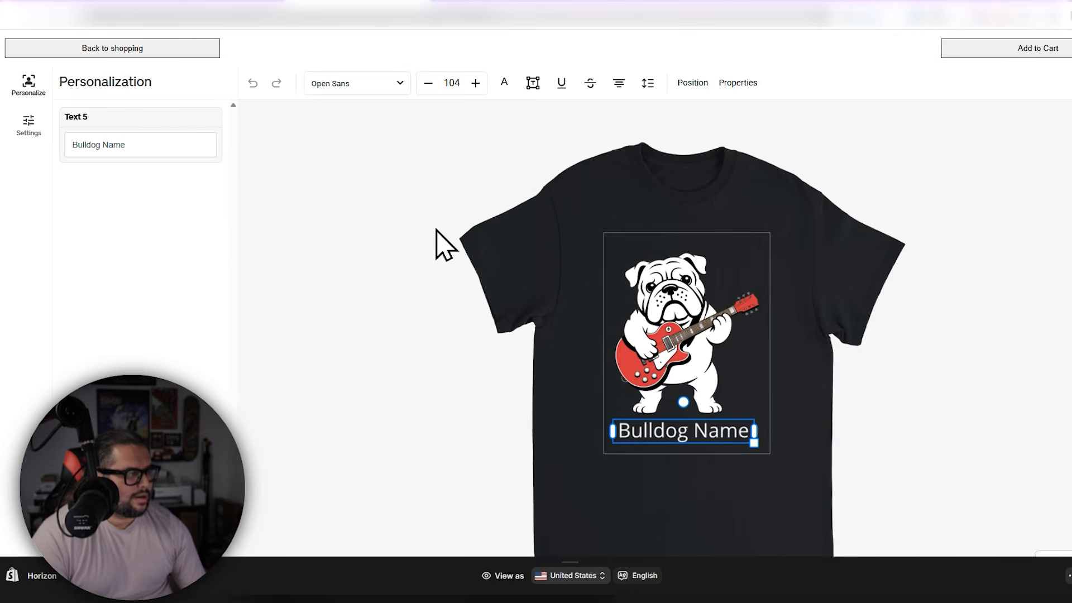
pyautogui.moveTo(137, 147); pyautogui.dragTo(72, 145)
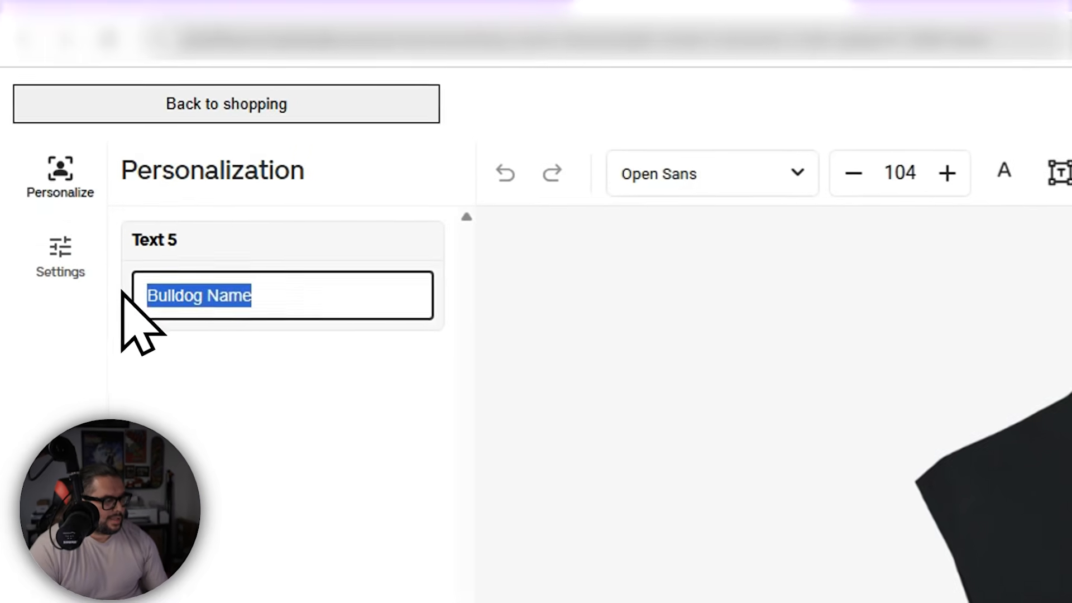
pyautogui.write('BNi')
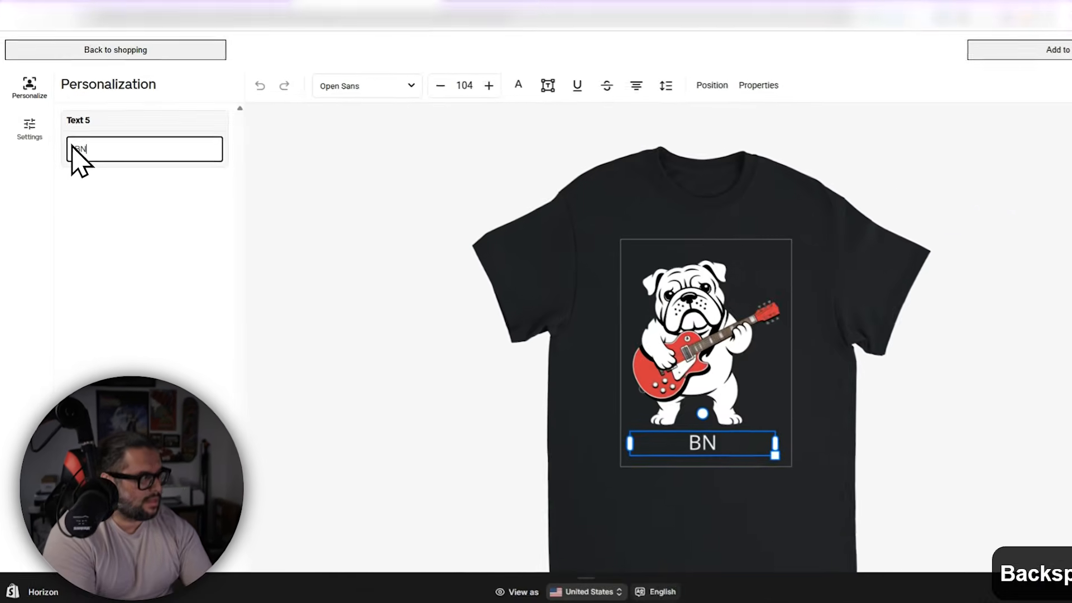
pyautogui.press('BackSpace')
pyautogui.press('BackSpace')
pyautogui.write('Biggy')
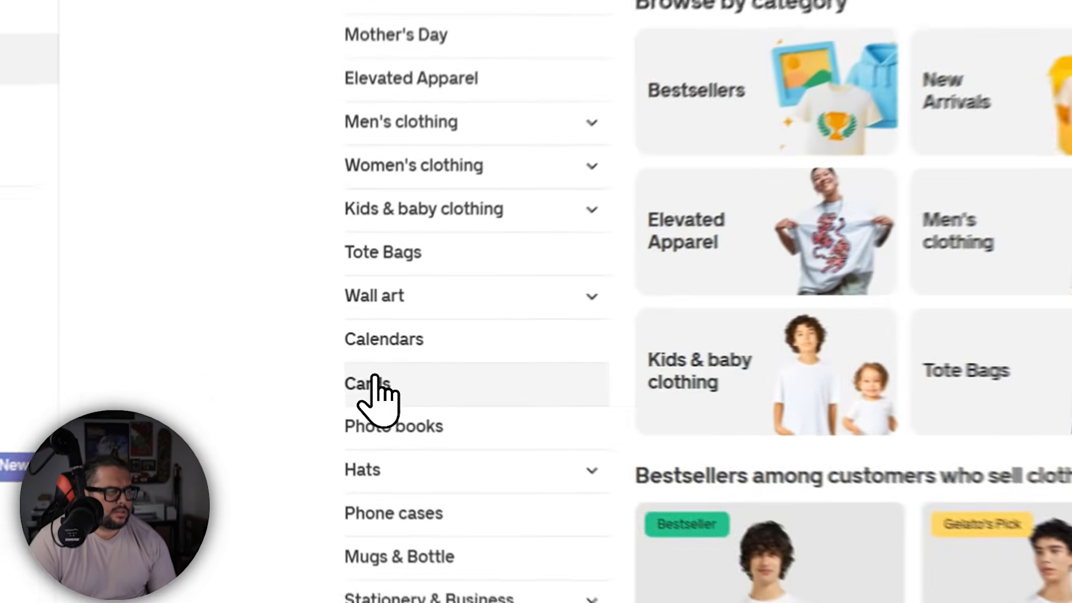
# Open the Pack of 10 Greeting Cards (US & CA) from Gelato's Cards category and bring its product options into view.
pyautogui.click(348, 374)
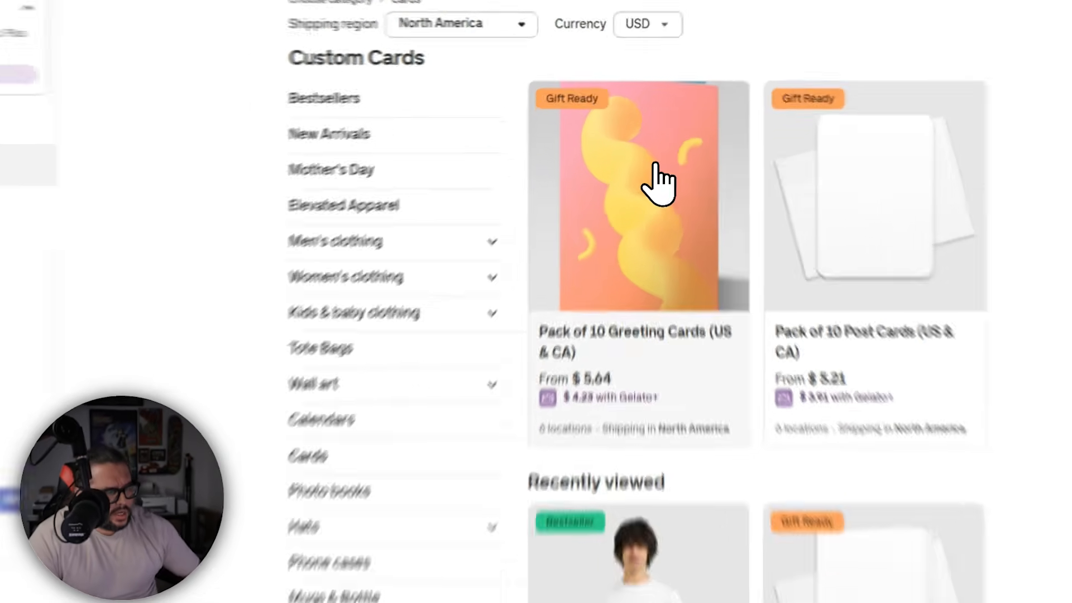
pyautogui.click(590, 204)
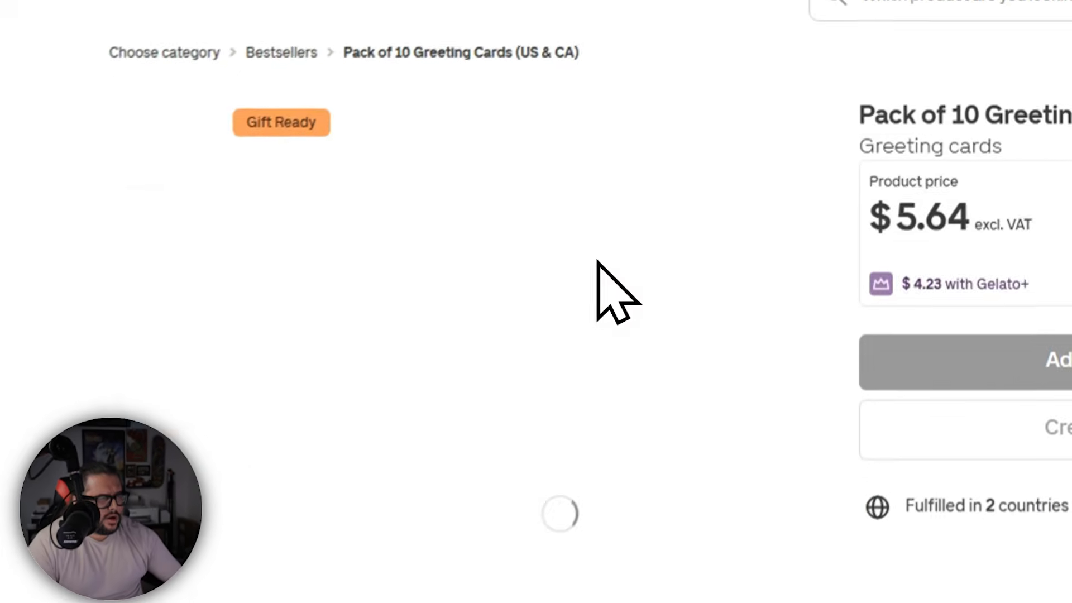
pyautogui.scroll(-2, 651, 305)
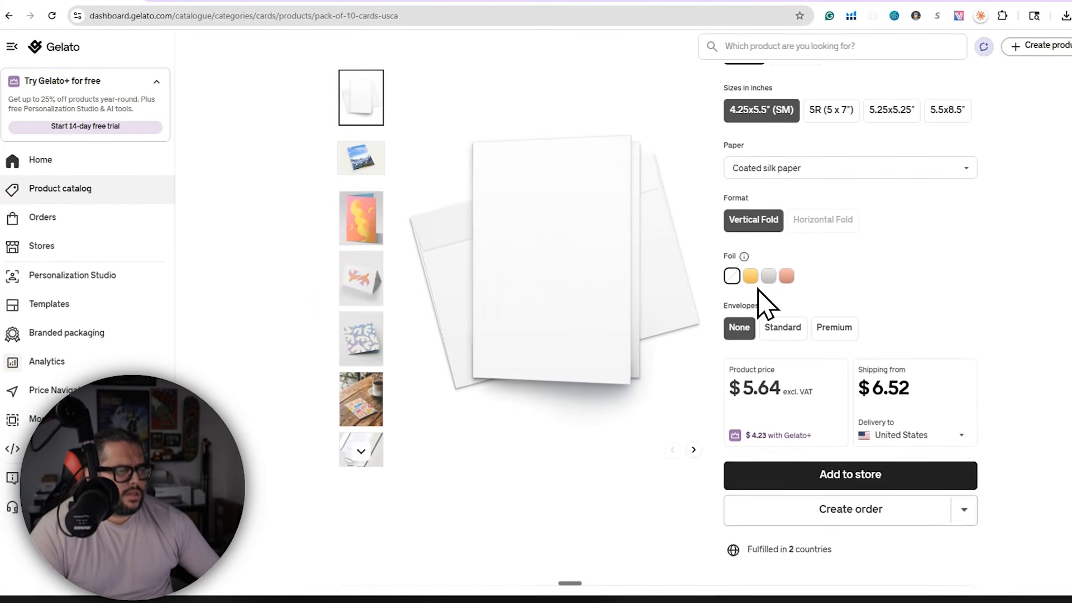
# Choose gold foil for the greeting cards and open them in the design editor.
pyautogui.moveTo(748, 256)
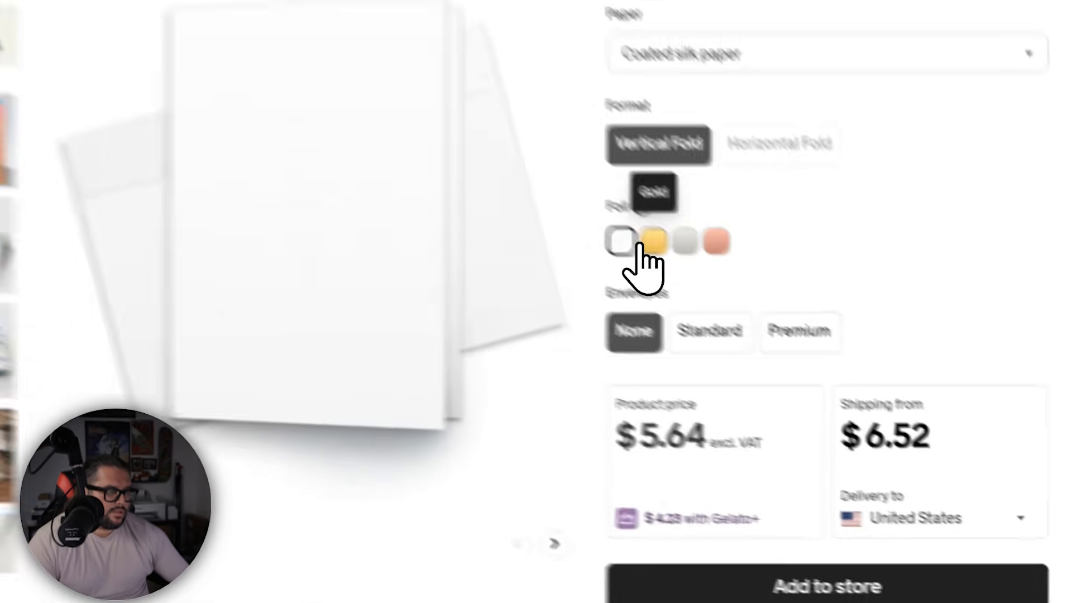
pyautogui.click(750, 275)
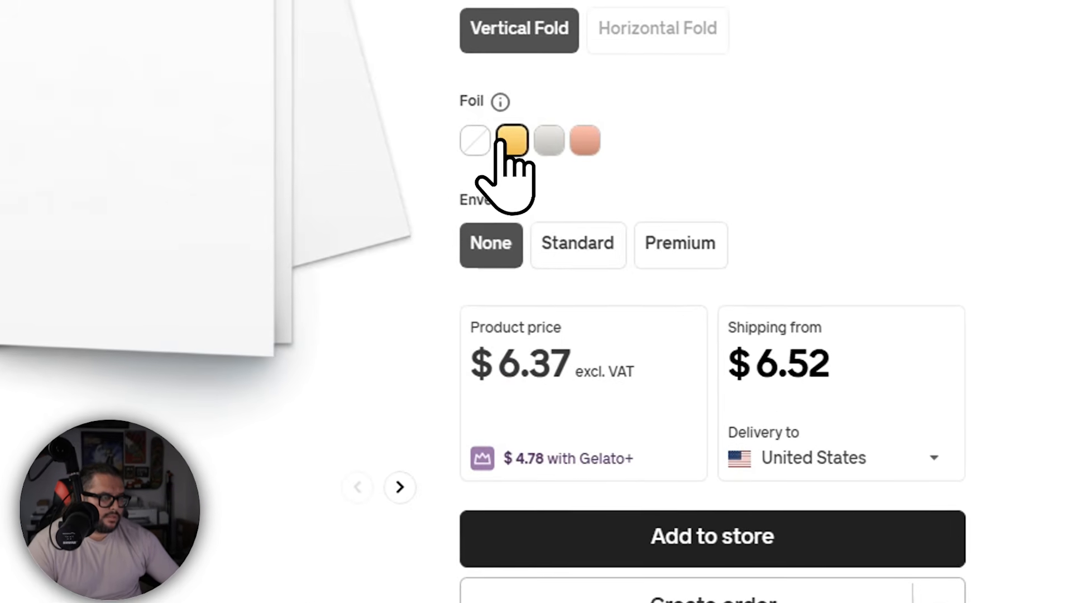
pyautogui.scroll(-3, 618, 315)
pyautogui.click(607, 441)
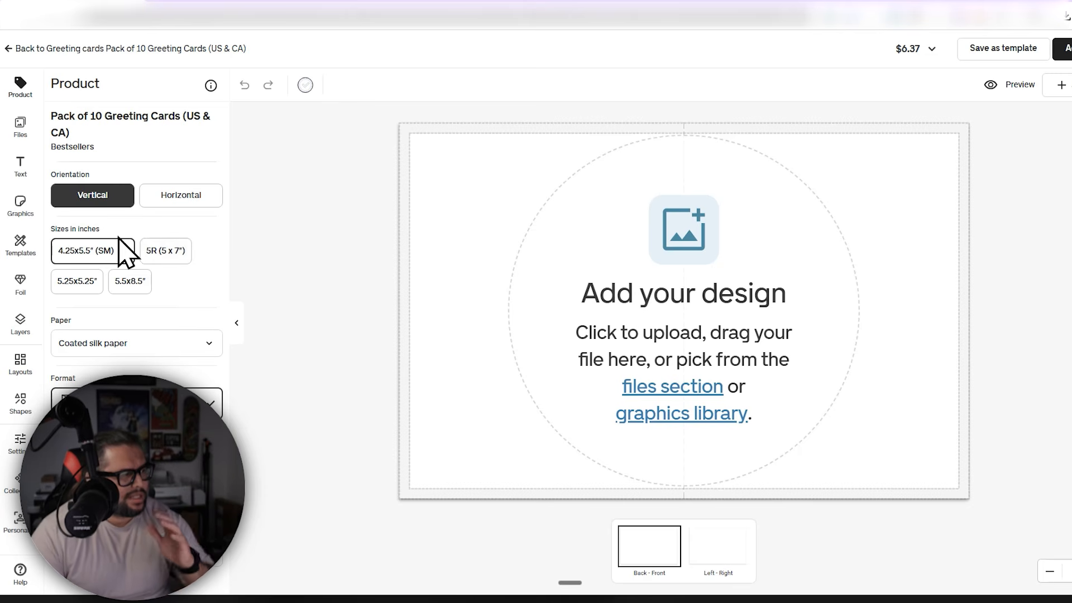
# Add the "Mama Needs Coffee" graphic from the files, scale it down and center it on the card's back half.
pyautogui.click(19, 131)
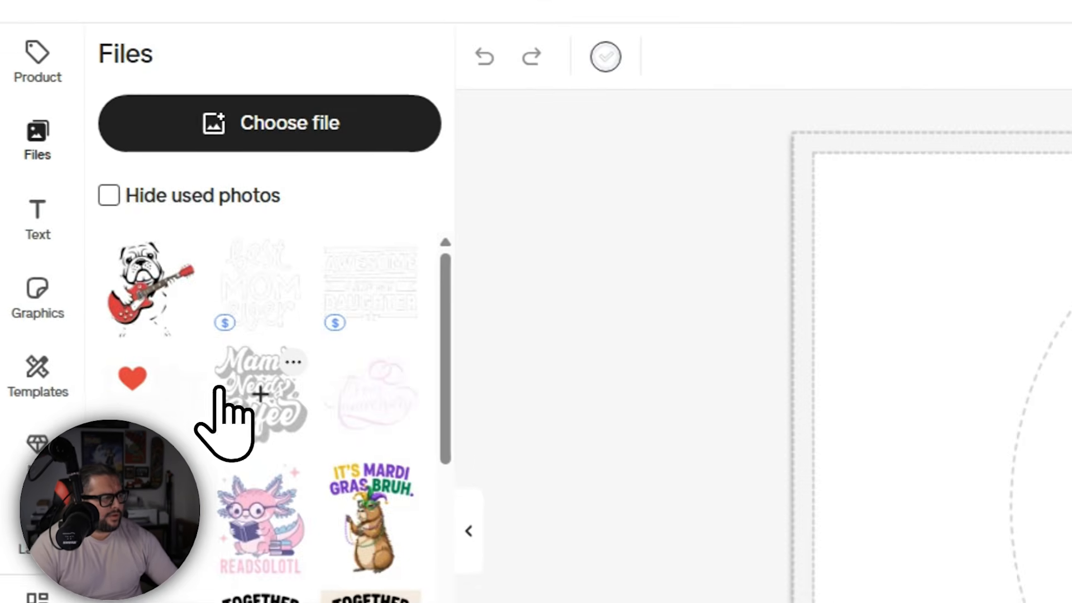
pyautogui.click(267, 397)
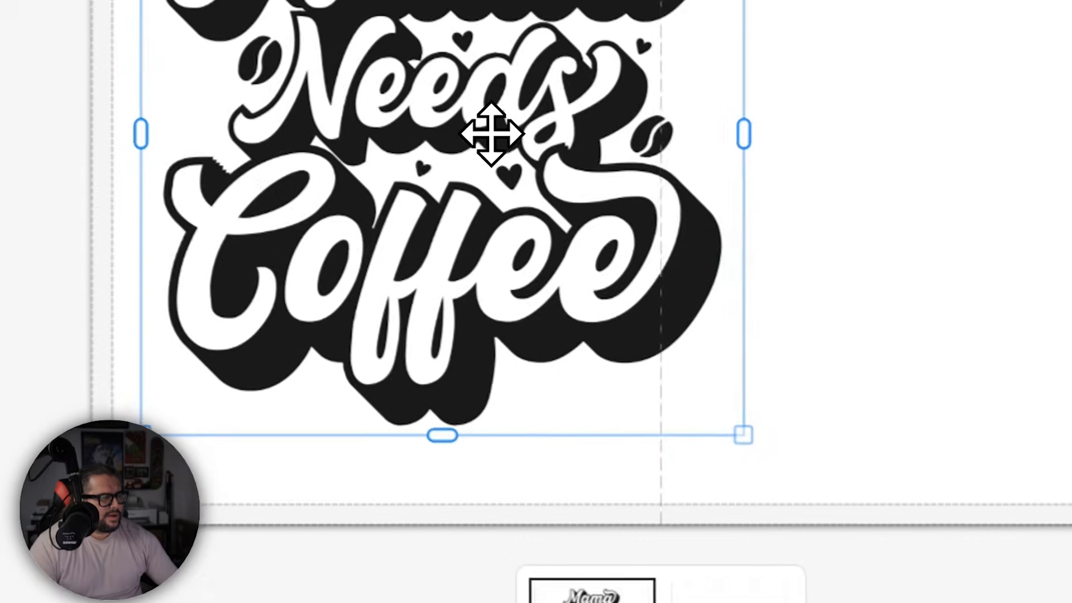
pyautogui.moveTo(491, 134); pyautogui.dragTo(441, 150)
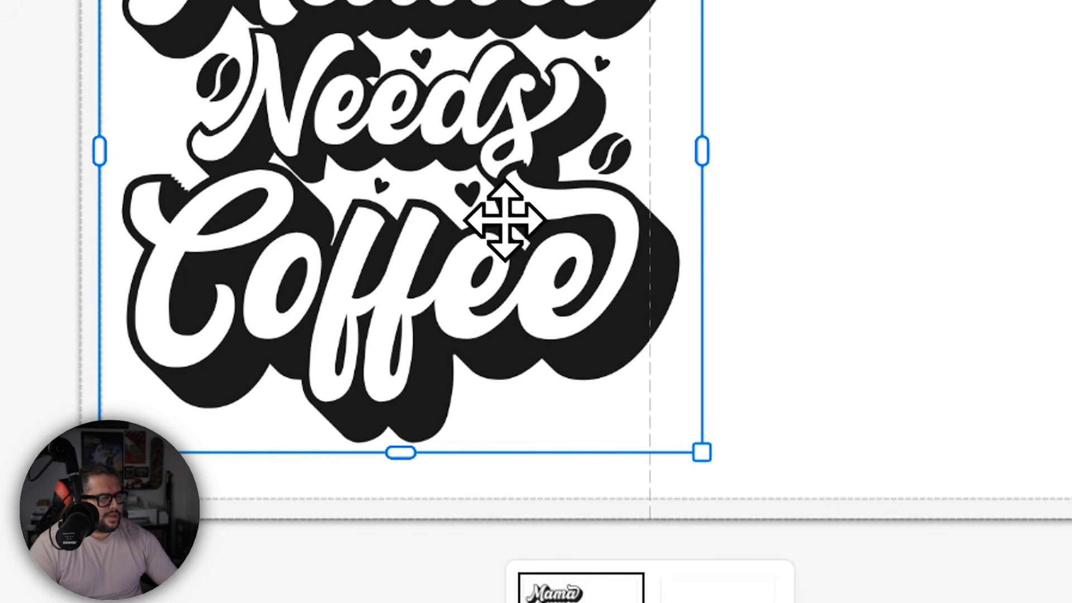
pyautogui.moveTo(695, 453); pyautogui.dragTo(610, 390)
pyautogui.moveTo(429, 106); pyautogui.dragTo(445, 168)
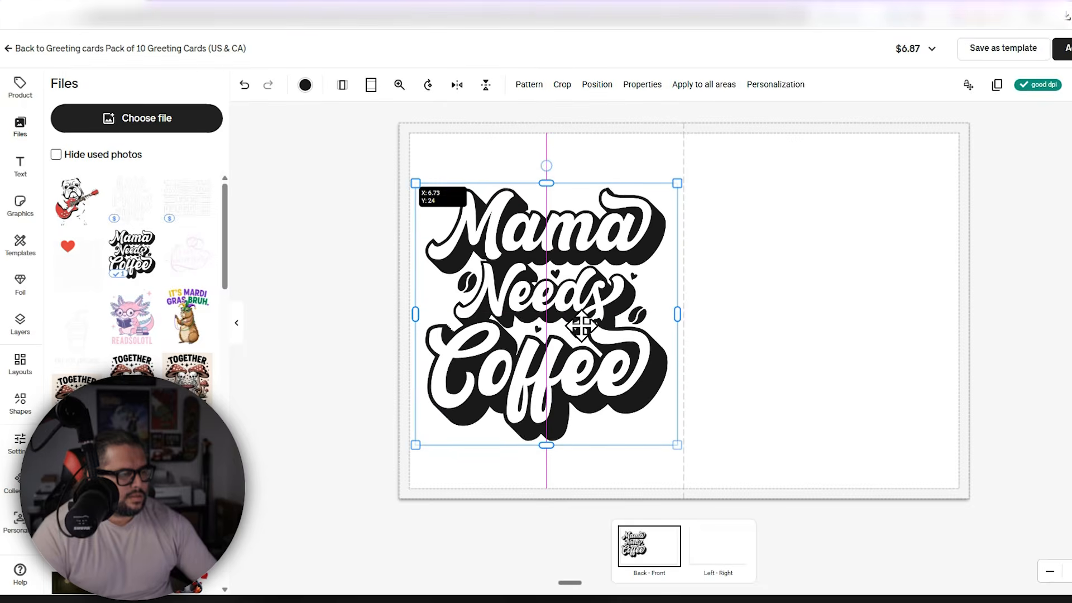
pyautogui.moveTo(581, 325); pyautogui.dragTo(580, 315)
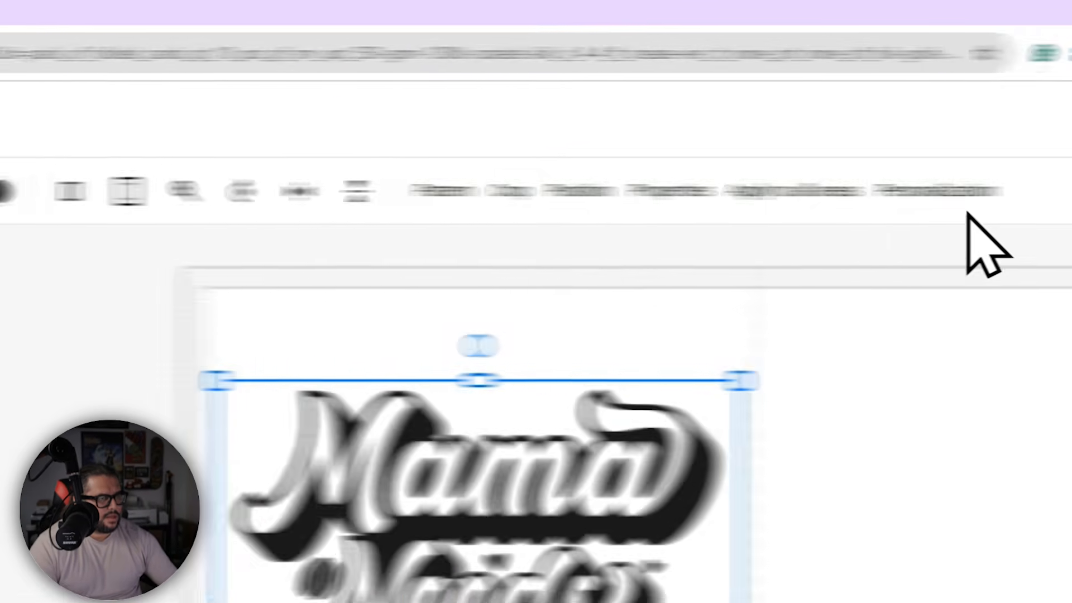
# Duplicate the "Mama Needs Coffee" graphic and place the copy on the card's front half, level with the original.
pyautogui.click(918, 201)
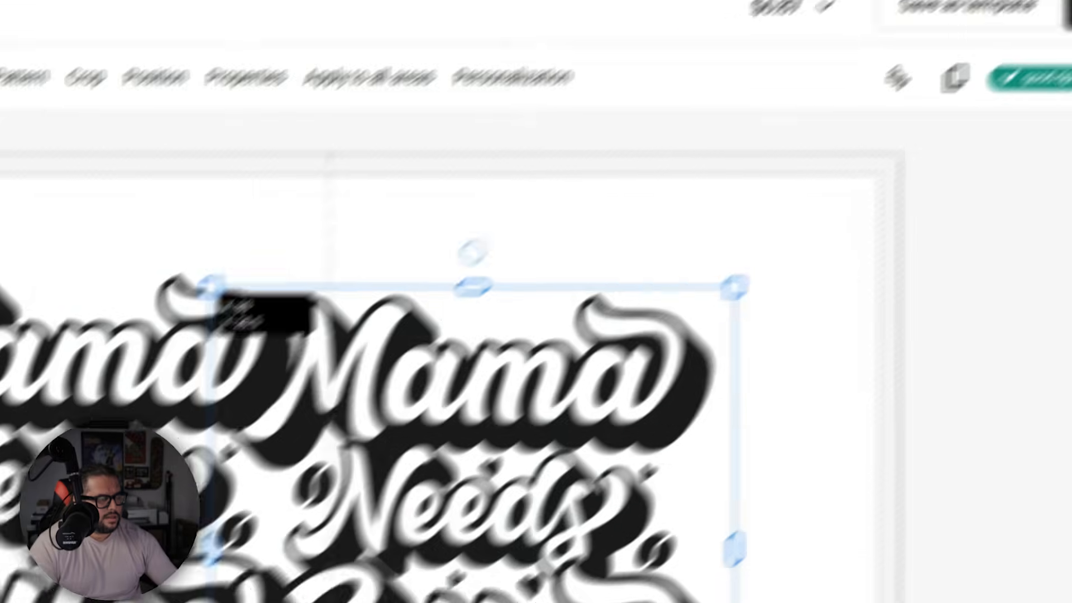
pyautogui.moveTo(414, 484); pyautogui.dragTo(547, 463)
pyautogui.moveTo(772, 296); pyautogui.dragTo(771, 289)
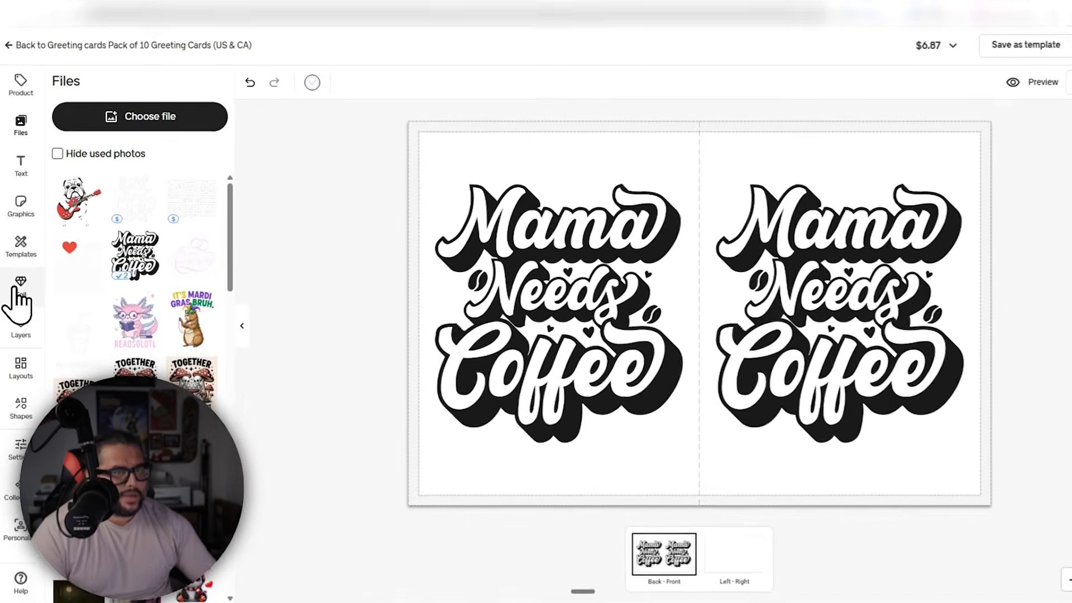
# Apply foil to both "Mama Needs Coffee" image layers and preview the greeting card.
pyautogui.click(17, 288)
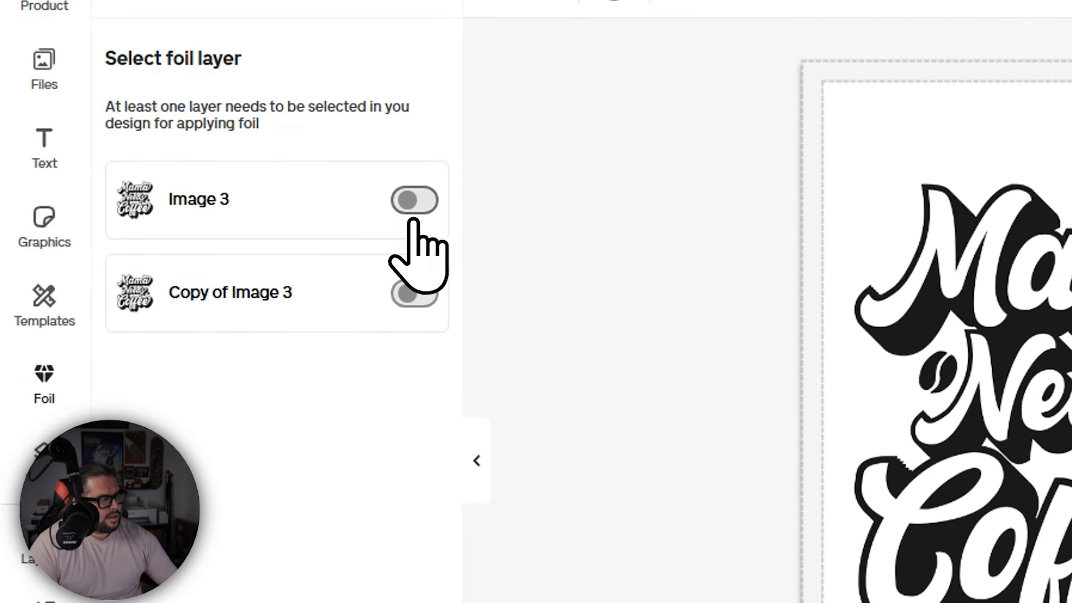
pyautogui.click(413, 202)
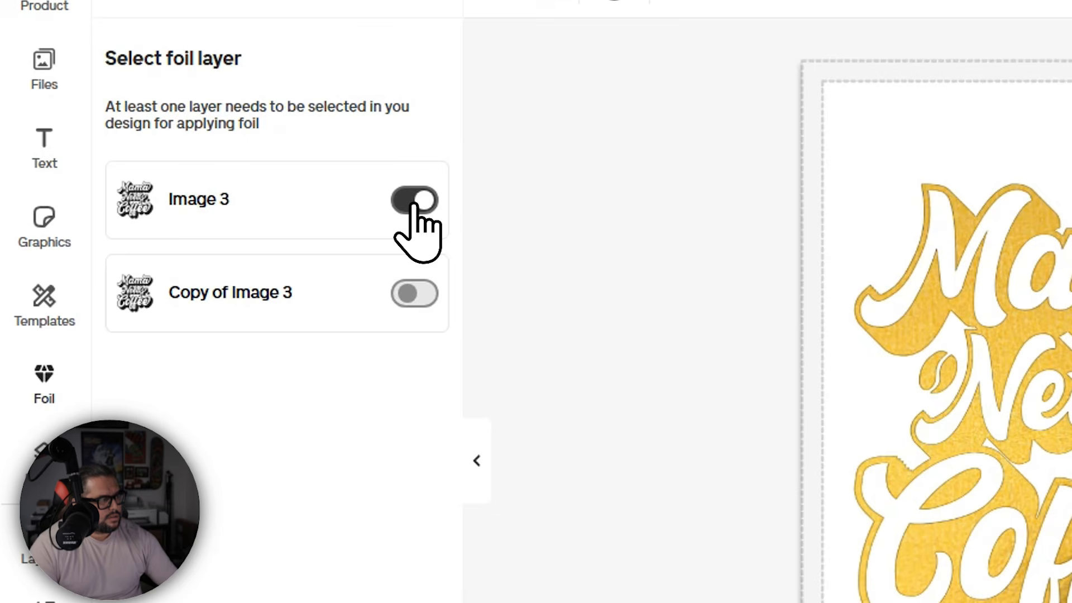
pyautogui.click(406, 296)
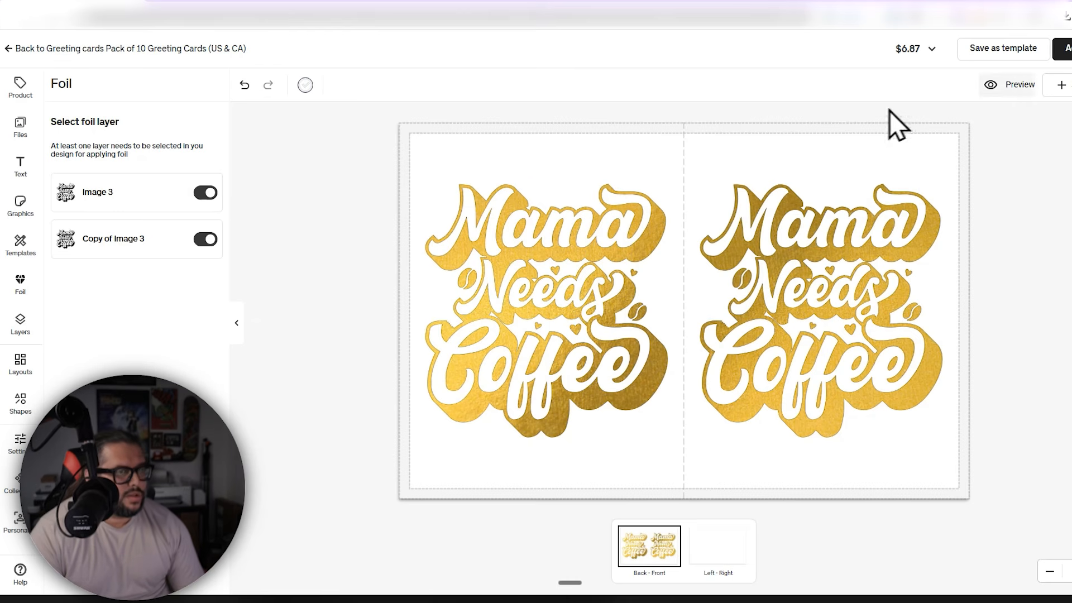
pyautogui.click(999, 85)
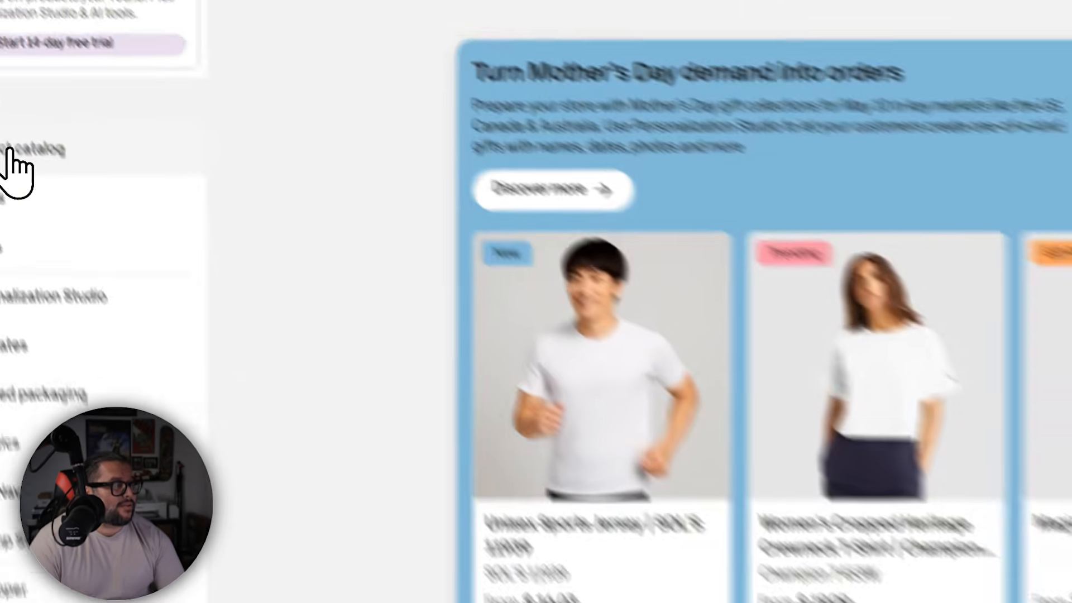
# Return to the product catalog and open the bestselling Heavyweight Unisex Crewneck T-shirt | Gildan 5000.
pyautogui.click(56, 190)
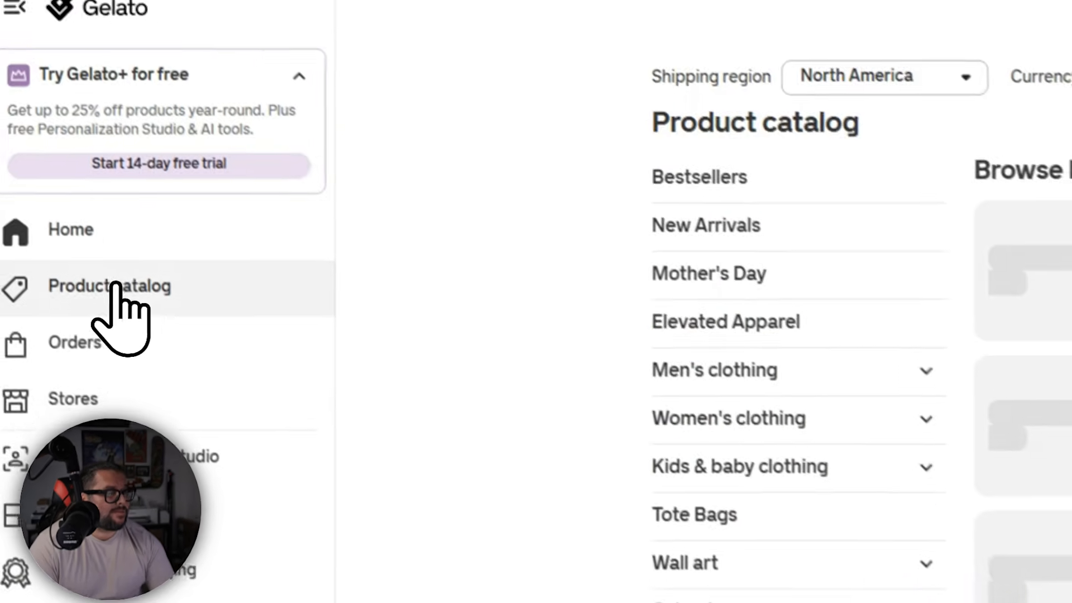
pyautogui.scroll(-2, 351, 315)
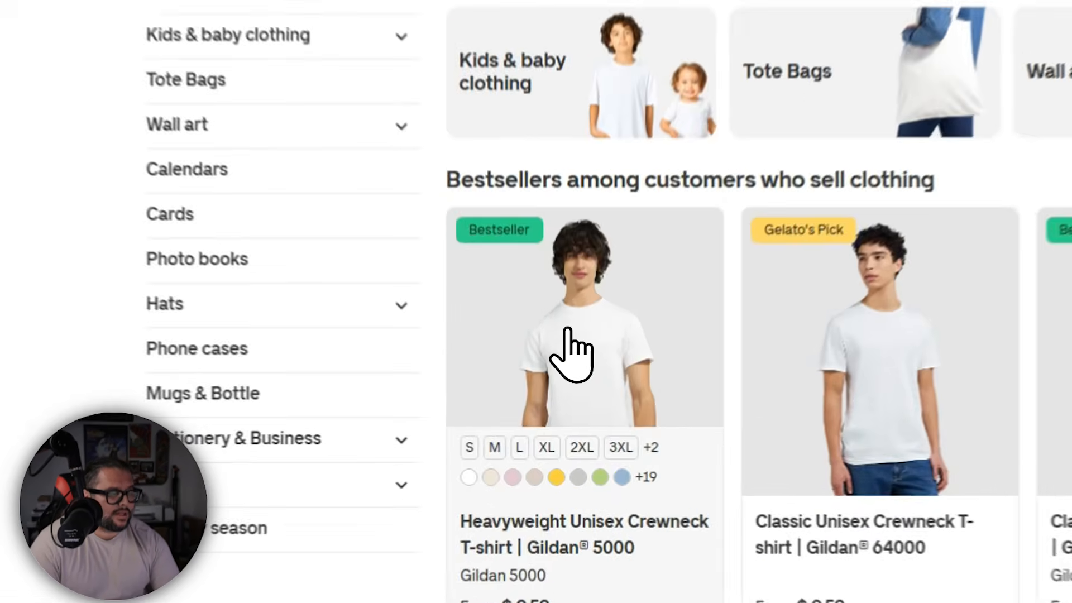
pyautogui.click(567, 329)
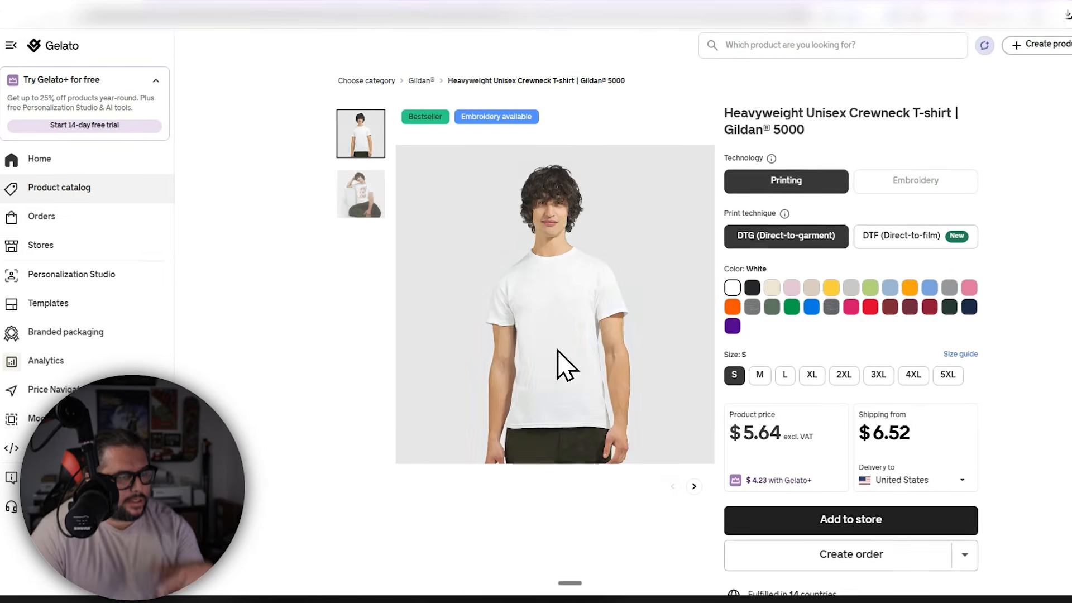
# Set the T-shirt color to White and start creating an order to open its design editor.
pyautogui.click(745, 292)
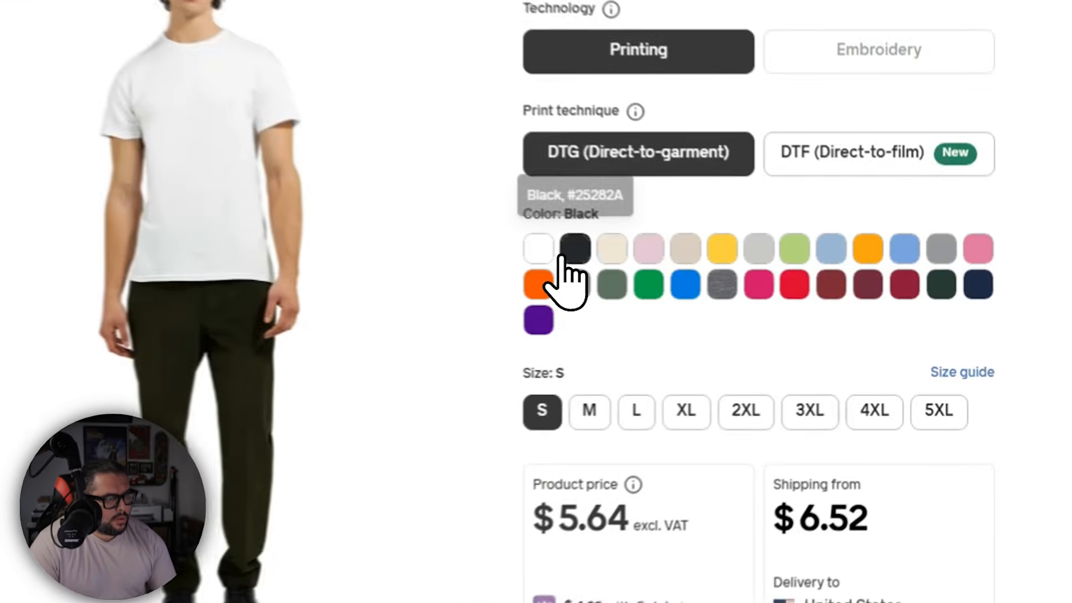
pyautogui.click(539, 249)
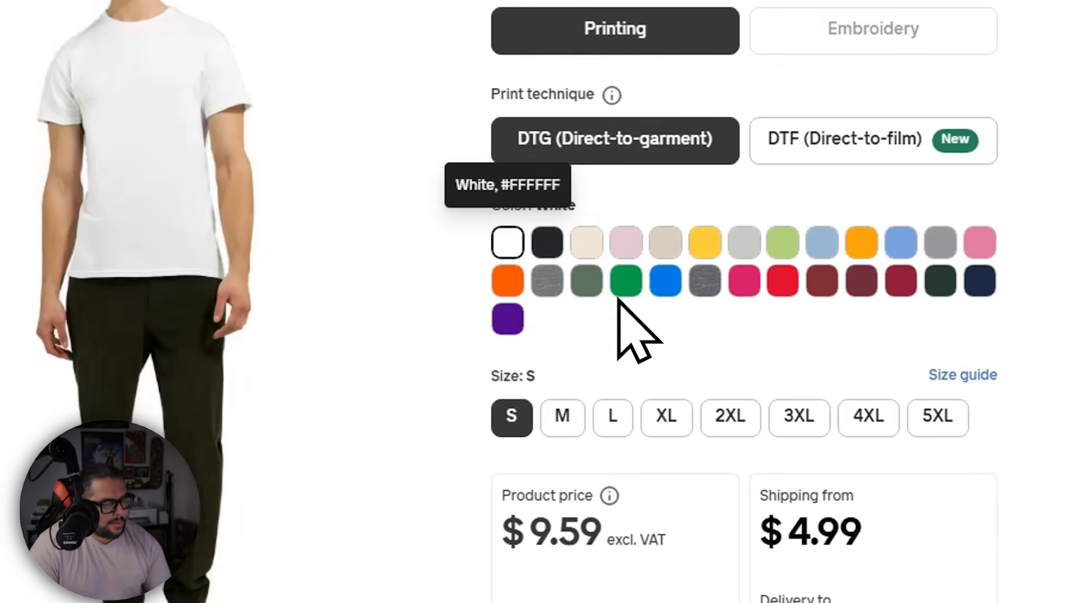
pyautogui.scroll(-2, 653, 325)
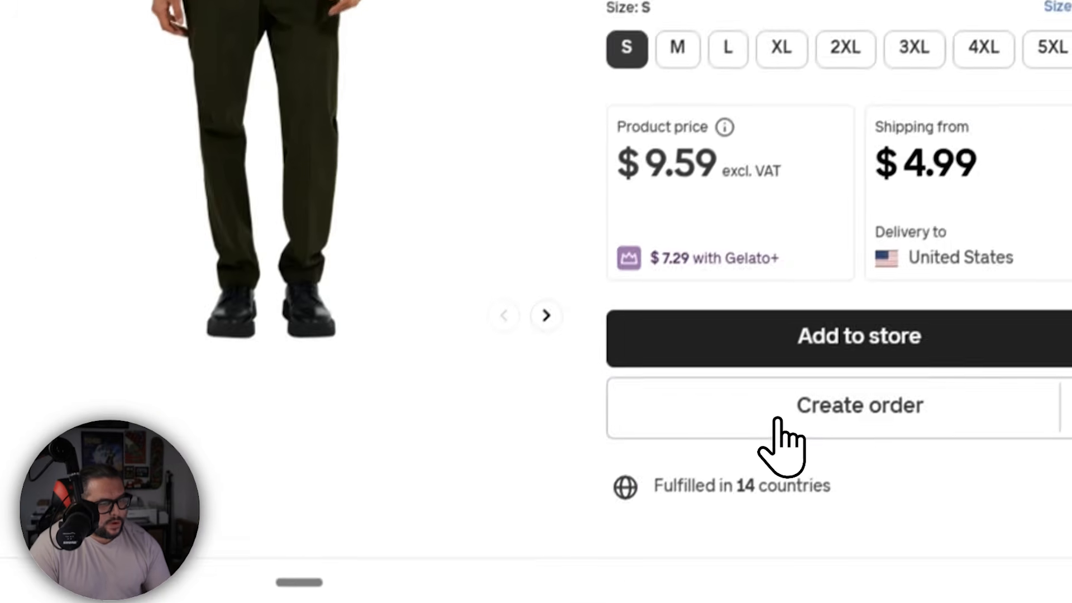
pyautogui.click(776, 430)
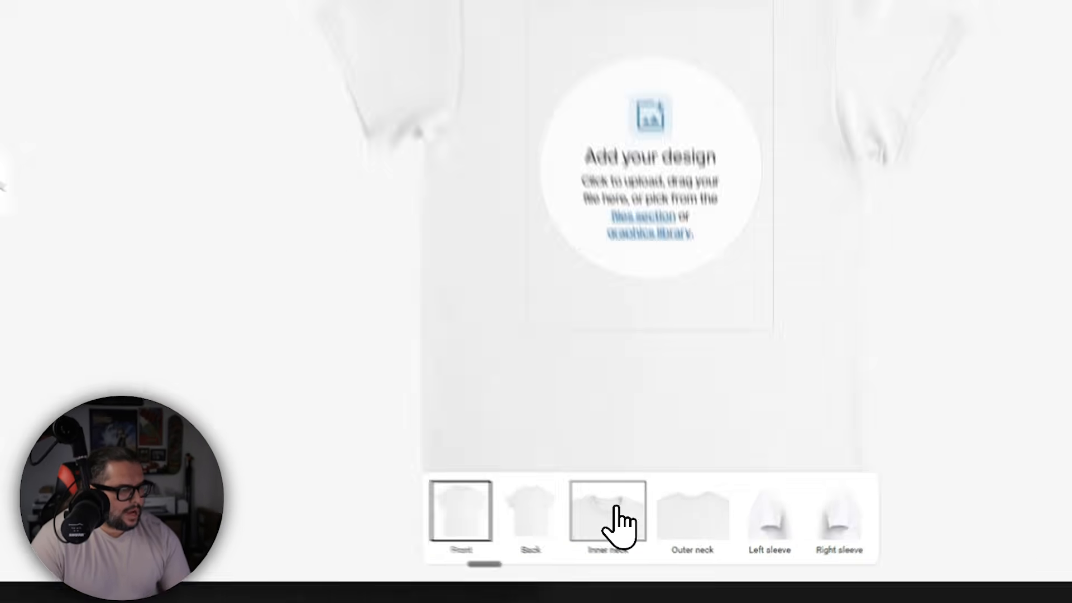
# Switch to the shirt's inner neck print area, dismiss its tip and add the "Mama Needs Coffee" graphic.
pyautogui.click(655, 550)
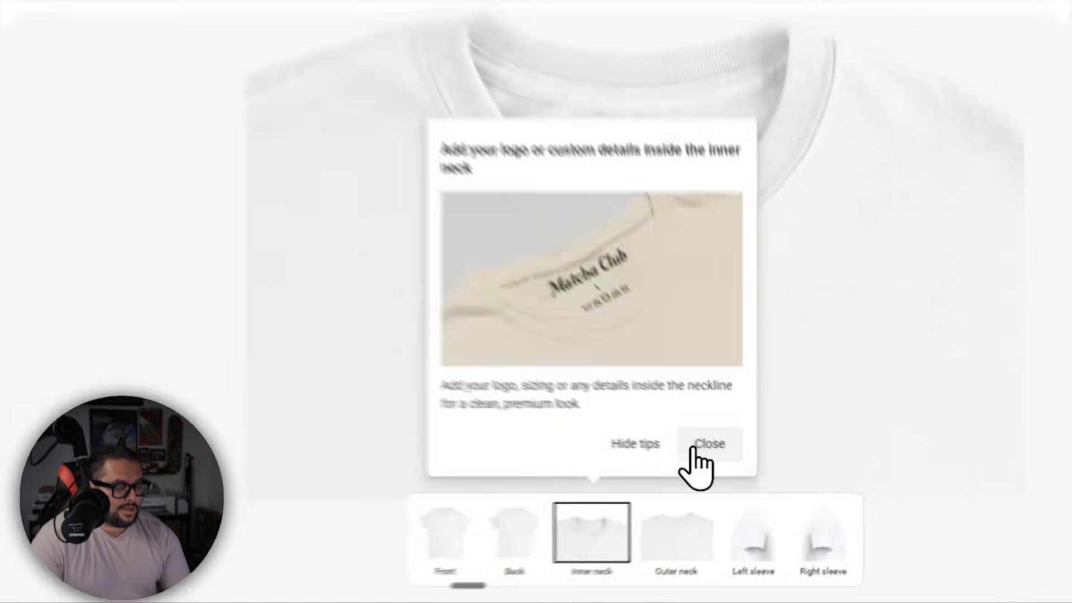
pyautogui.click(735, 485)
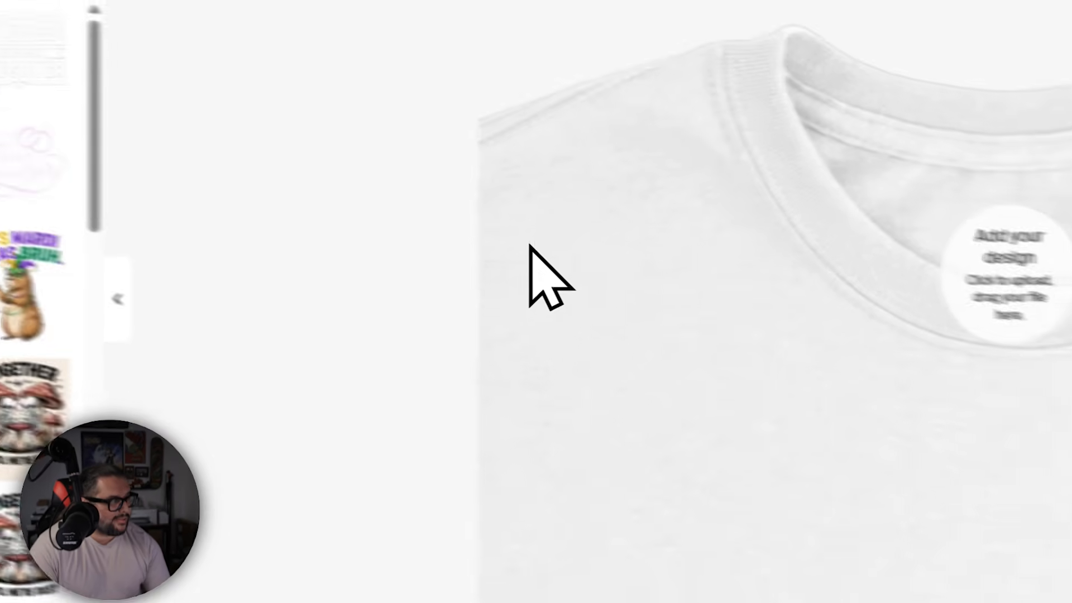
pyautogui.click(249, 239)
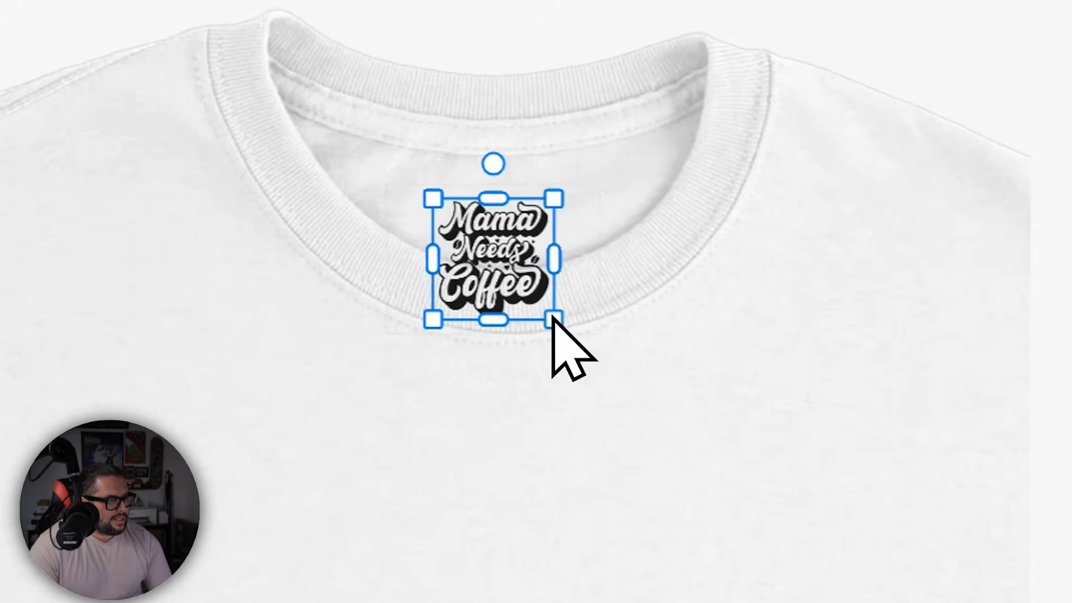
# Resize the inner neck graphic to about 41 by 41 within the print area and preview the shirt.
pyautogui.moveTo(555, 311)
pyautogui.mouseDown()
pyautogui.moveTo(541, 322)
pyautogui.moveTo(526, 302)
pyautogui.moveTo(575, 346)
pyautogui.moveTo(572, 311)
pyautogui.mouseUp()
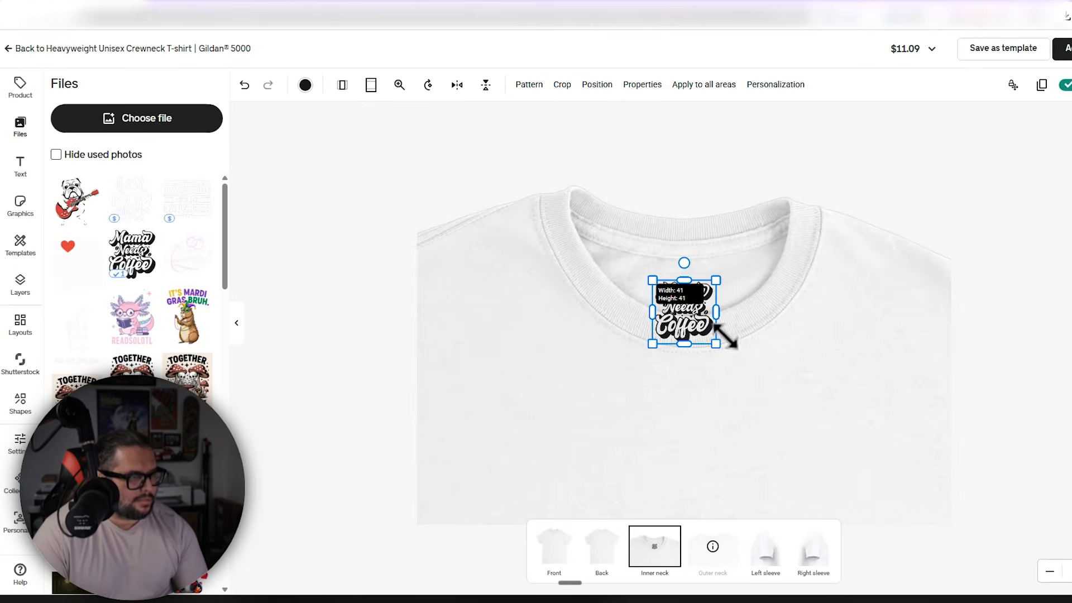
pyautogui.moveTo(726, 337); pyautogui.dragTo(686, 311)
pyautogui.click(582, 281)
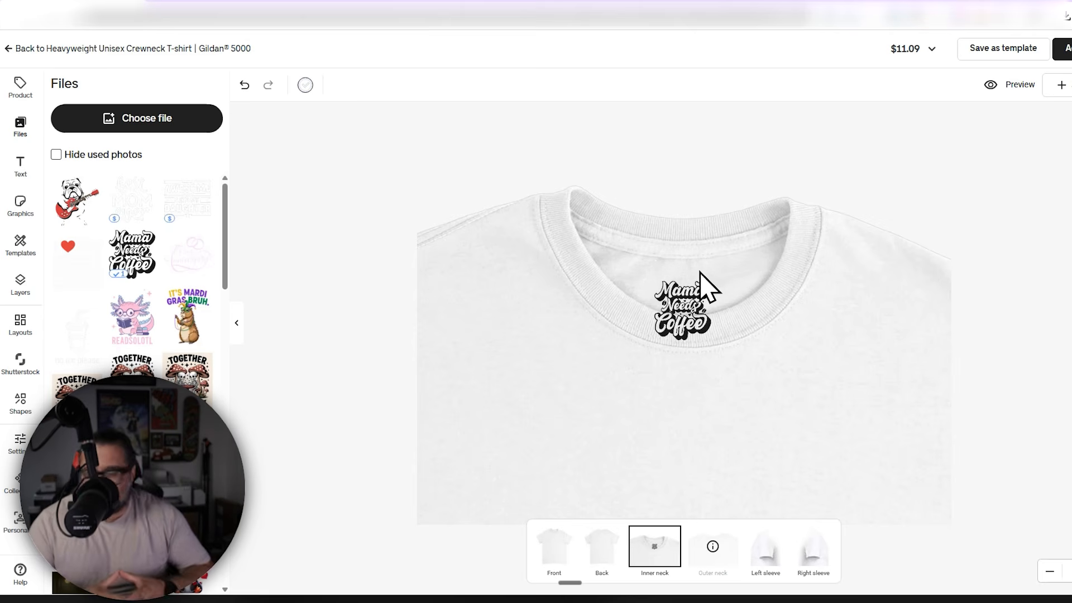
pyautogui.click(999, 85)
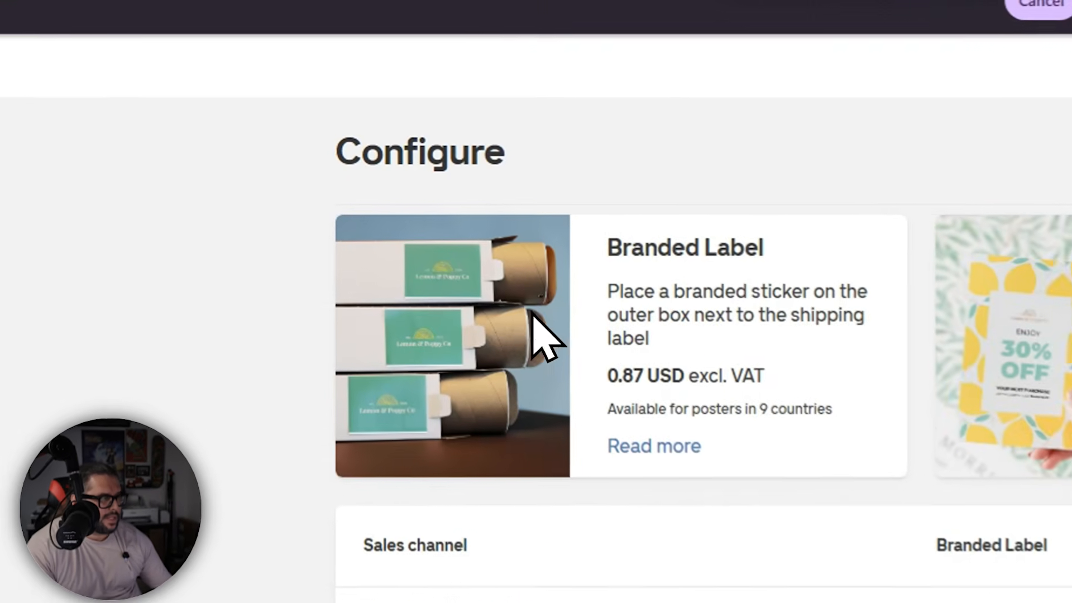
# Open the Branded Label product page, try the Horizontal orientation and set it back to Vertical.
pyautogui.click(527, 323)
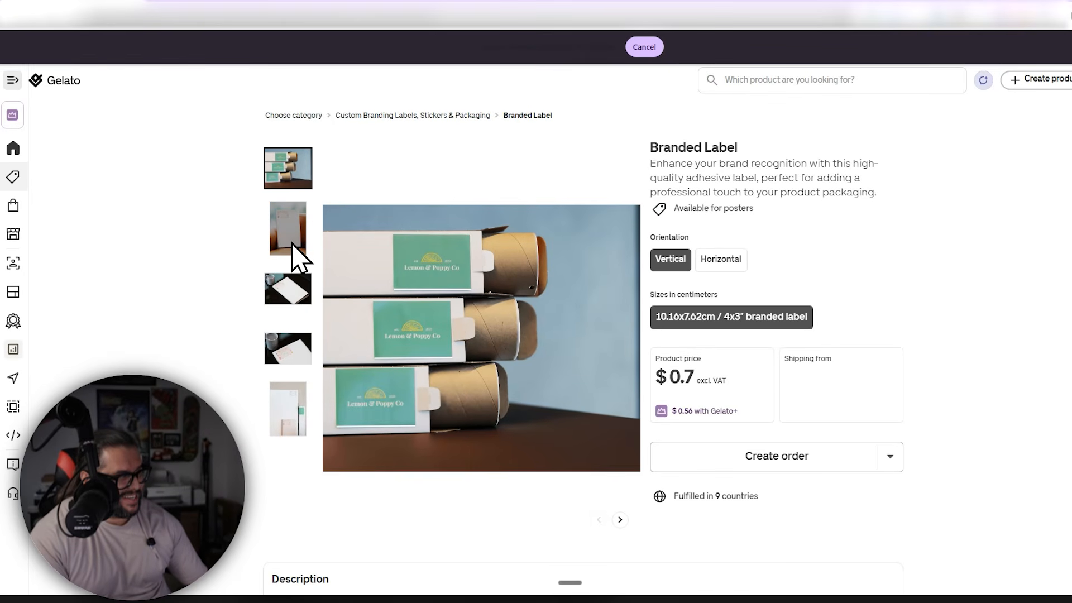
pyautogui.scroll(-1, 454, 270)
pyautogui.scroll(1, 563, 302)
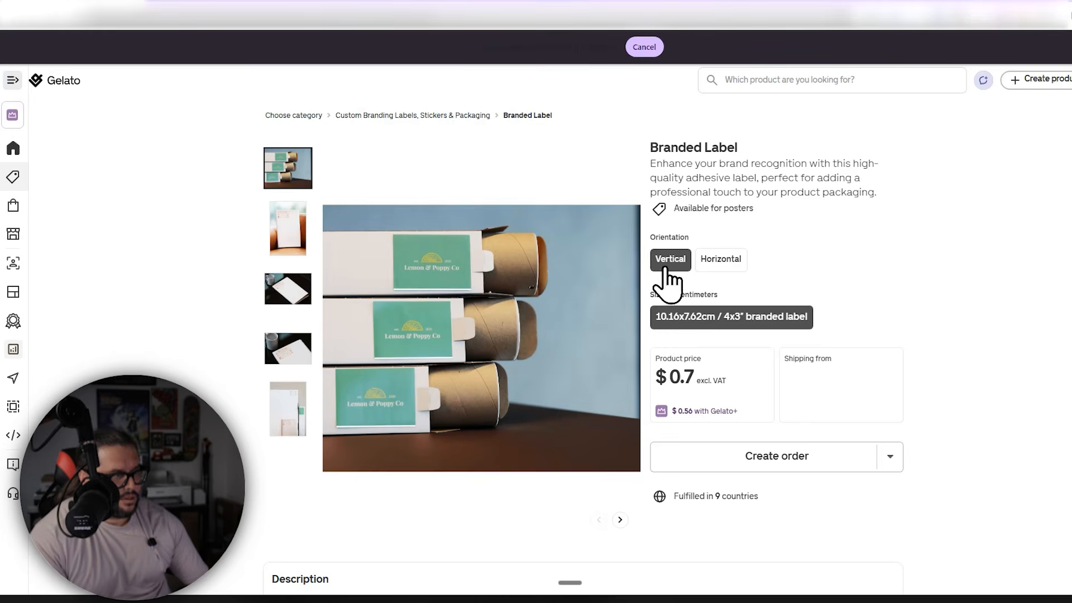
pyautogui.click(722, 267)
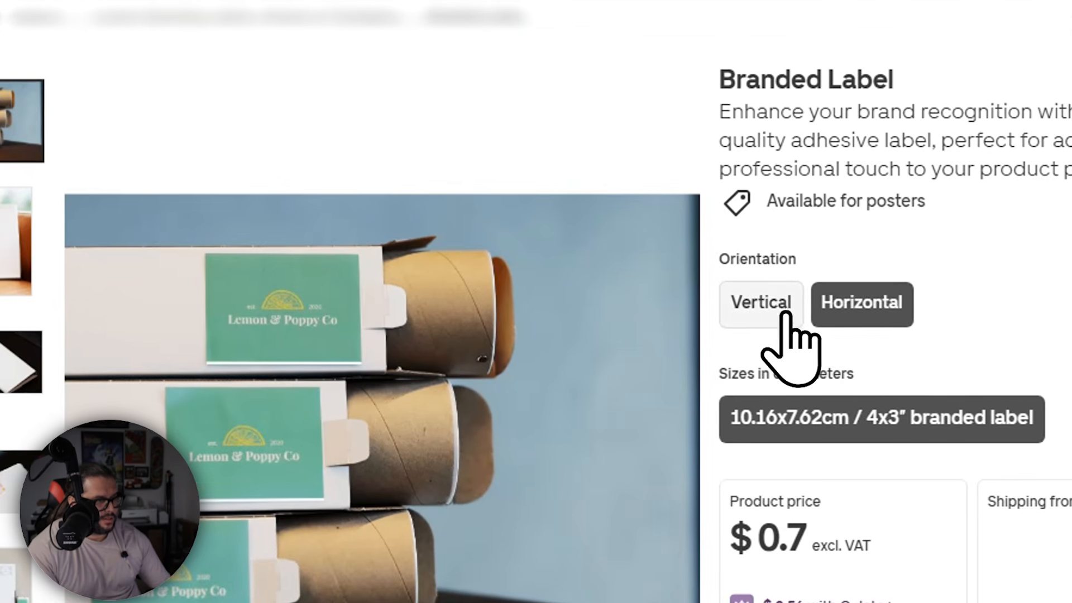
pyautogui.click(781, 313)
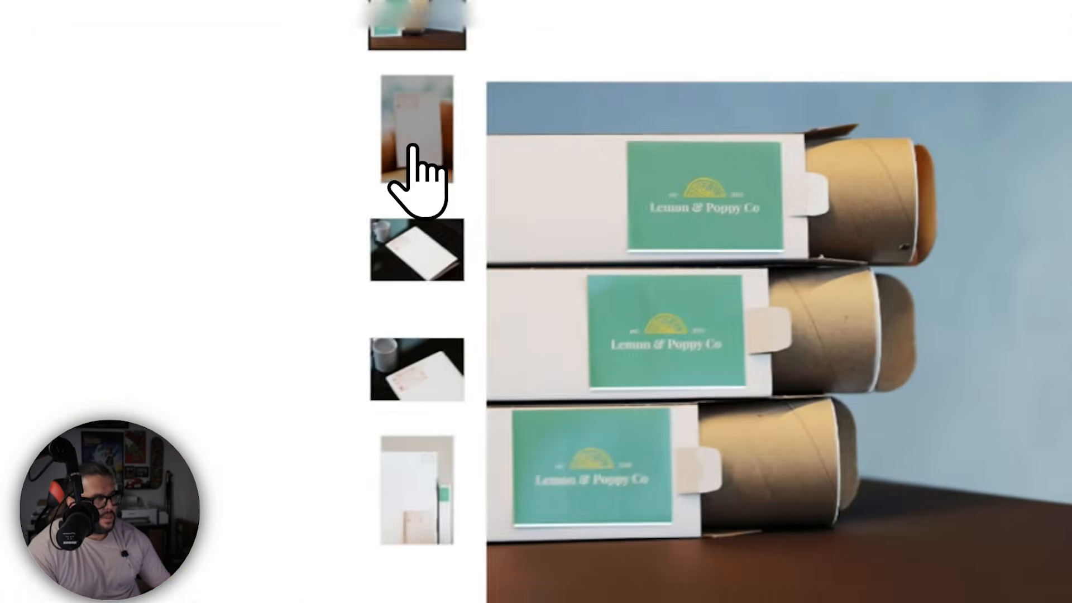
# Browse the Branded Label's sample photos one after another and return to the first photo.
pyautogui.click(15, 241)
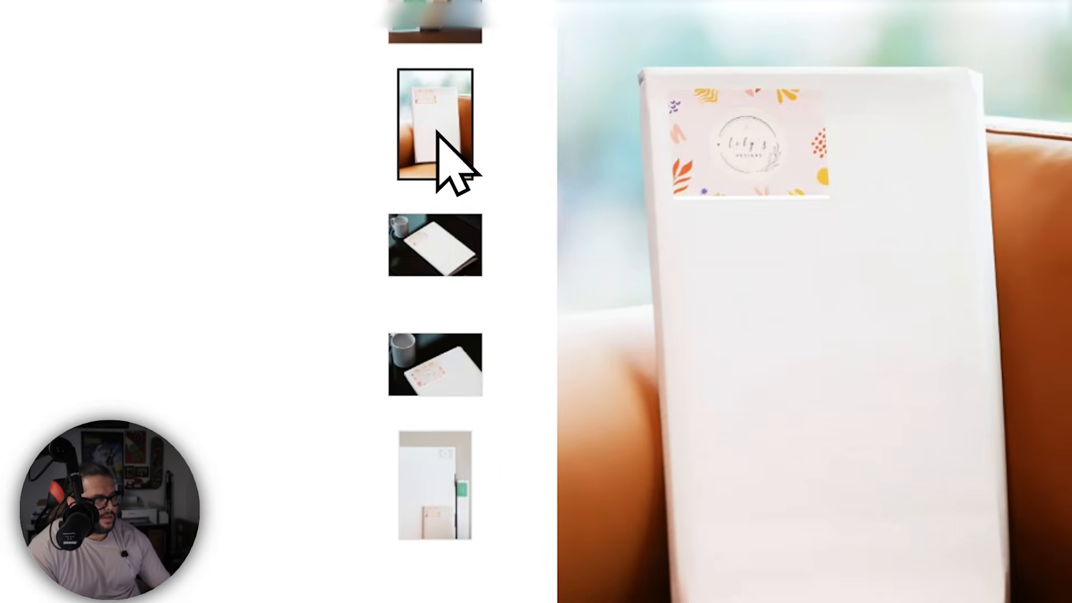
pyautogui.click(451, 235)
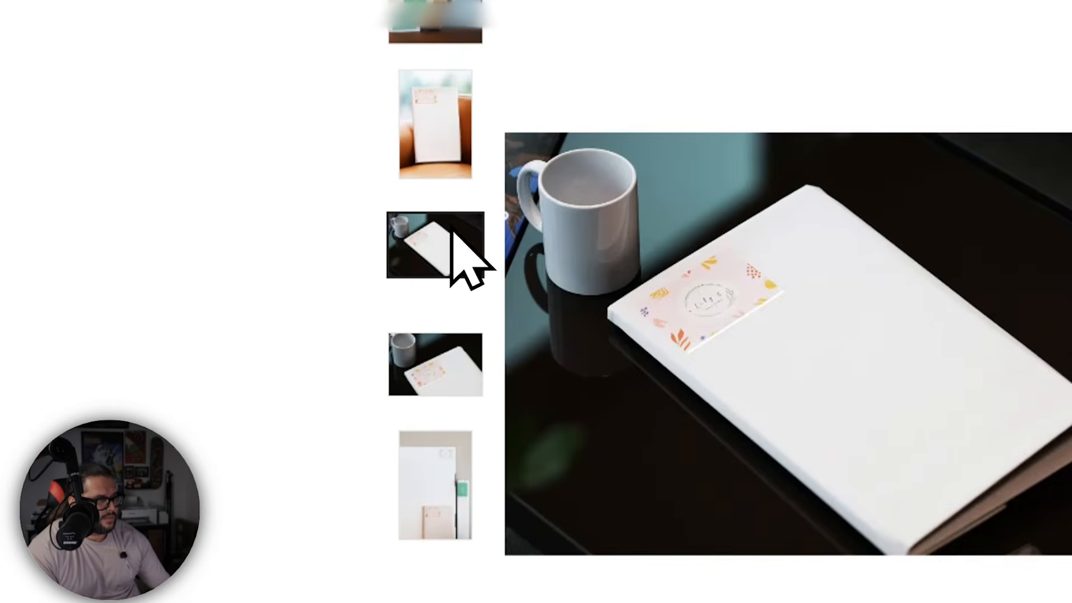
pyautogui.click(435, 357)
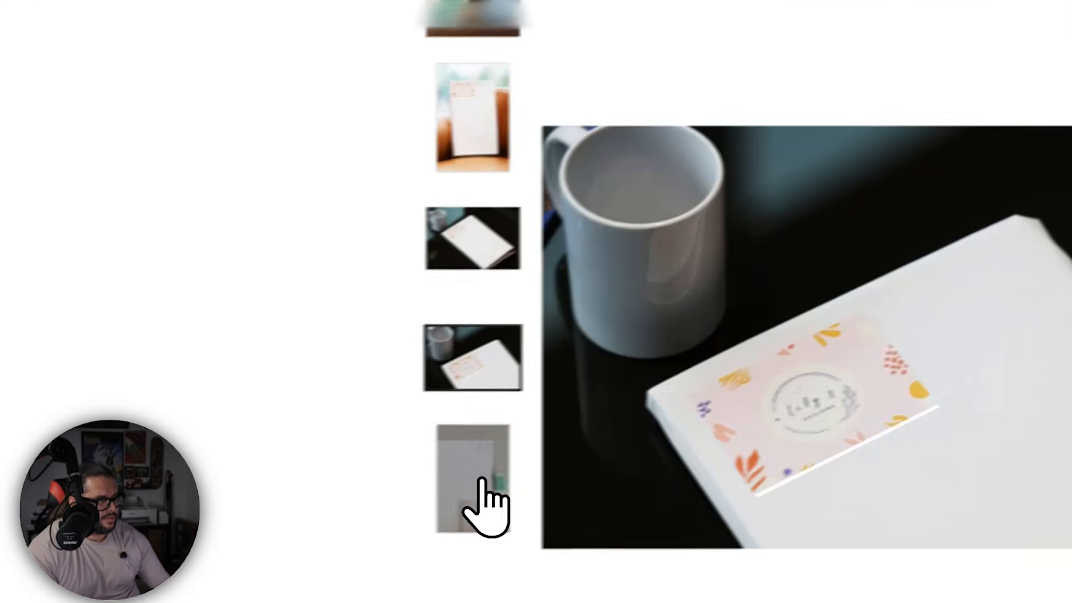
pyautogui.click(472, 481)
pyautogui.click(464, 11)
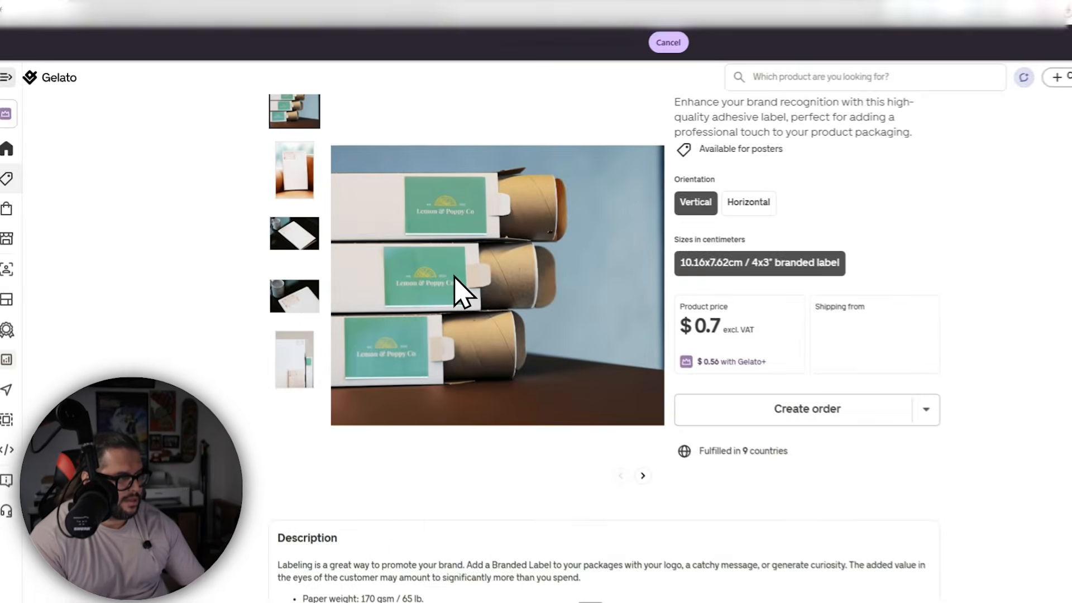
# Review the Branded Label's description, its product availability and the items that go well with it.
pyautogui.scroll(-8, 446, 240)
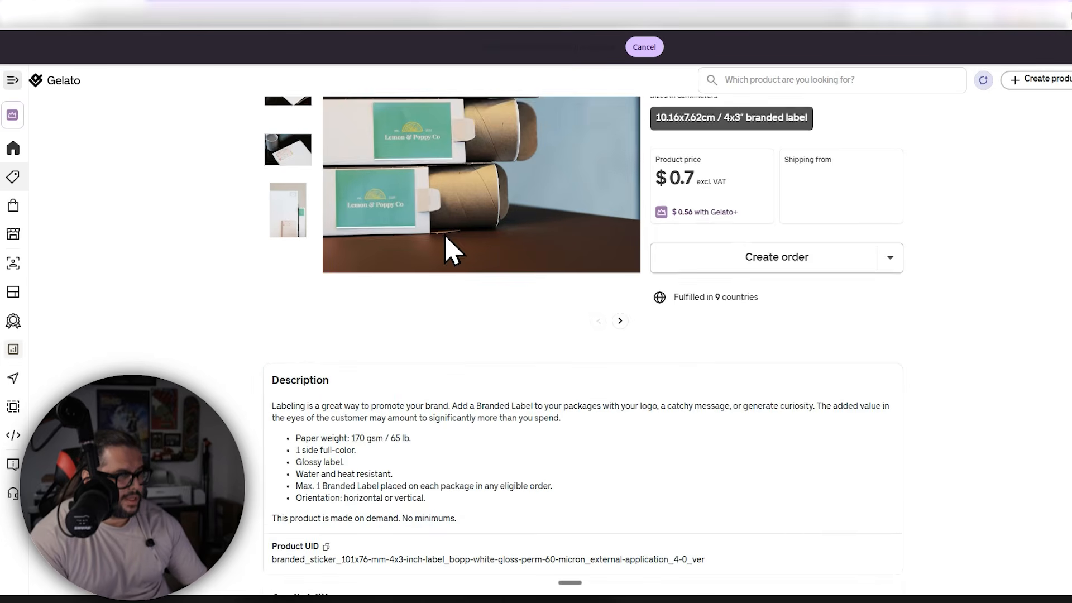
pyautogui.scroll(-5, 452, 246)
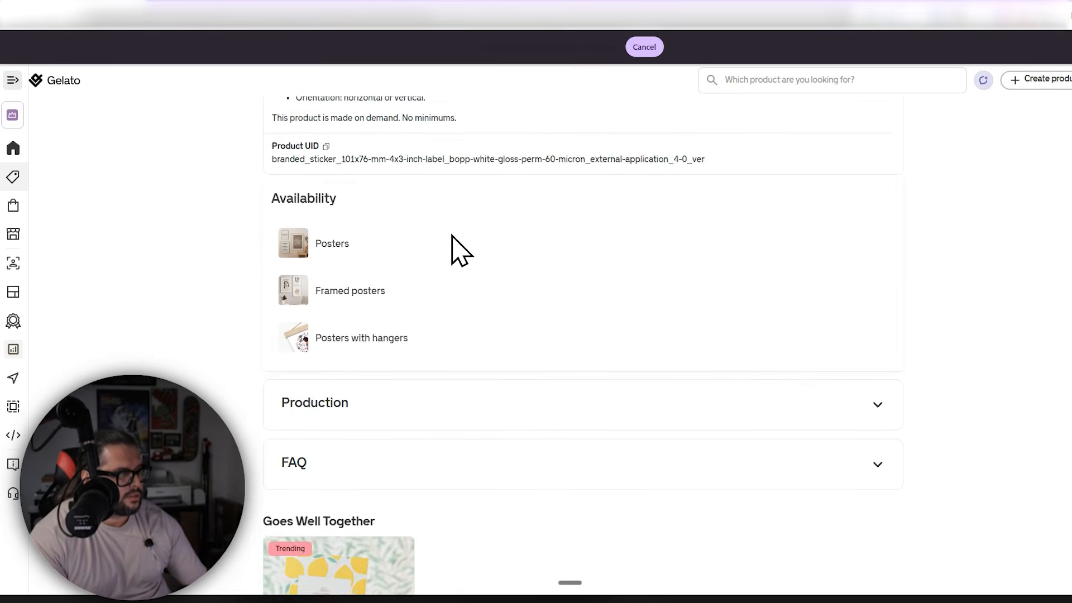
pyautogui.scroll(-2, 539, 335)
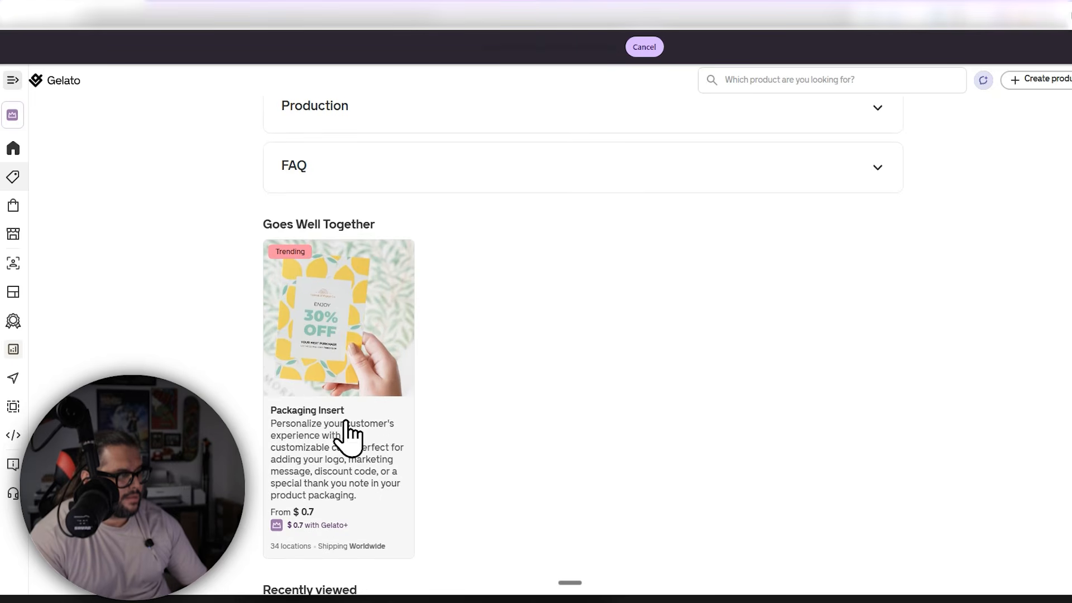
# Open the related Packaging Insert product and view each of its sample photos.
pyautogui.click(349, 437)
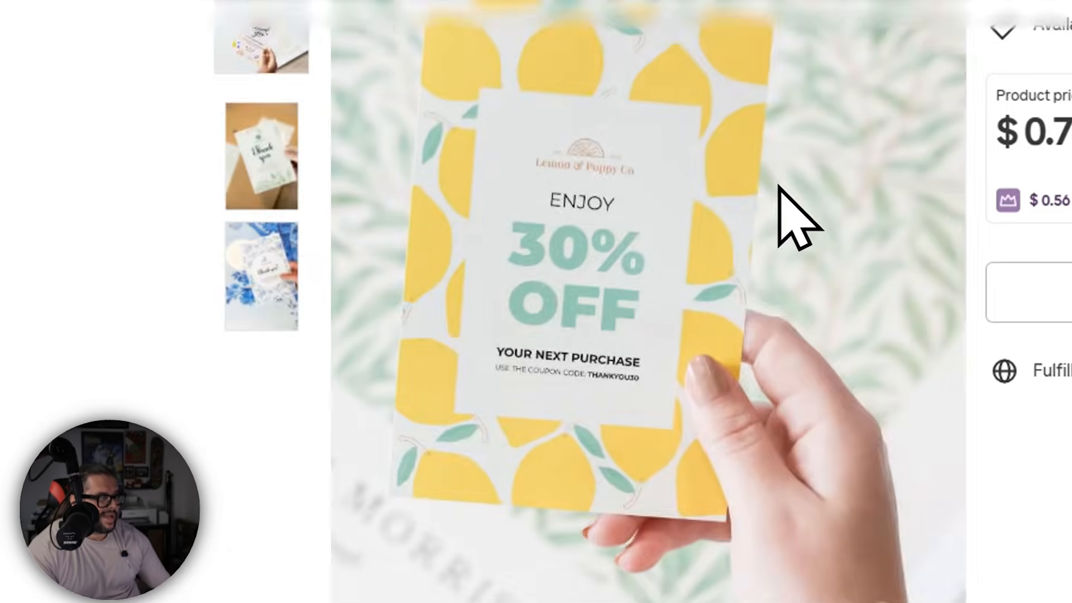
pyautogui.scroll(2, 534, 233)
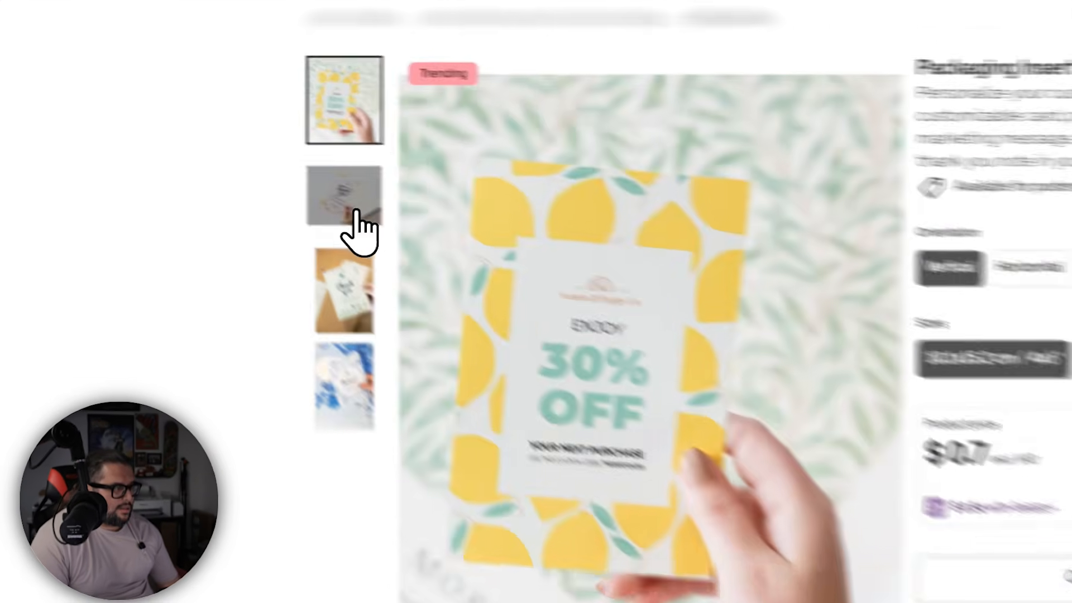
pyautogui.click(292, 235)
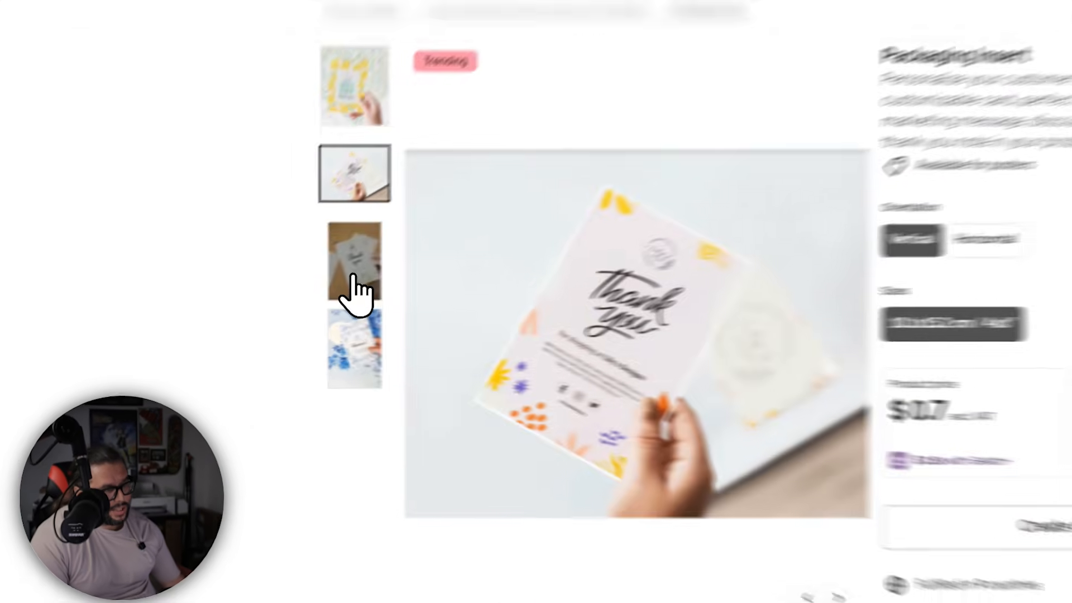
pyautogui.click(289, 294)
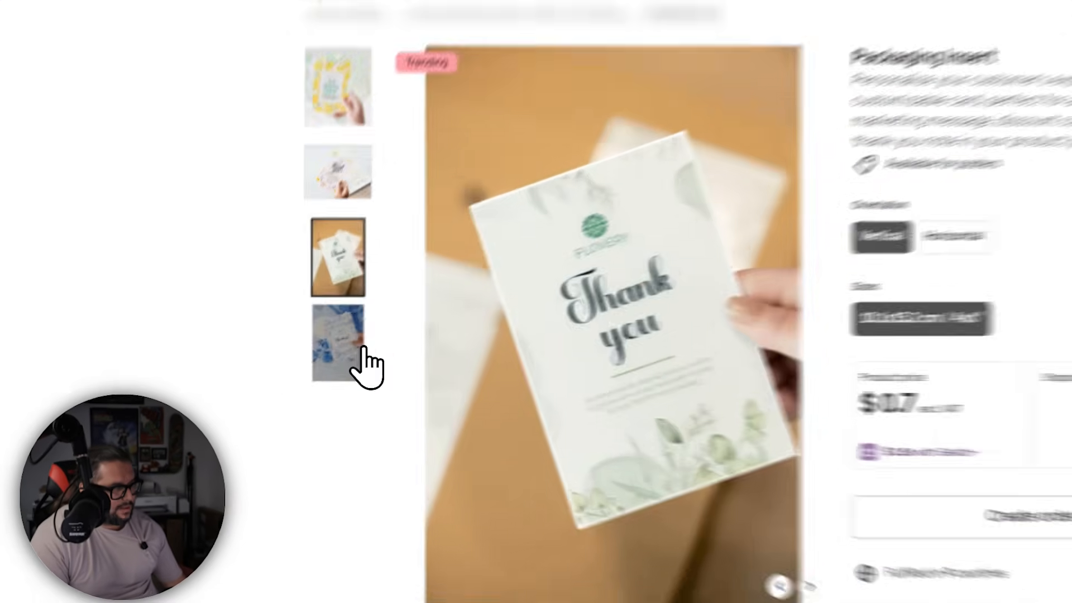
pyautogui.click(298, 351)
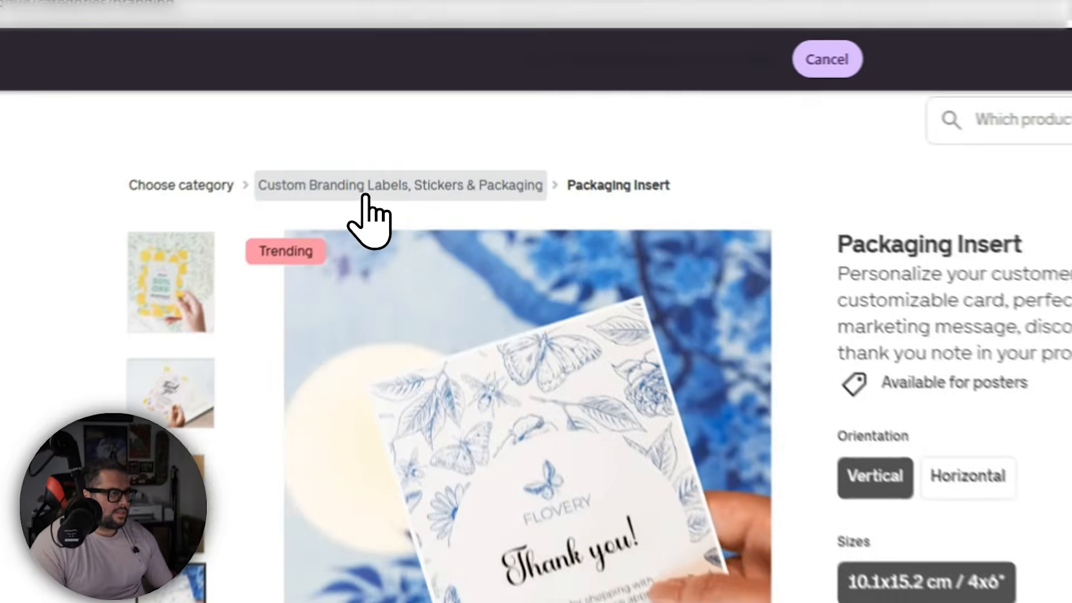
# Return to the Custom Branding Labels, Stickers & Packaging category, then read the FAQs Packaging Inserts and Branded Labels article.
pyautogui.click(392, 126)
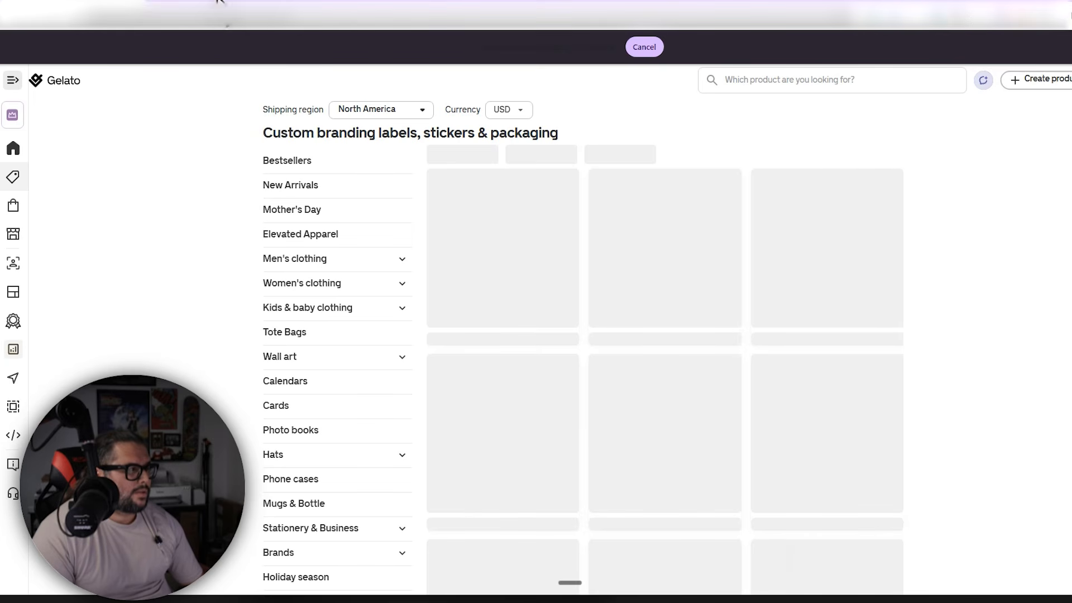
pyautogui.click(218, 2)
pyautogui.scroll(-2, 400, 255)
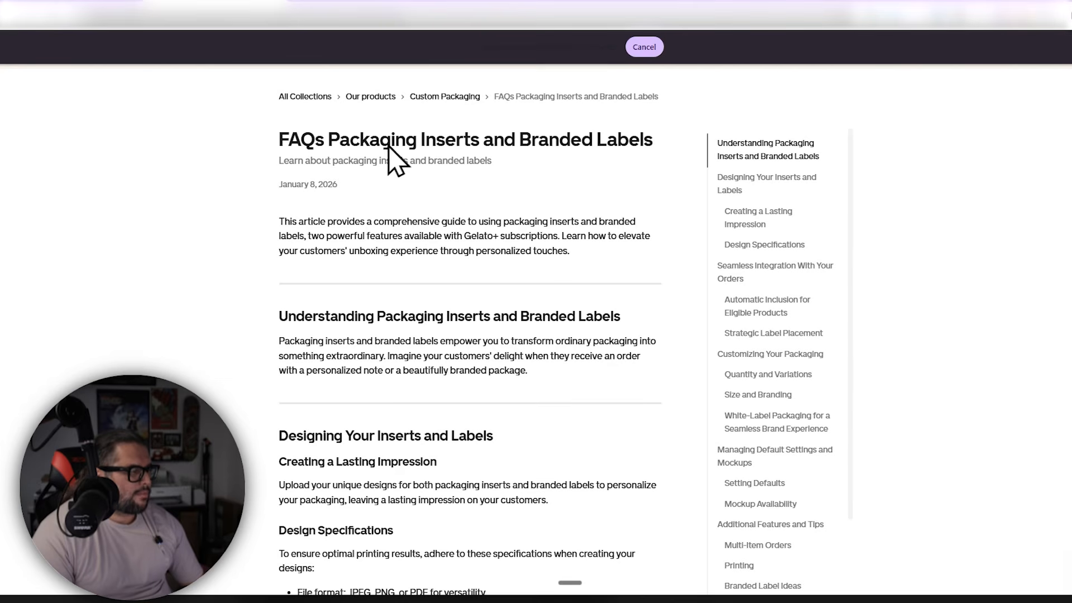
pyautogui.scroll(-10, 491, 253)
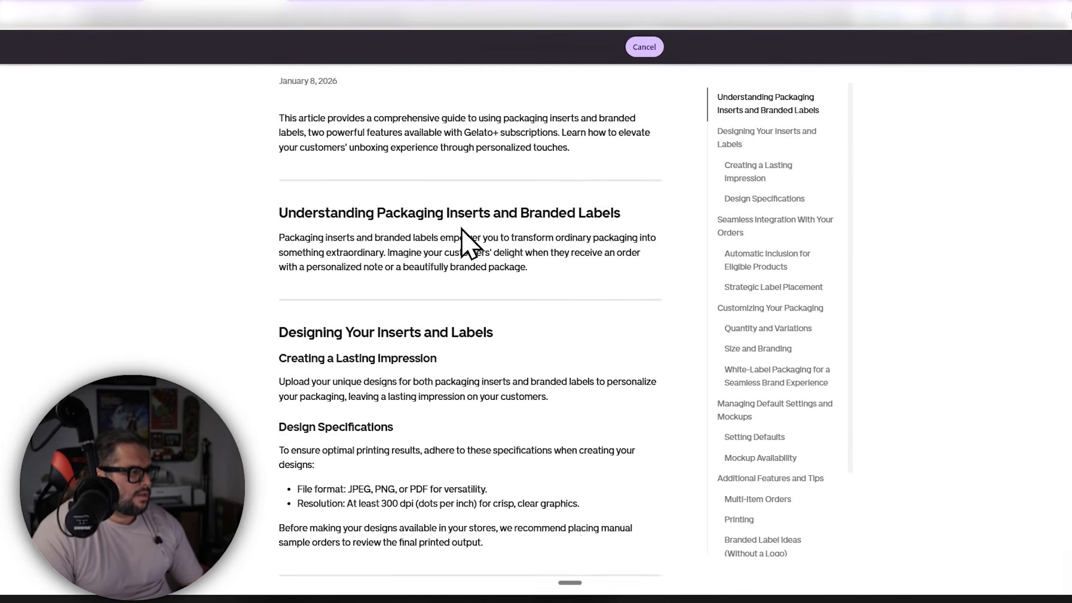
pyautogui.scroll(-8, 475, 241)
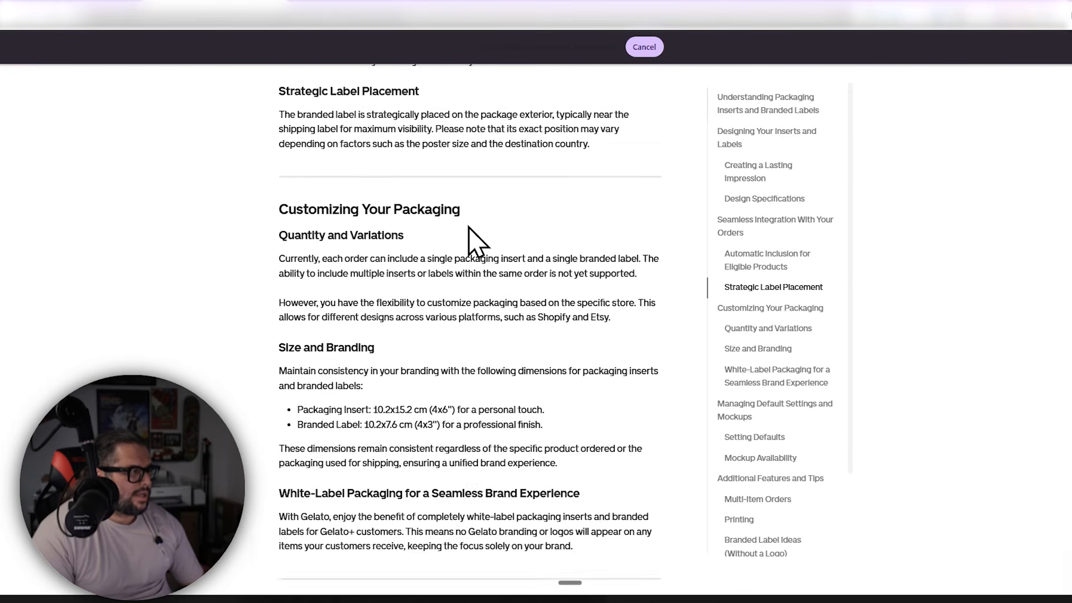
pyautogui.scroll(-8, 475, 240)
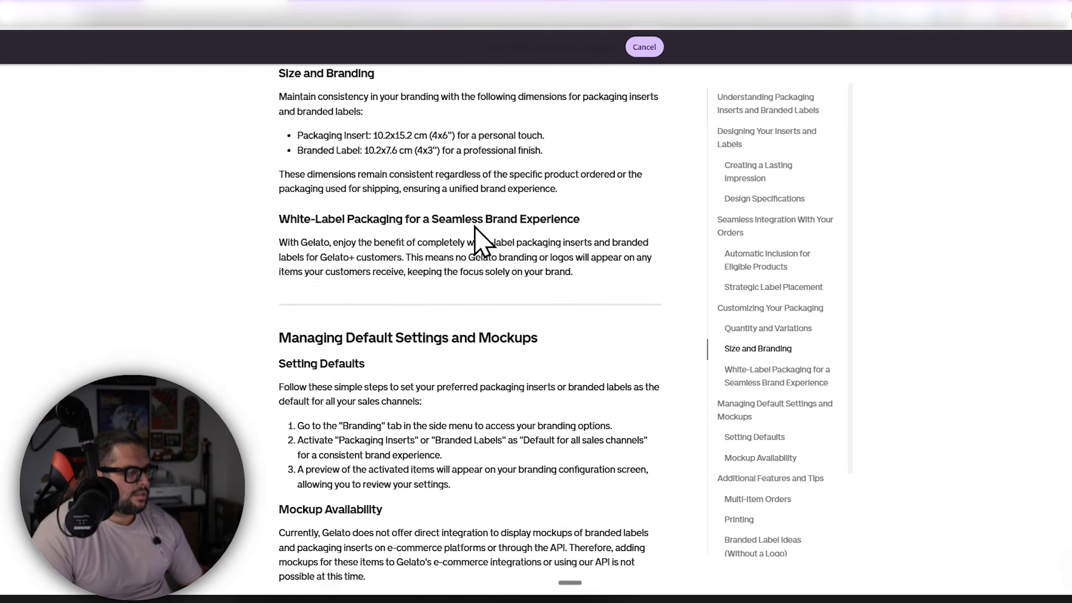
pyautogui.scroll(-6, 479, 240)
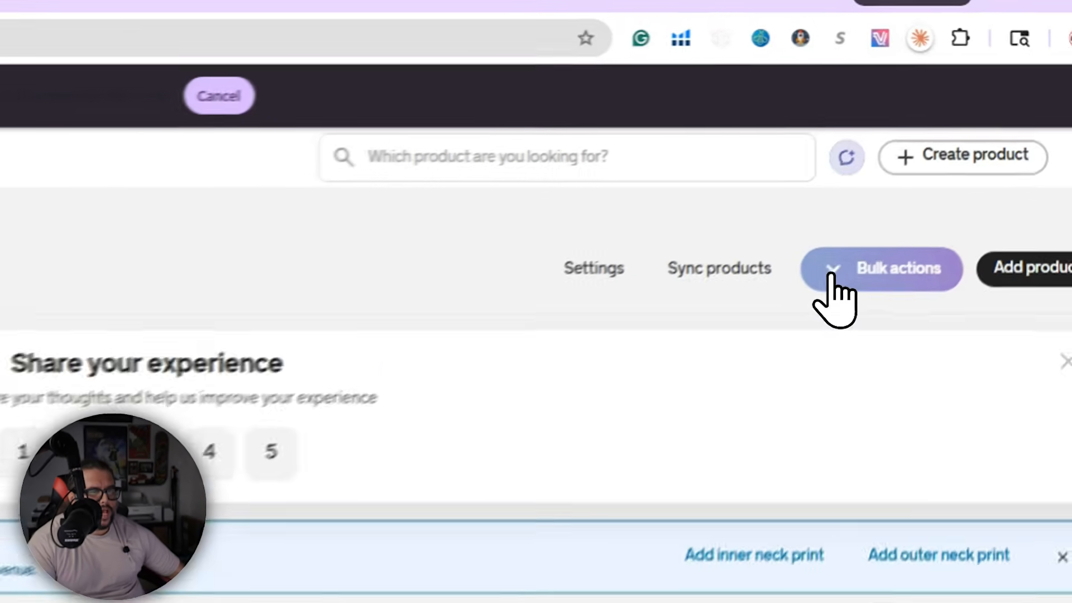
# Look at the store's bulk actions, then open the PrintFluxCo store's settings at Order Approval.
pyautogui.click(983, 141)
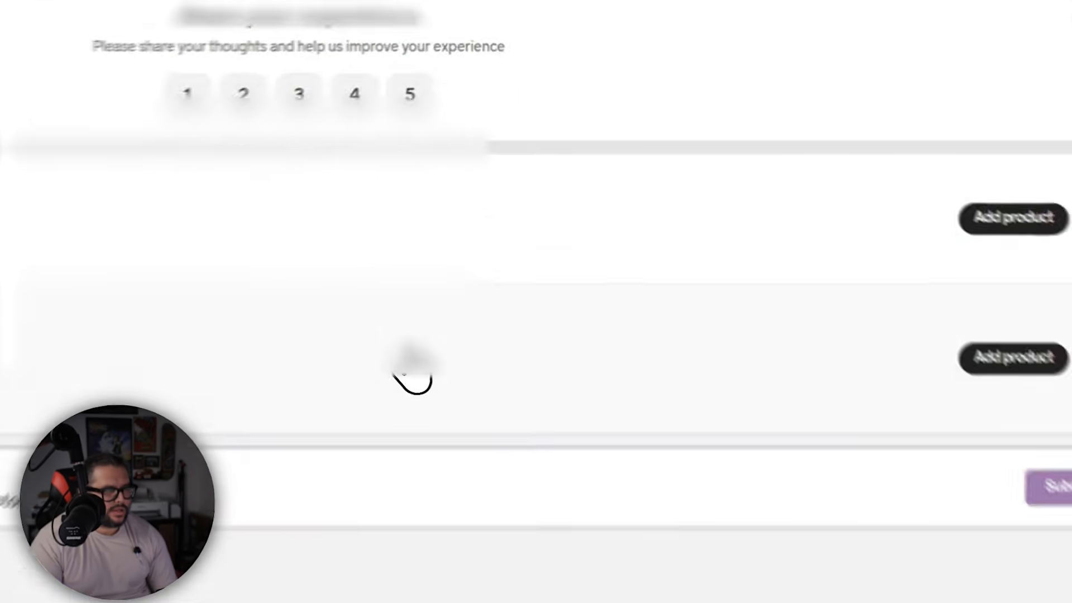
pyautogui.click(628, 335)
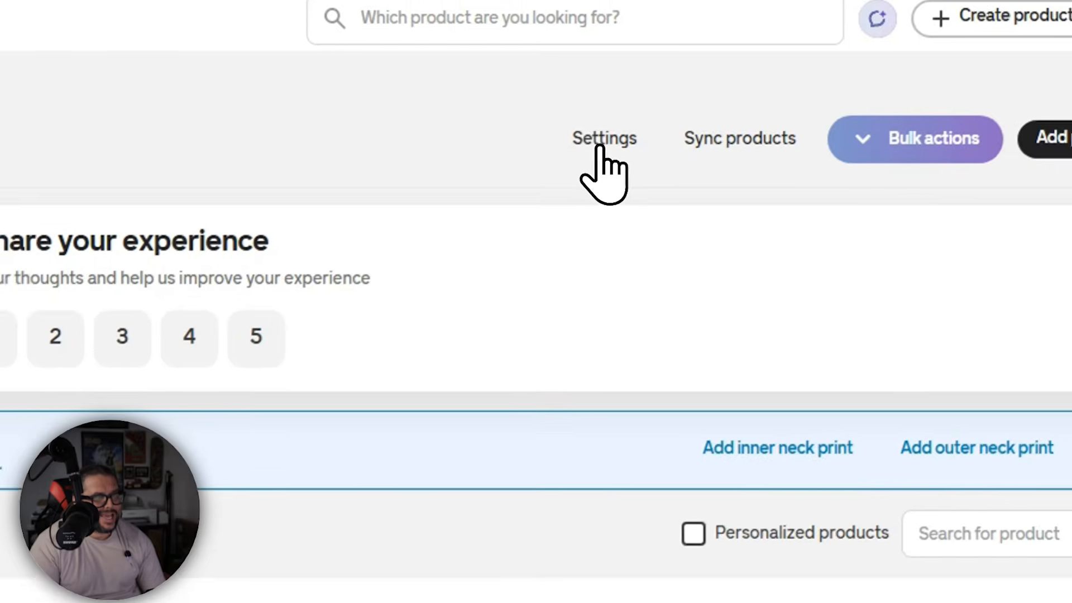
pyautogui.click(665, 93)
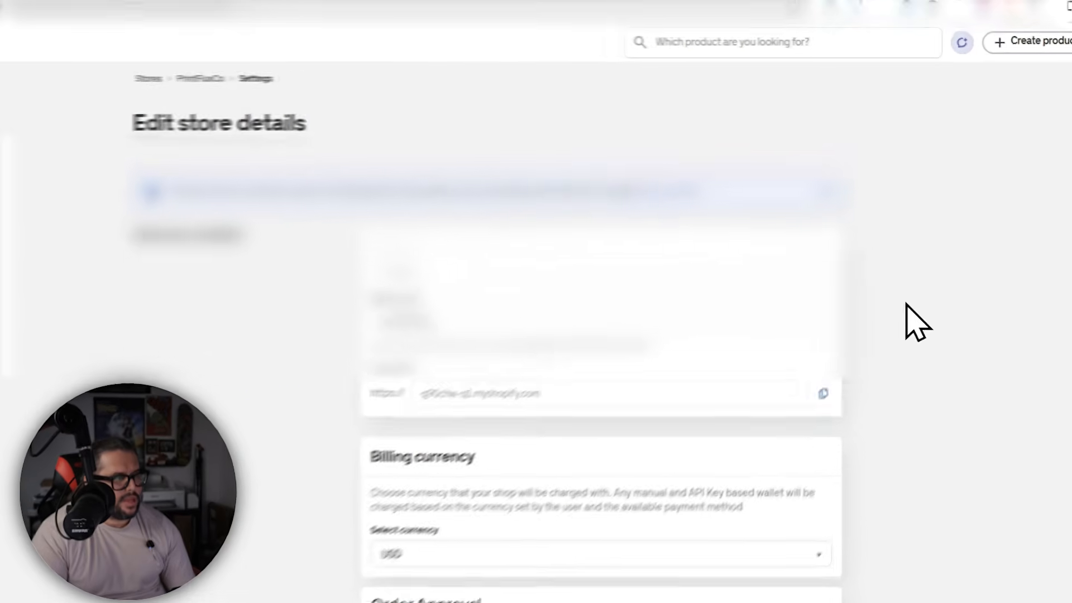
pyautogui.scroll(-3, 944, 290)
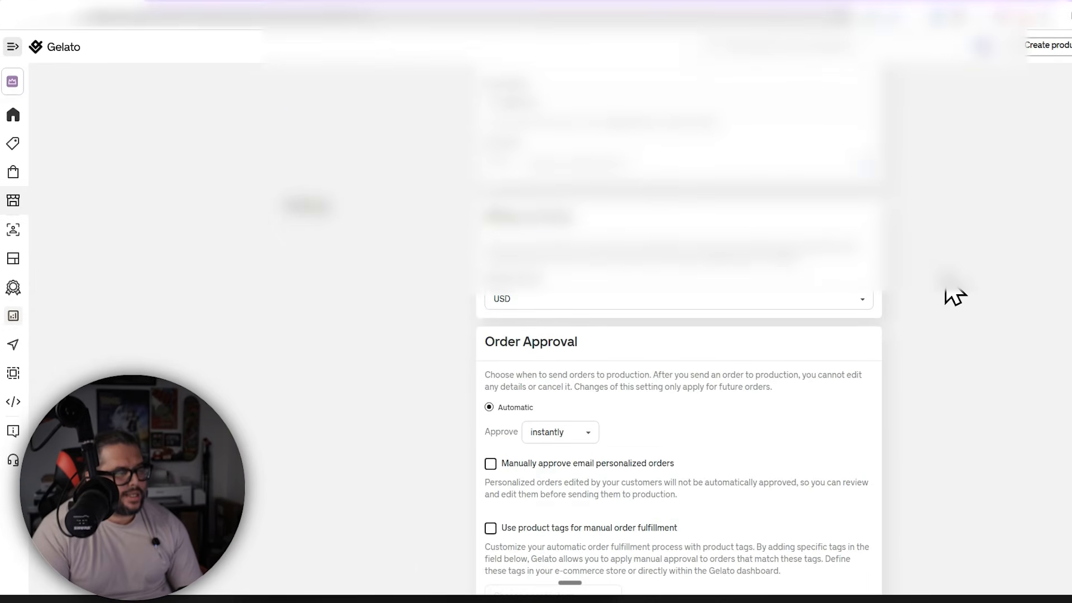
pyautogui.scroll(-2, 953, 290)
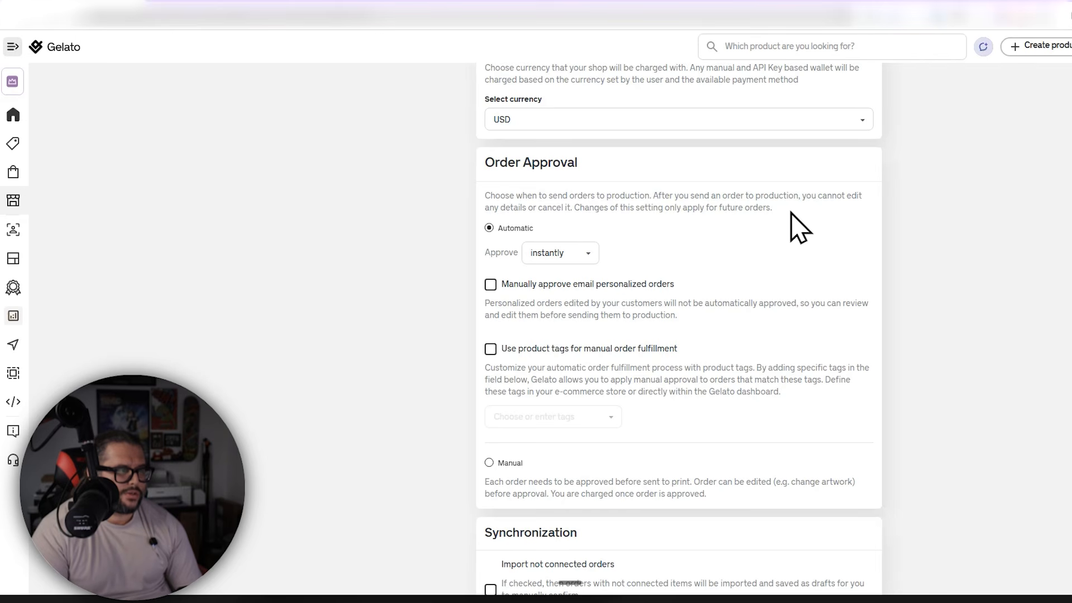
pyautogui.scroll(-1, 693, 215)
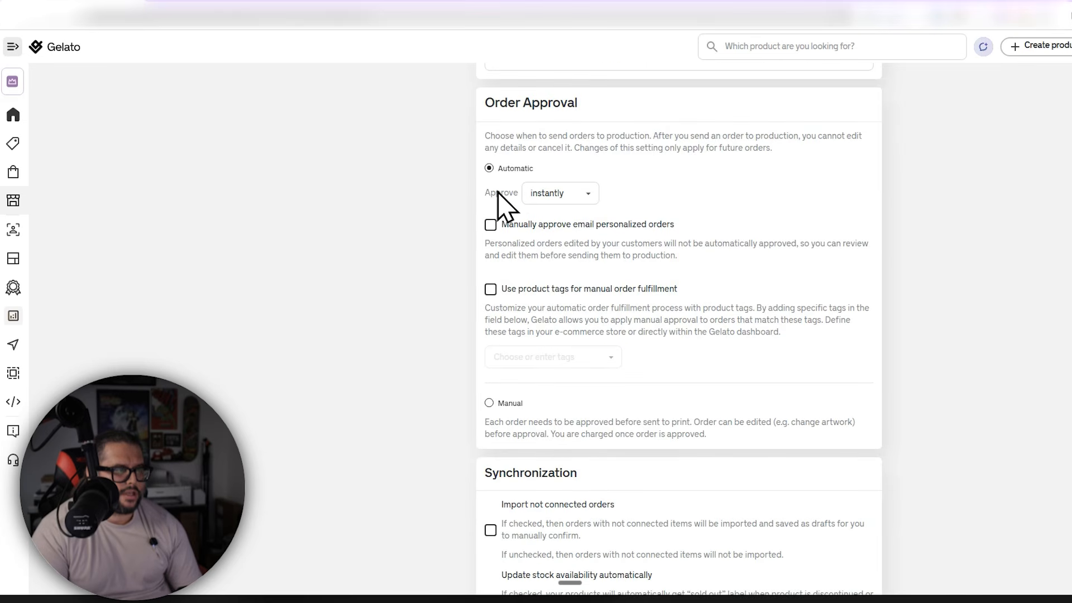
# Set automatic order approval to delayed and keep the delay at 24 hours after reviewing the other durations.
pyautogui.click(546, 193)
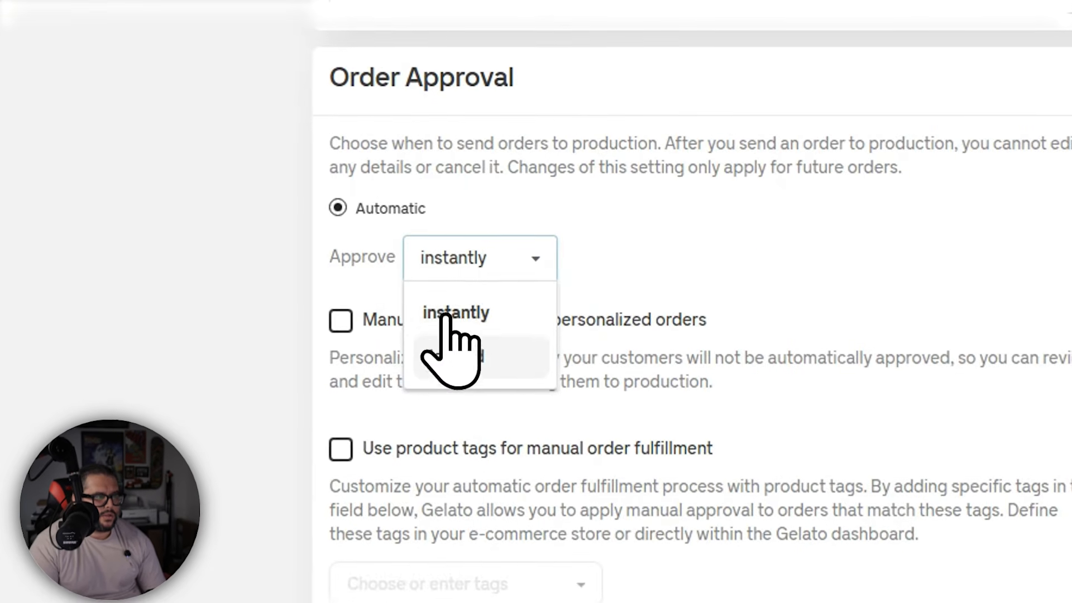
pyautogui.click(544, 243)
pyautogui.click(688, 248)
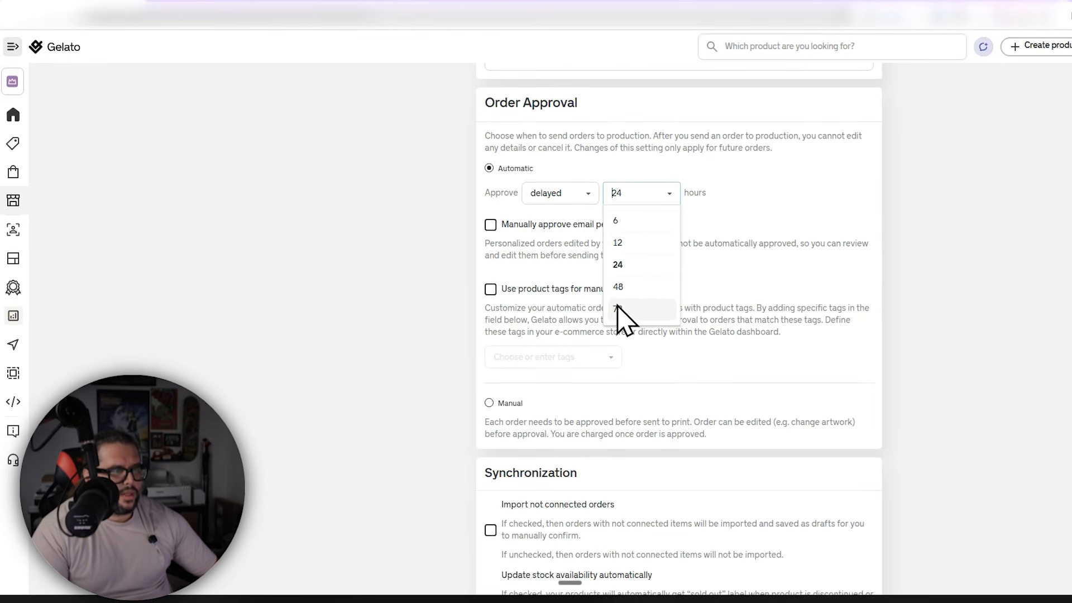
pyautogui.click(703, 217)
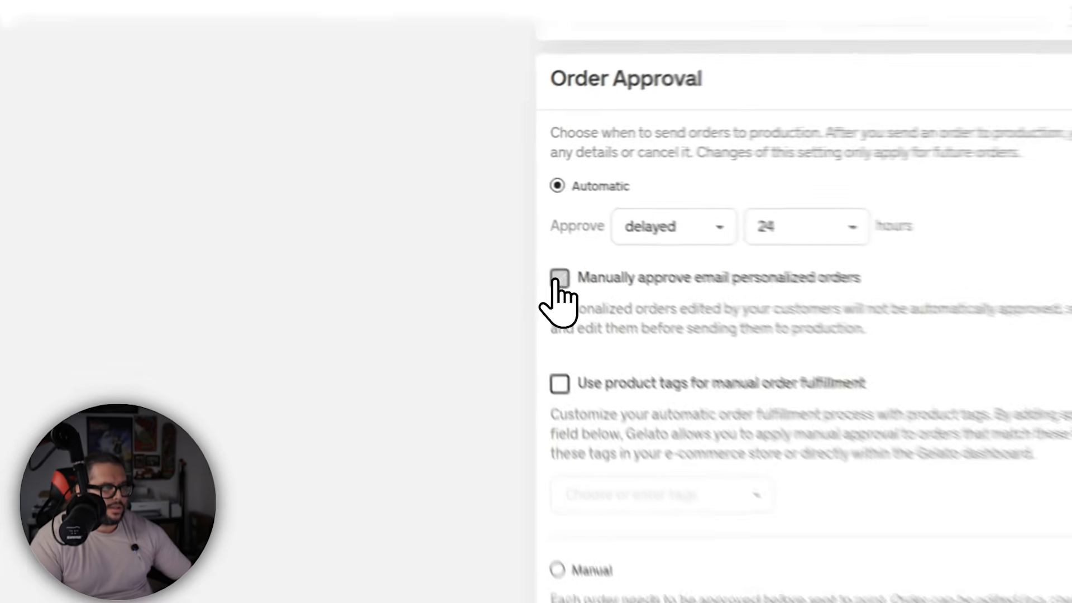
# Enable manual approval of email personalized orders and product tags for manual order fulfillment, then check the tag choices.
pyautogui.click(491, 225)
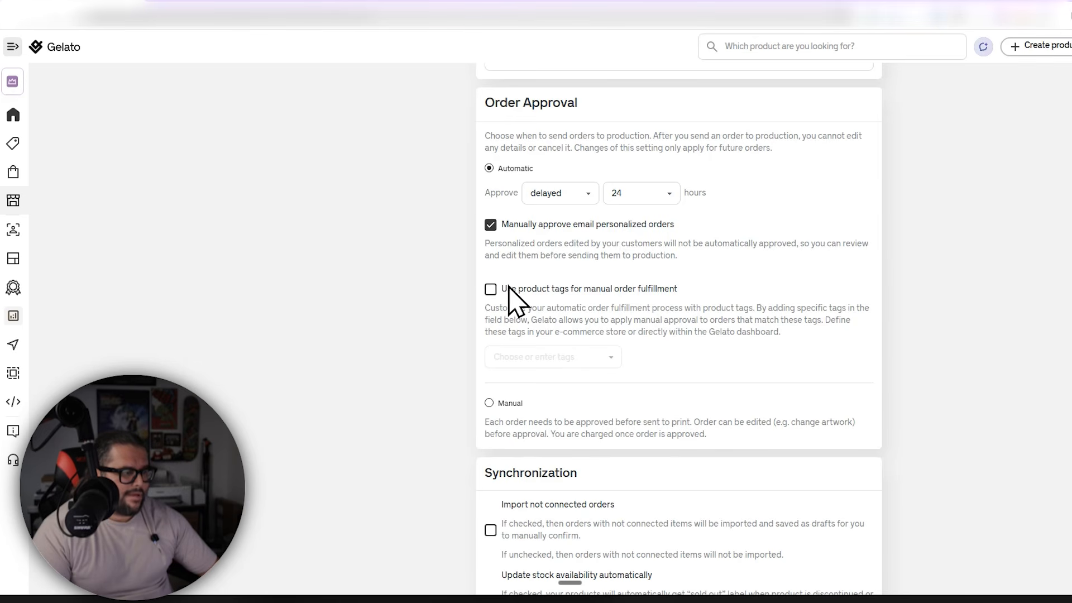
pyautogui.click(491, 289)
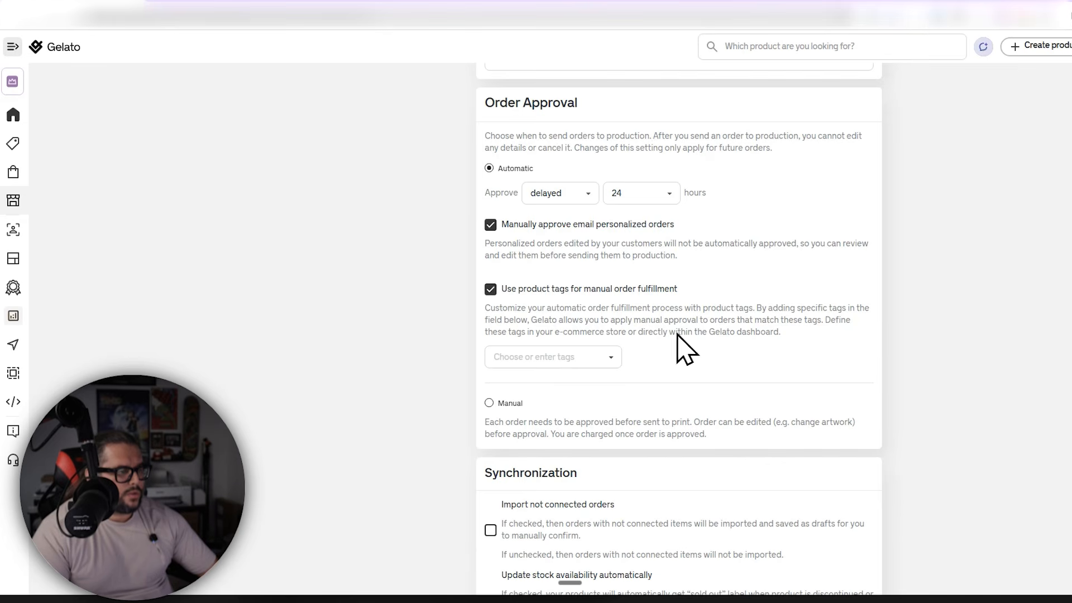
pyautogui.click(604, 352)
pyautogui.click(673, 345)
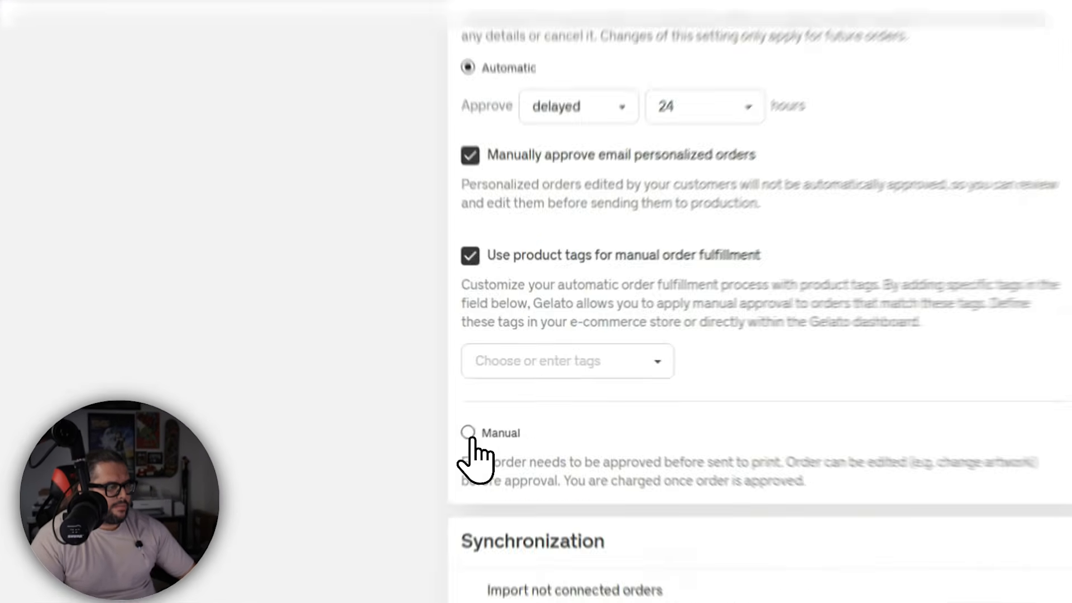
# Switch the store's order approval to Manual.
pyautogui.click(490, 403)
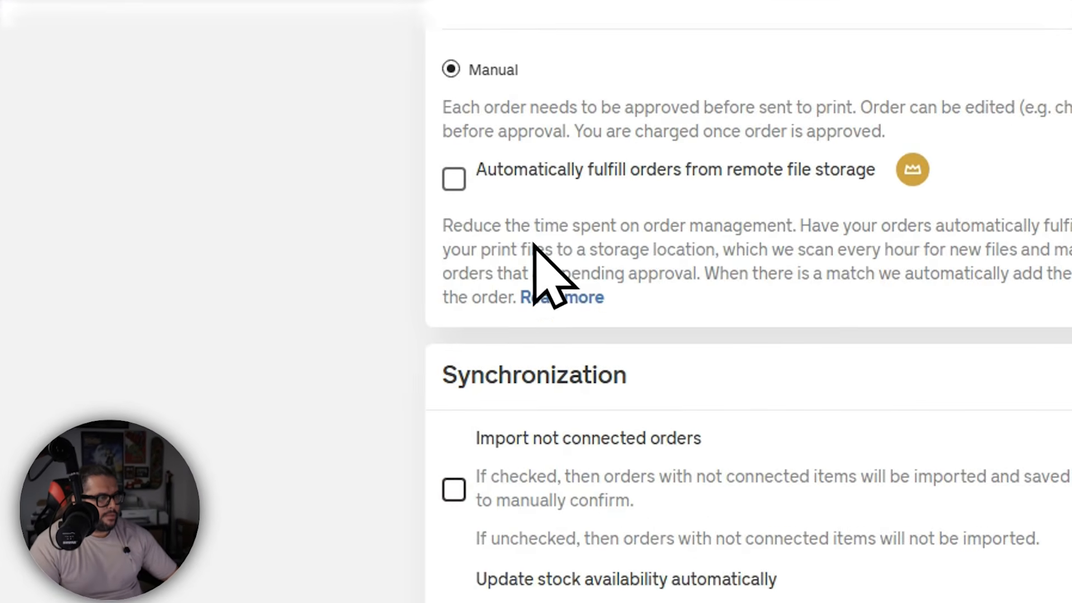
# Open the help information on automatically fulfilling orders from remote file storage and look through the support topics.
pyautogui.click(530, 109)
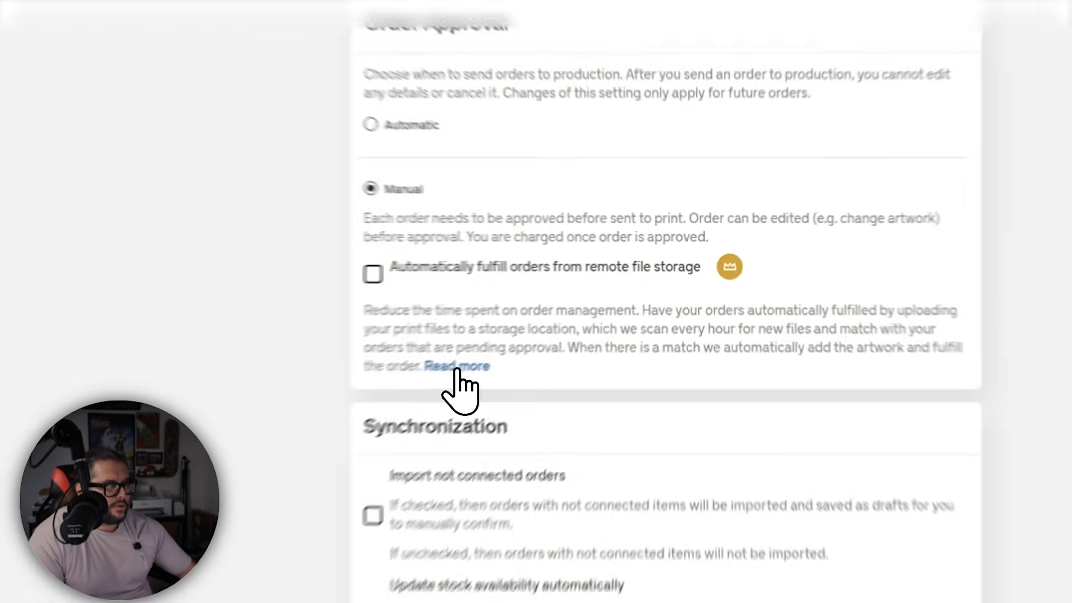
pyautogui.click(544, 324)
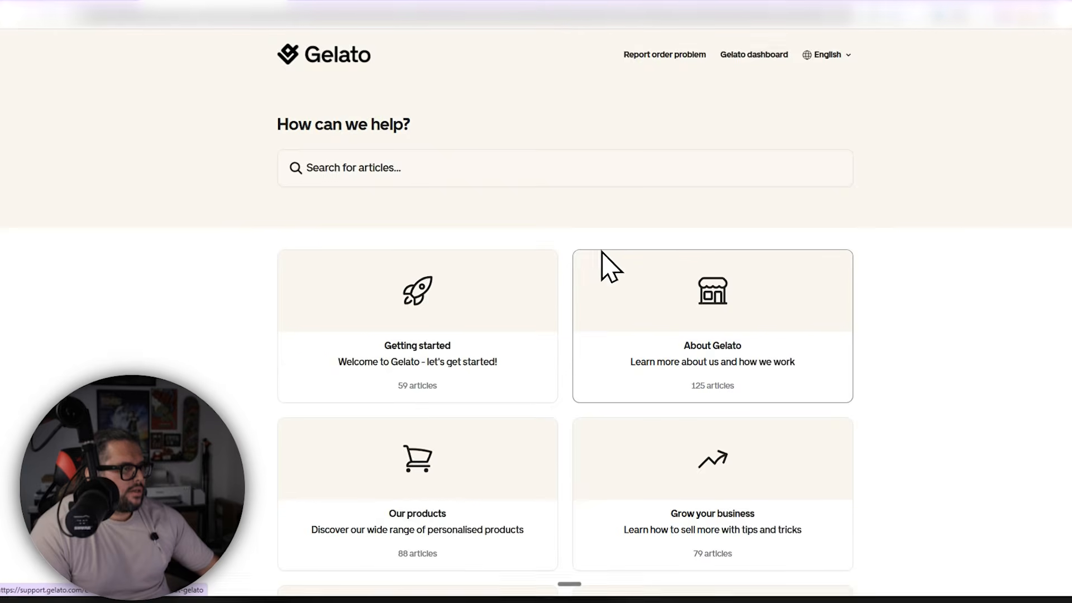
pyautogui.scroll(-10, 670, 270)
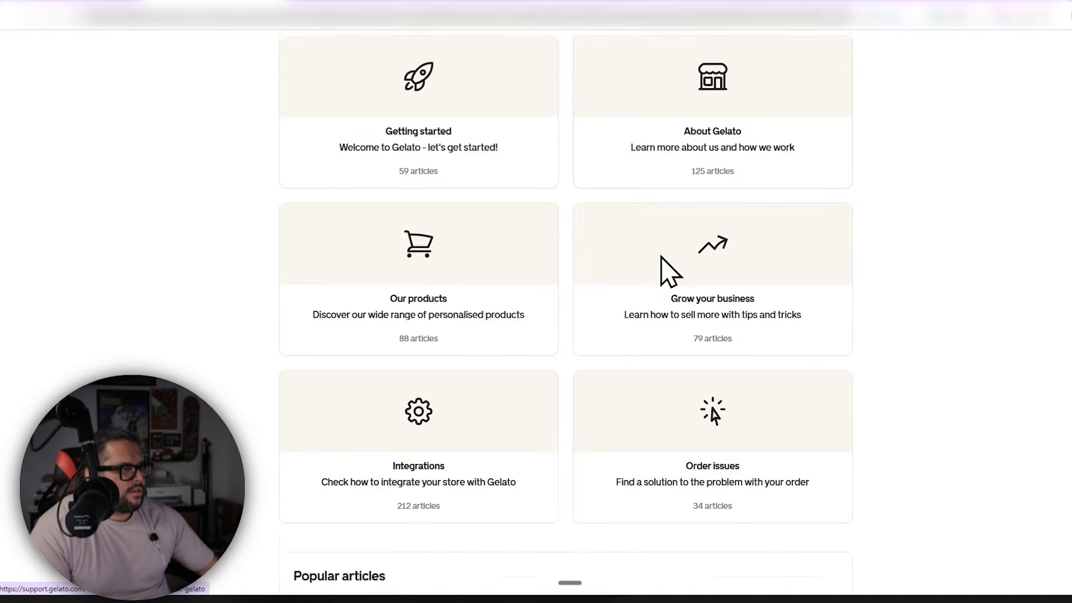
pyautogui.scroll(8, 672, 251)
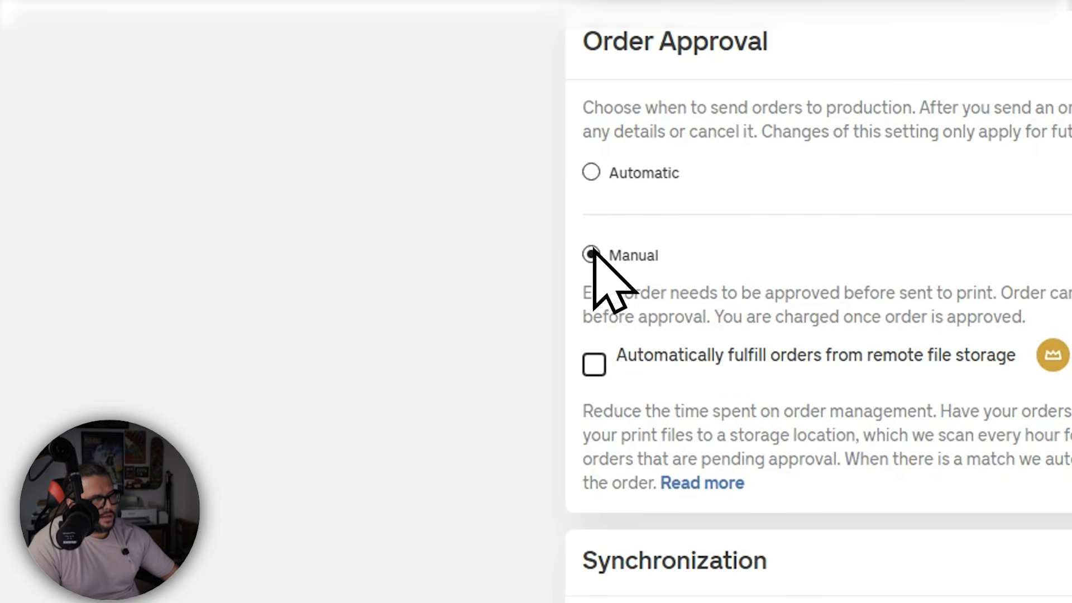
# Switch the store's order approval to Automatic and review its manual approval options for personalized and tagged orders.
pyautogui.click(580, 176)
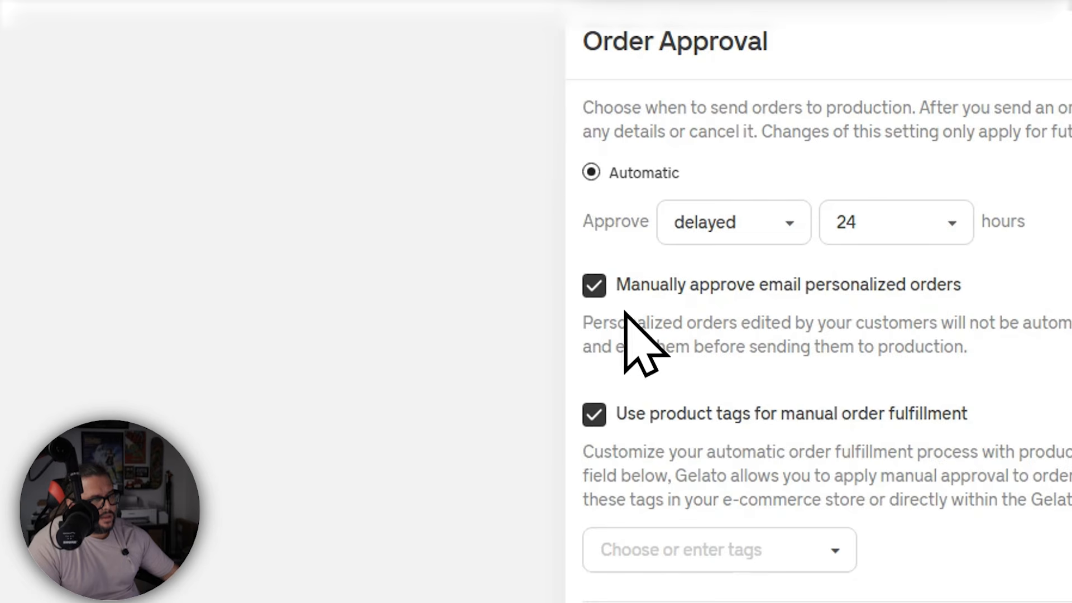
pyautogui.scroll(-3, 628, 358)
pyautogui.scroll(3, 636, 335)
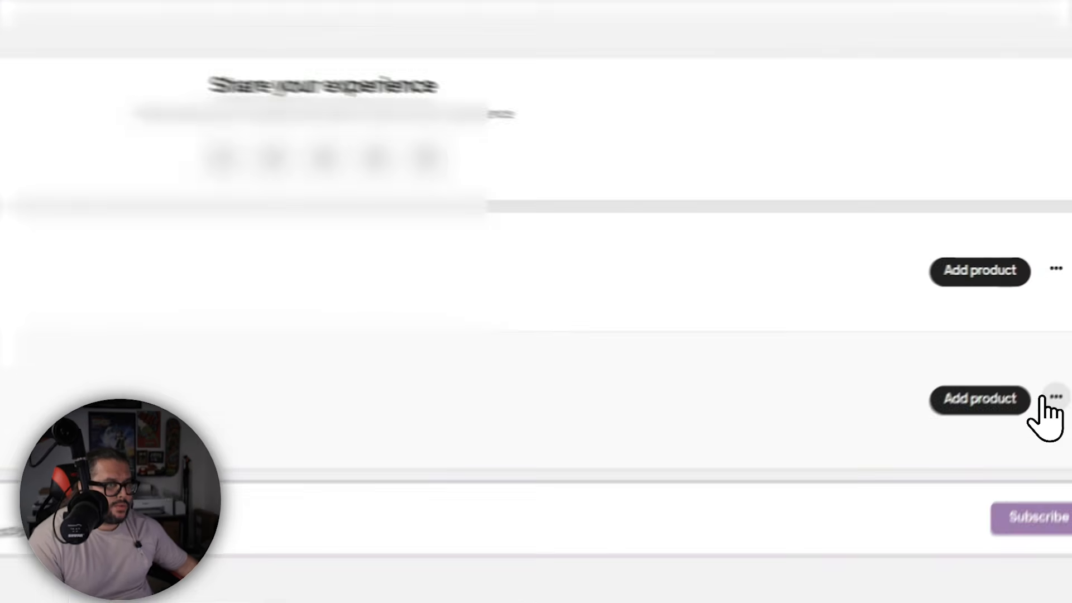
# Open the connected Shopify store's settings and find the section on automatic processing of print files from Shopify apps.
pyautogui.click(1070, 345)
pyautogui.click(758, 393)
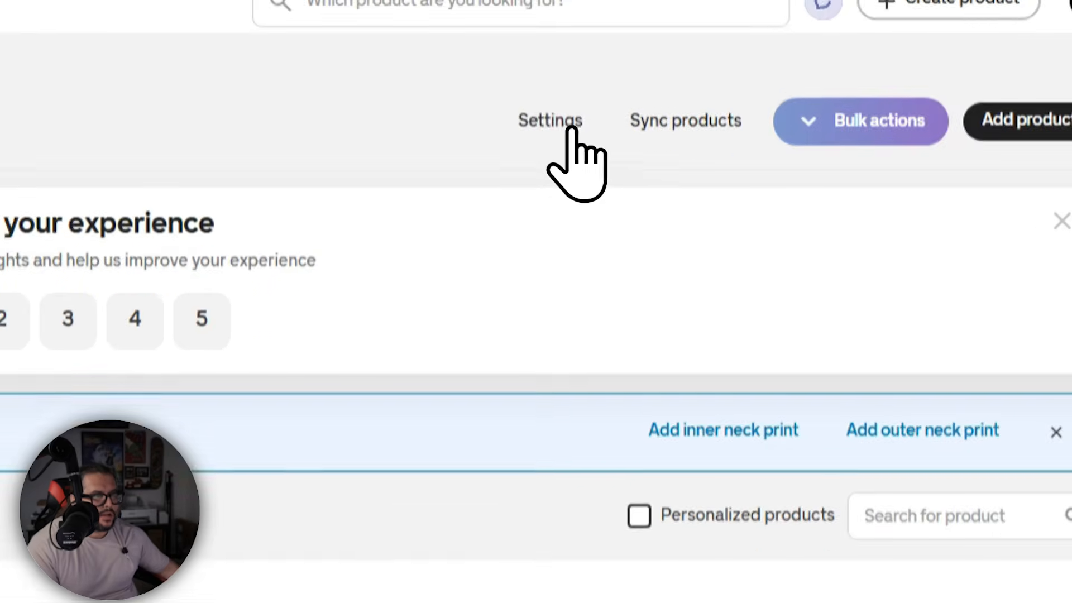
pyautogui.click(558, 120)
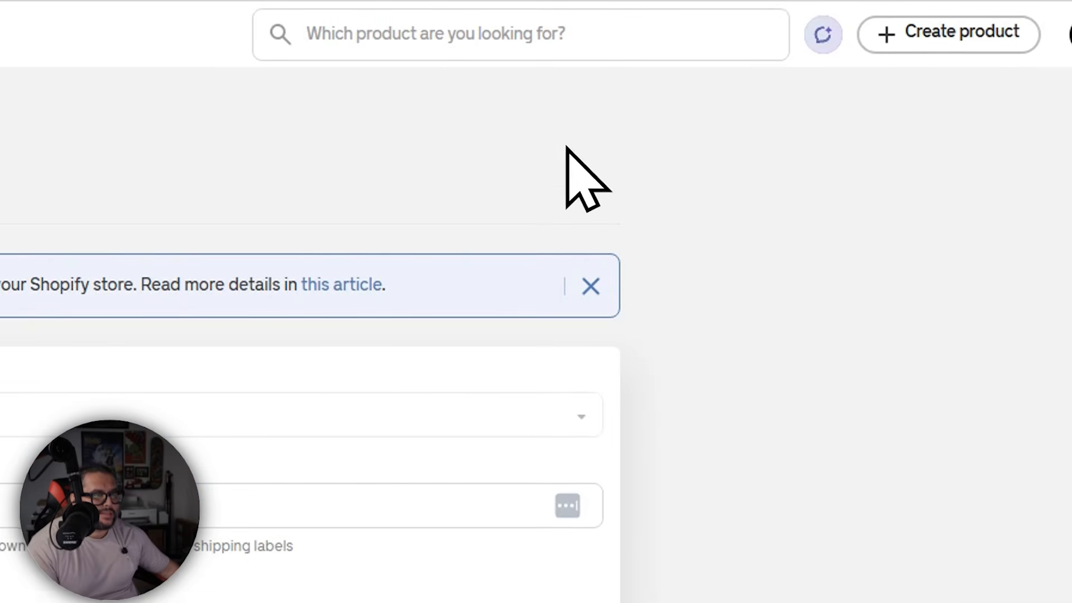
pyautogui.scroll(-5, 559, 335)
pyautogui.scroll(-10, 846, 257)
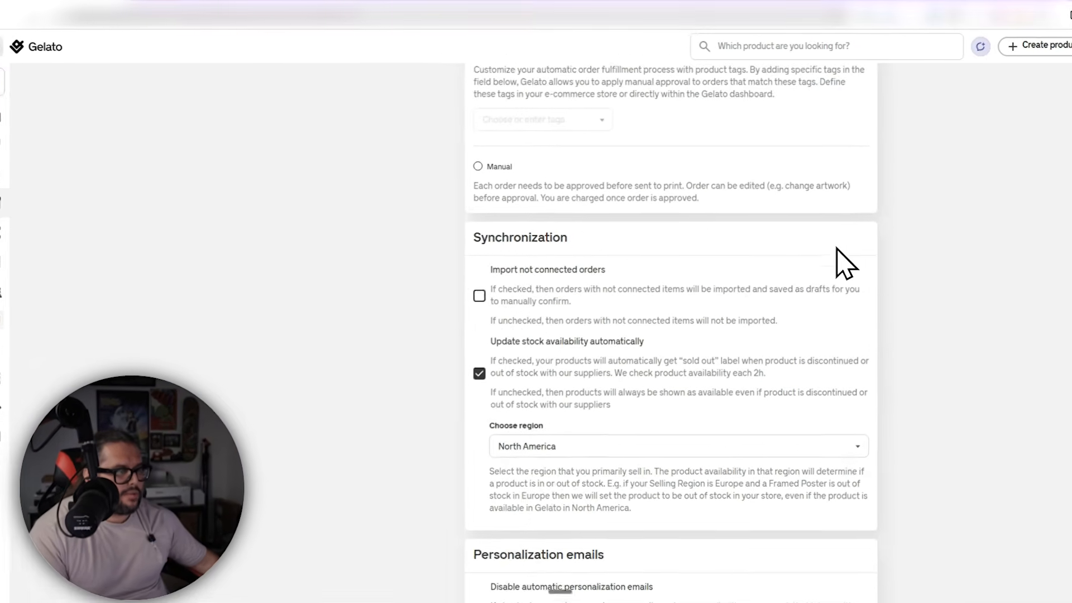
# Examine the automatic print file processing section for Shopify apps, highlighting its heading and the print file field name.
pyautogui.moveTo(427, 118); pyautogui.dragTo(762, 119)
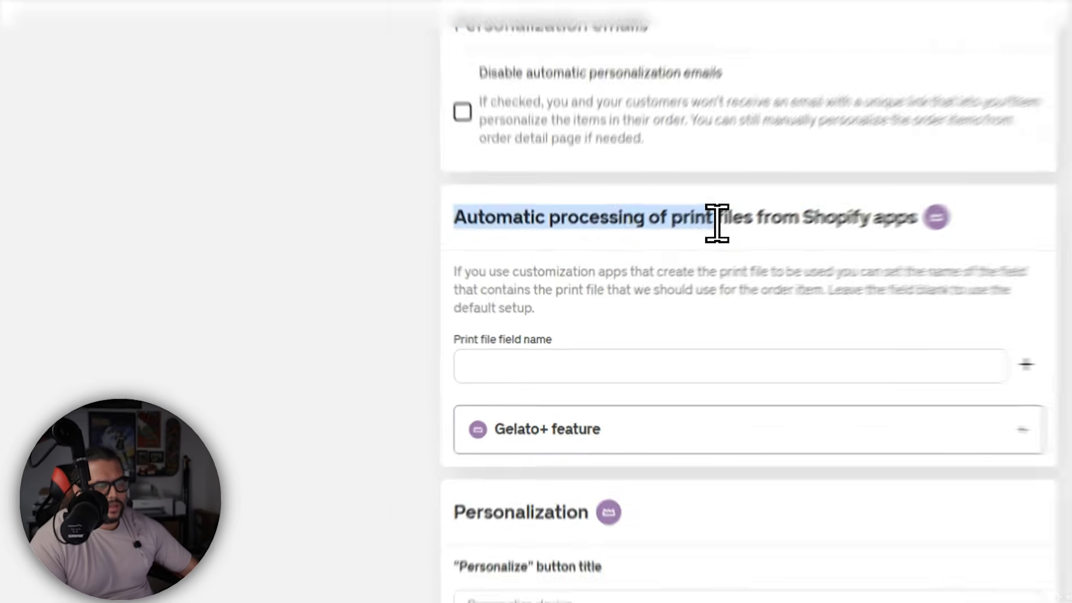
pyautogui.moveTo(717, 223); pyautogui.dragTo(897, 228)
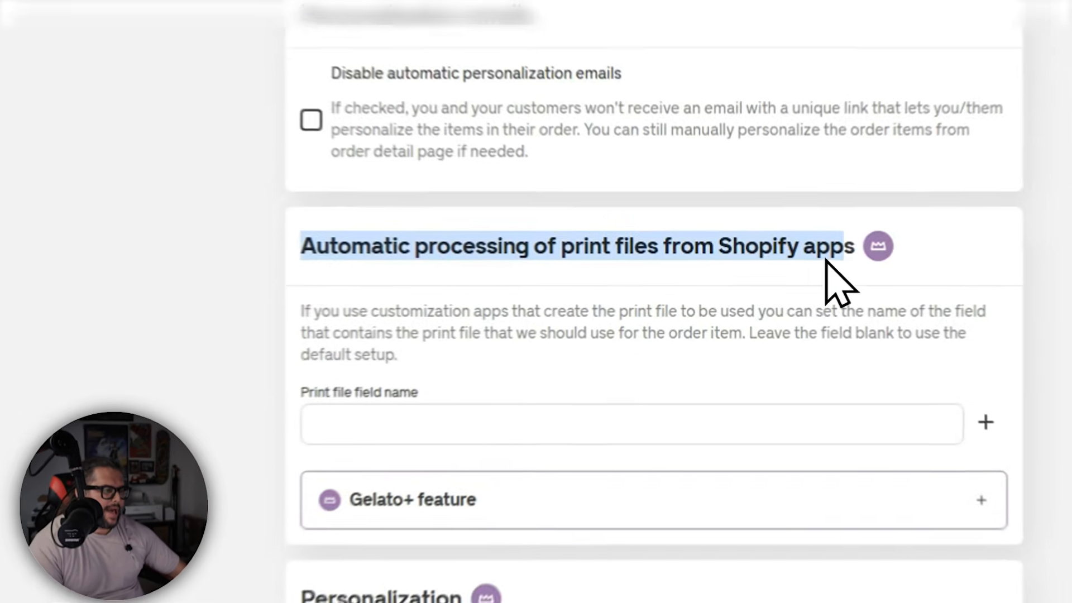
pyautogui.click(507, 310)
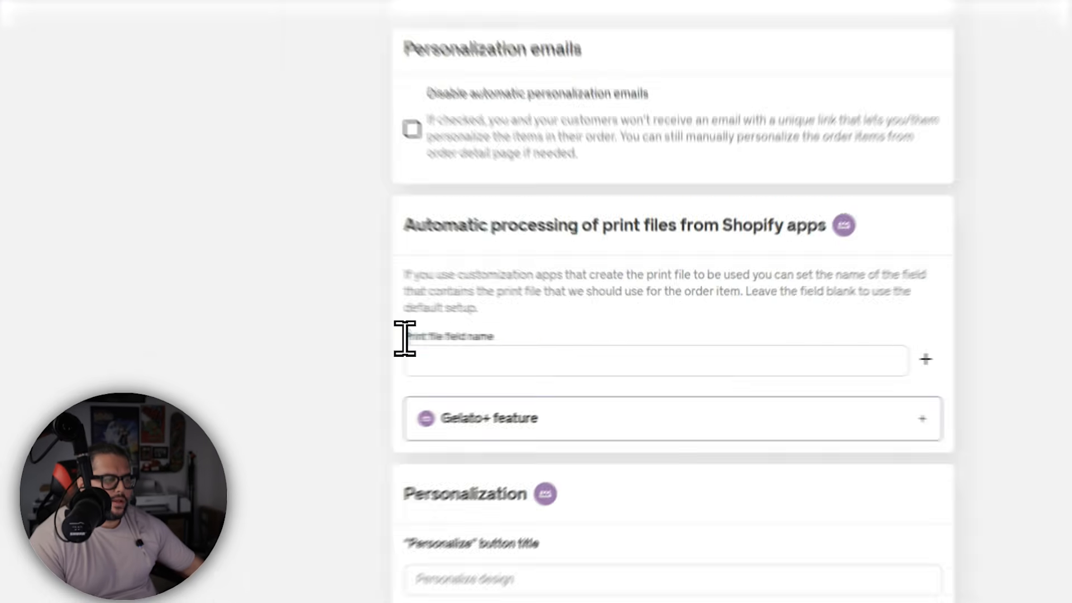
pyautogui.moveTo(484, 344); pyautogui.dragTo(552, 348)
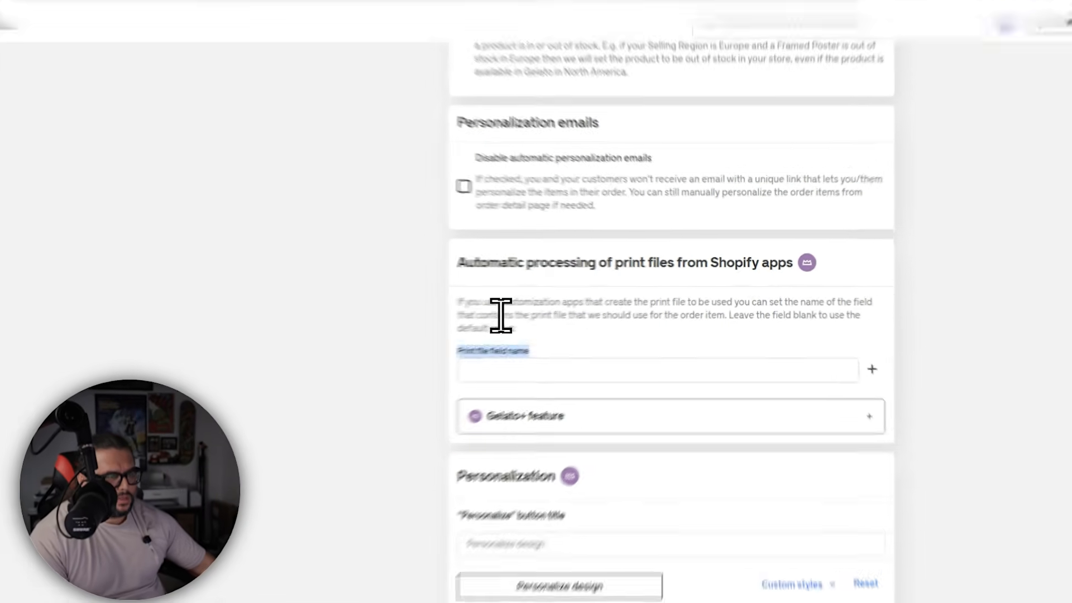
pyautogui.click(525, 312)
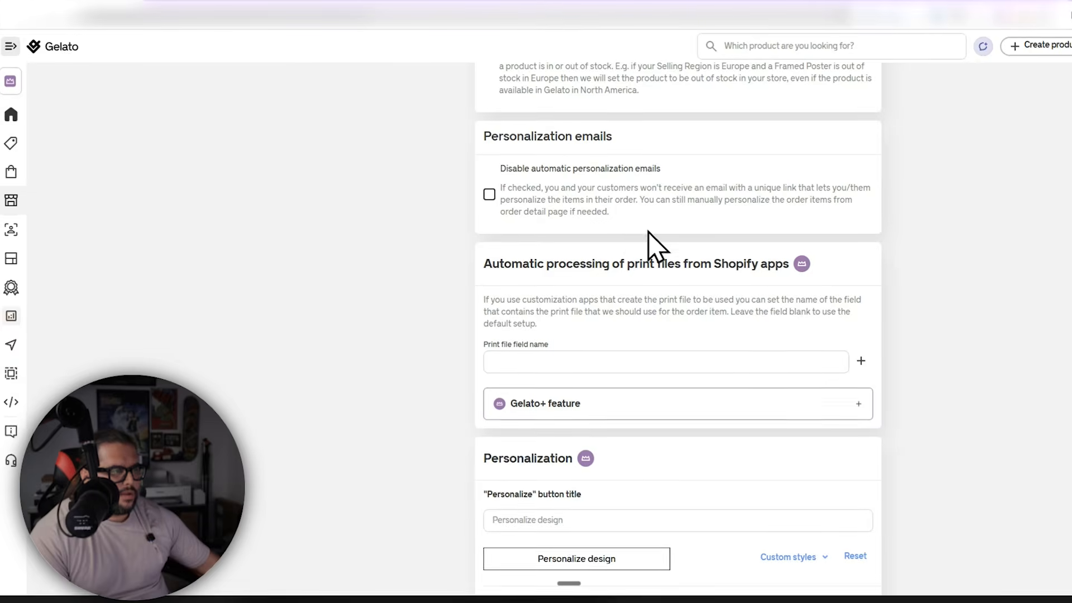
# Set the Shopify store's order approval to Manual and read the description of automatic fulfillment from remote file storage.
pyautogui.scroll(5, 558, 519)
pyautogui.scroll(3, 772, 395)
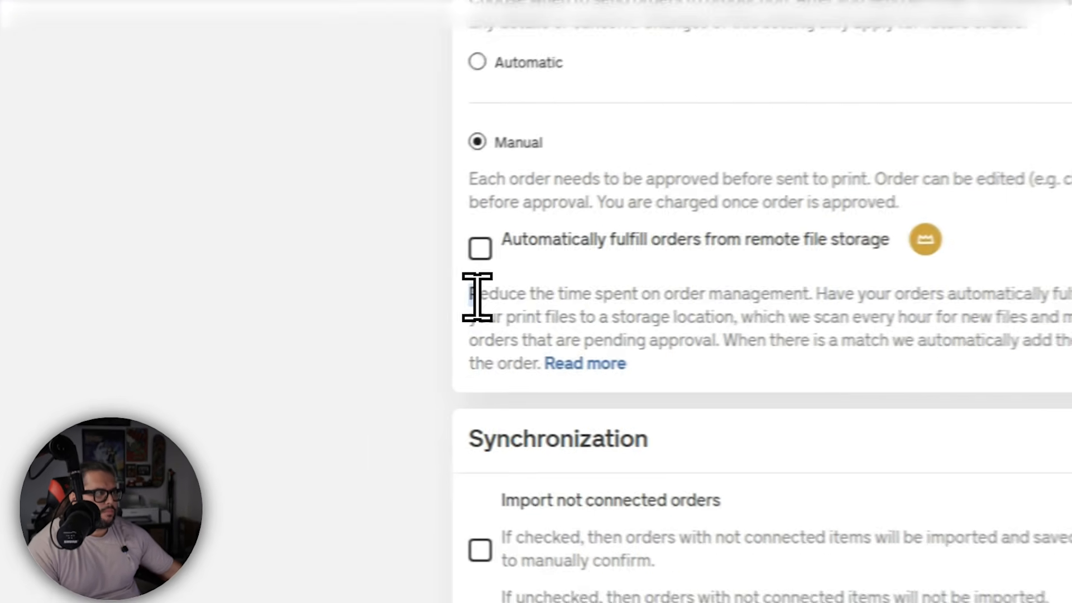
pyautogui.moveTo(484, 287); pyautogui.dragTo(583, 359)
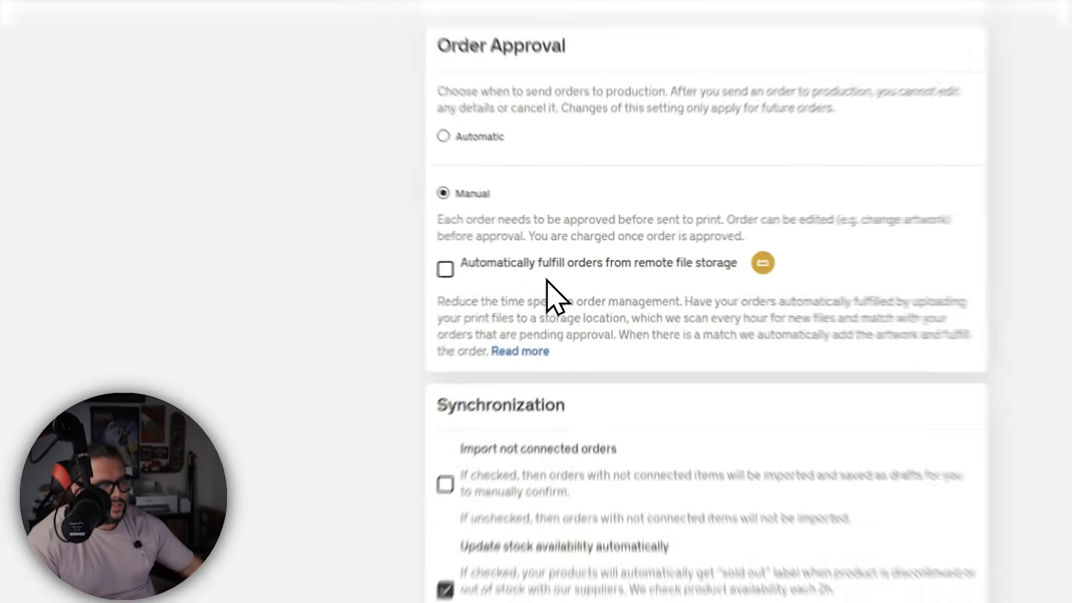
pyautogui.click(553, 275)
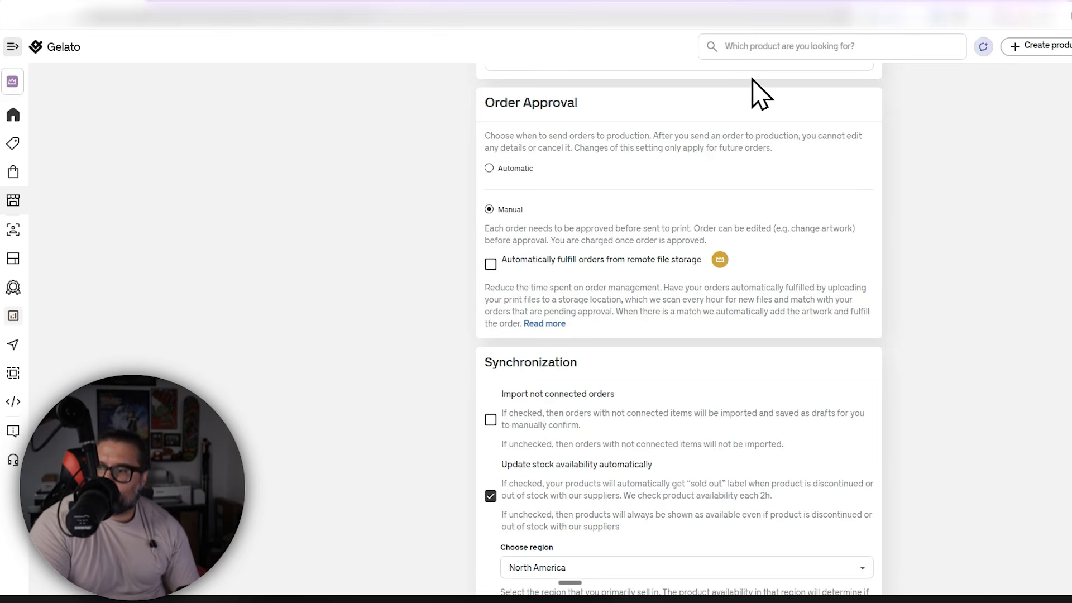
# Review the synchronization and personalization email settings, then highlight the explanation of automatic print file processing from Shopify apps.
pyautogui.scroll(-10, 544, 268)
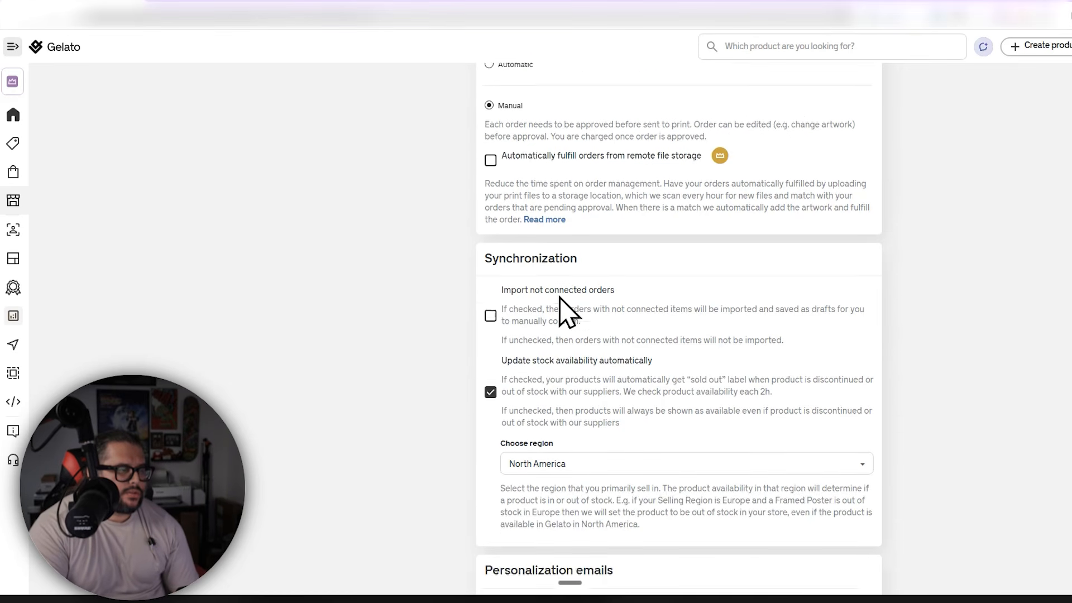
pyautogui.scroll(-1, 614, 304)
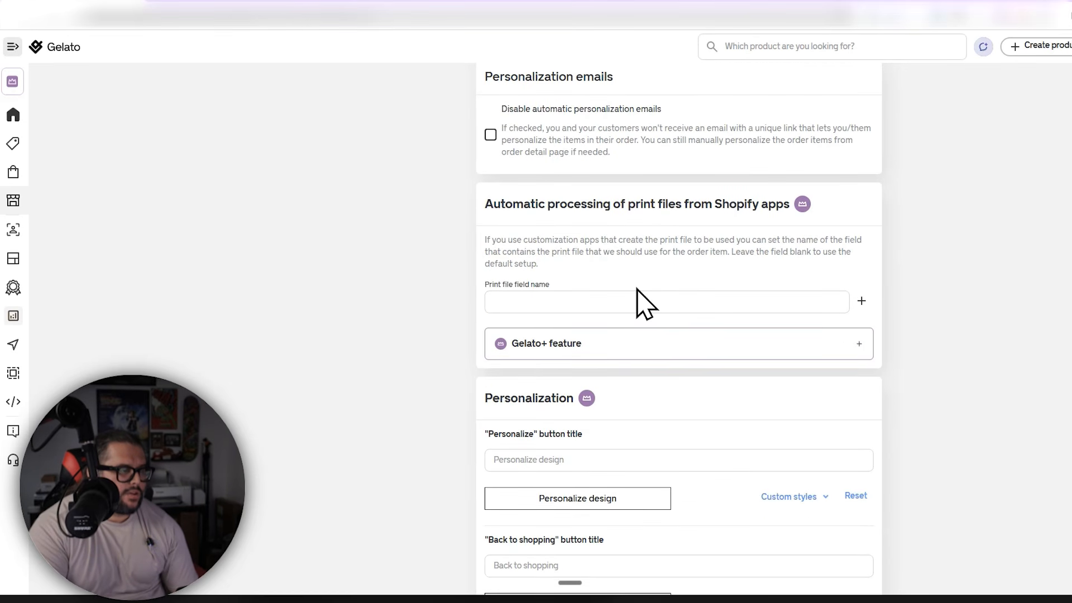
pyautogui.moveTo(726, 259); pyautogui.dragTo(486, 212)
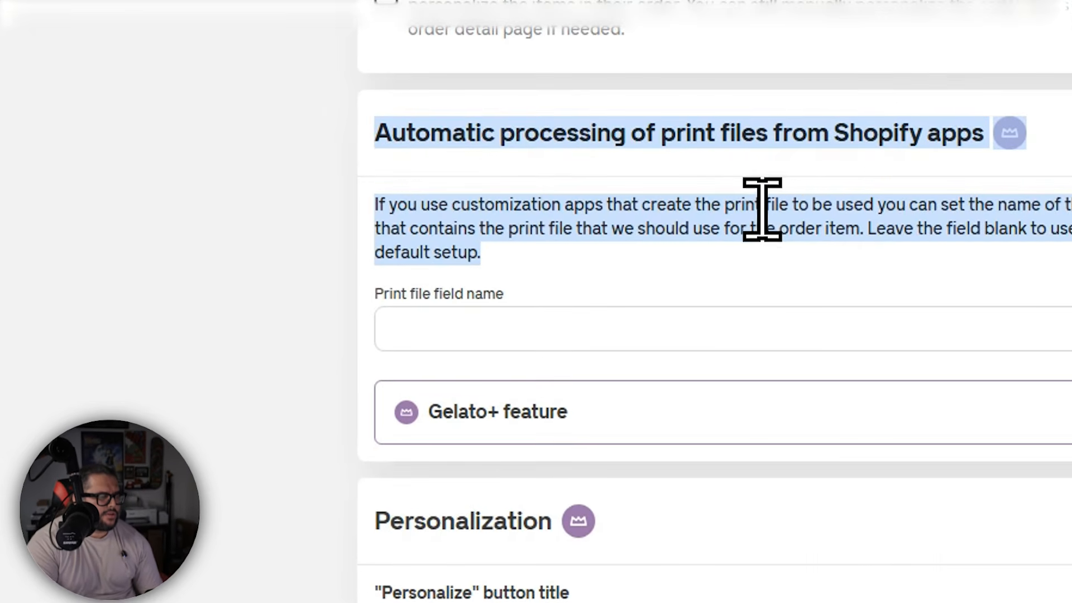
pyautogui.click(762, 209)
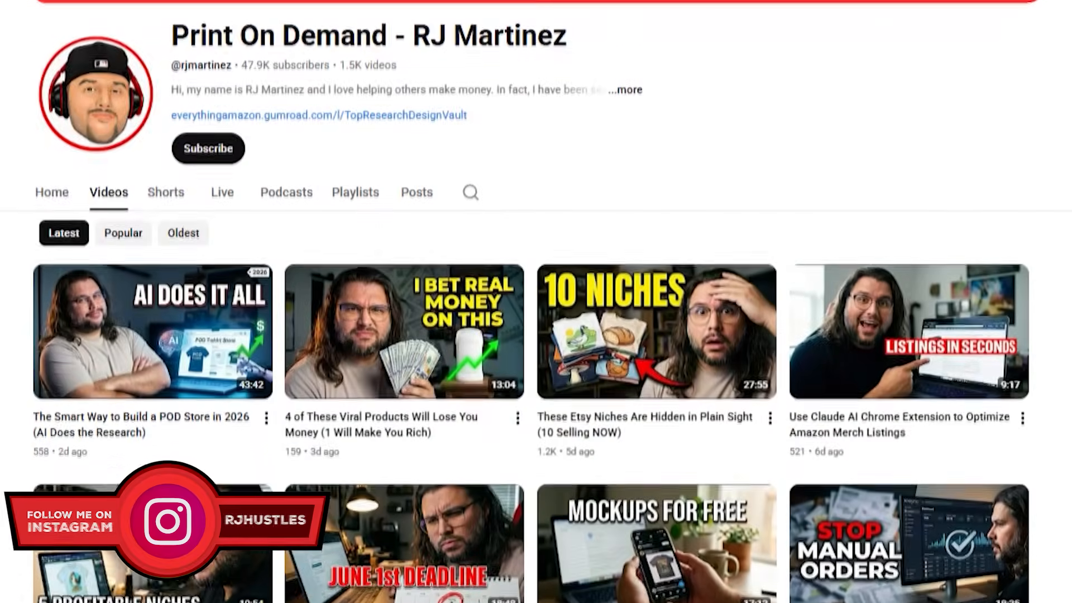
# Switch to YouTube and browse the latest videos on the Print On Demand channel.
pyautogui.scroll(-8, 536, 301)
pyautogui.scroll(-15, 536, 301)
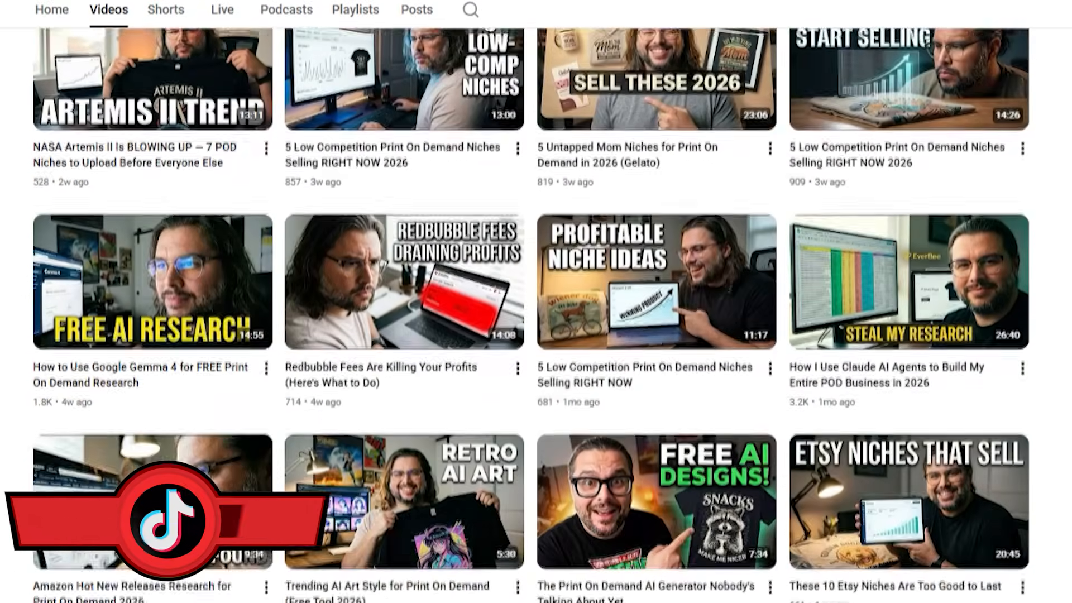
pyautogui.scroll(-10, 536, 302)
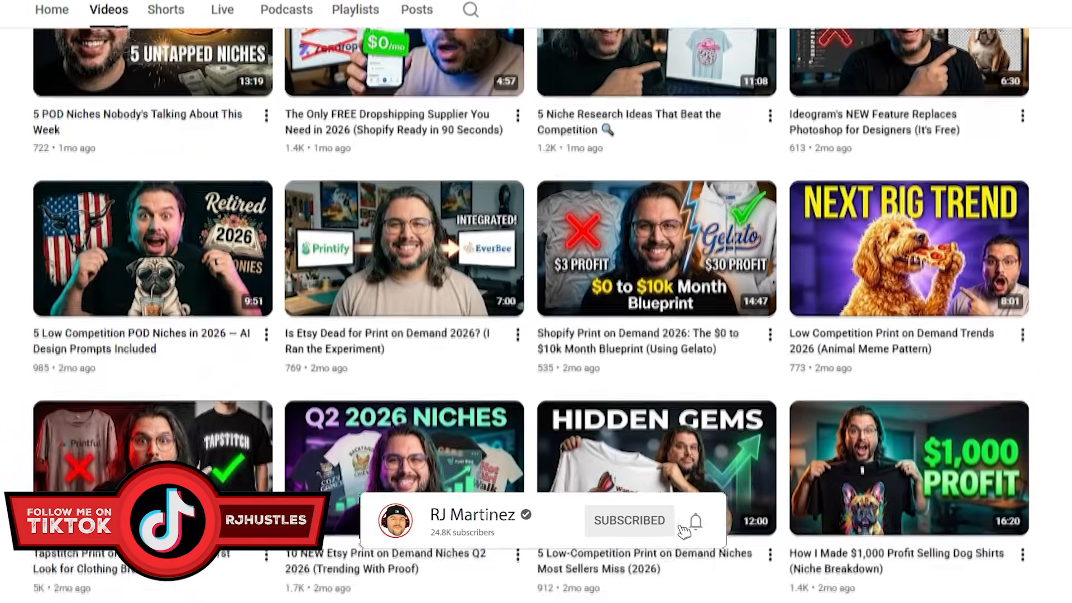